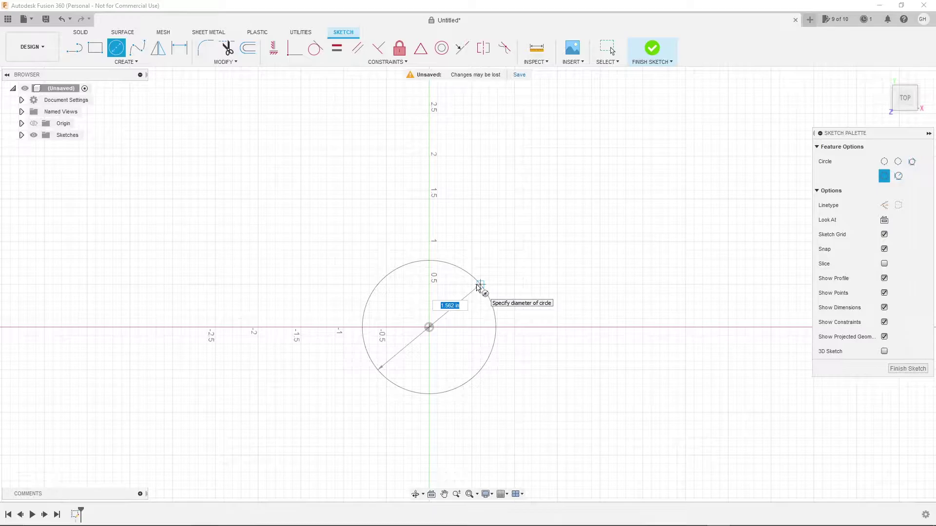
- Set the circle centred on the origin to an 18 mm diameter and finish the sketch
{"action": "key", "text": "Tab"}
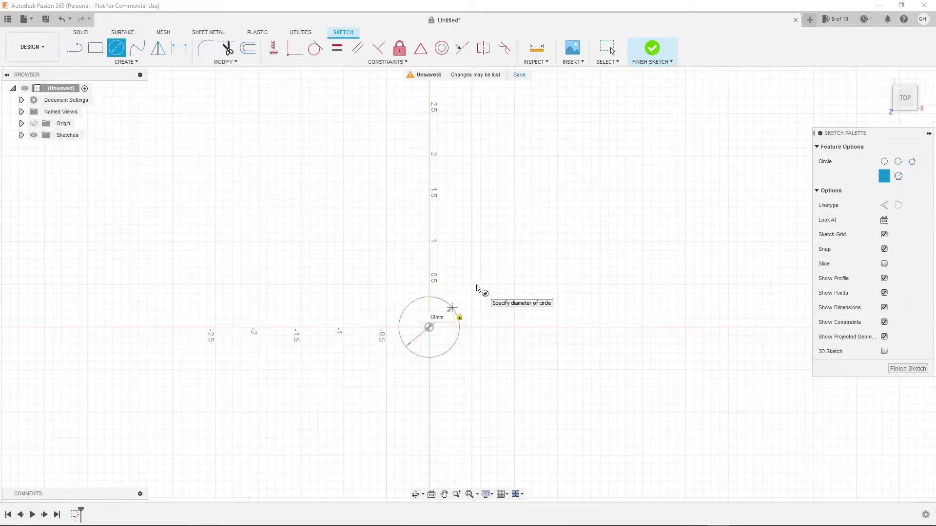
{"action": "key", "text": "Return"}
{"action": "key", "text": "Escape"}
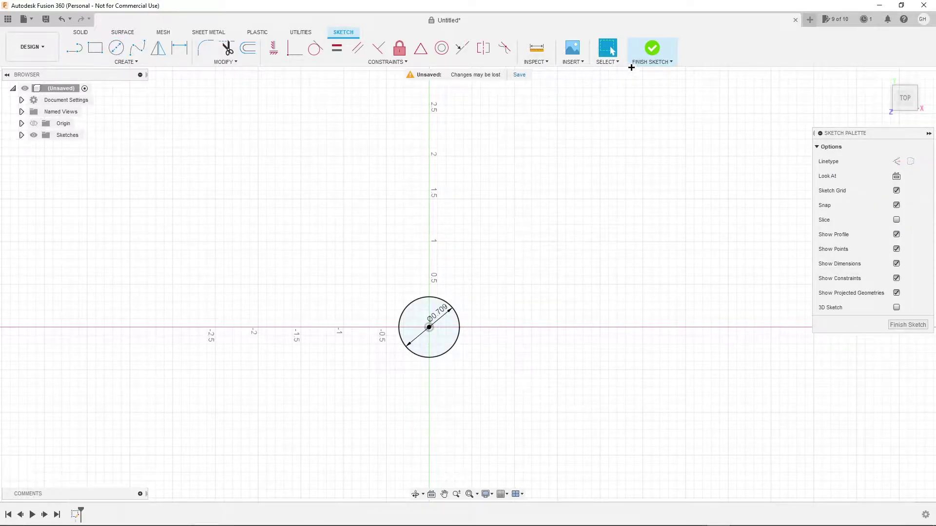
{"action": "left_click", "coordinate": [651, 51]}
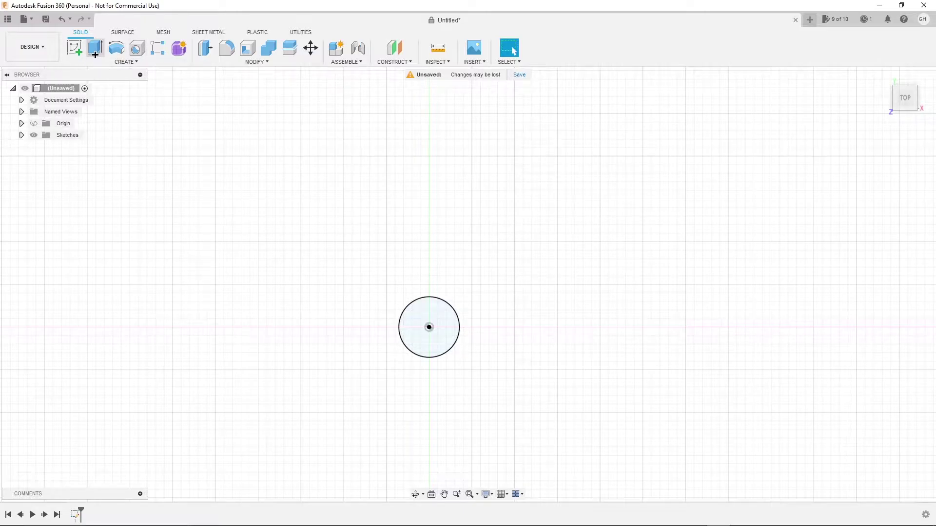
- Extrude the circle upward 7 cm into a solid cylinder
{"action": "left_click", "coordinate": [95, 49]}
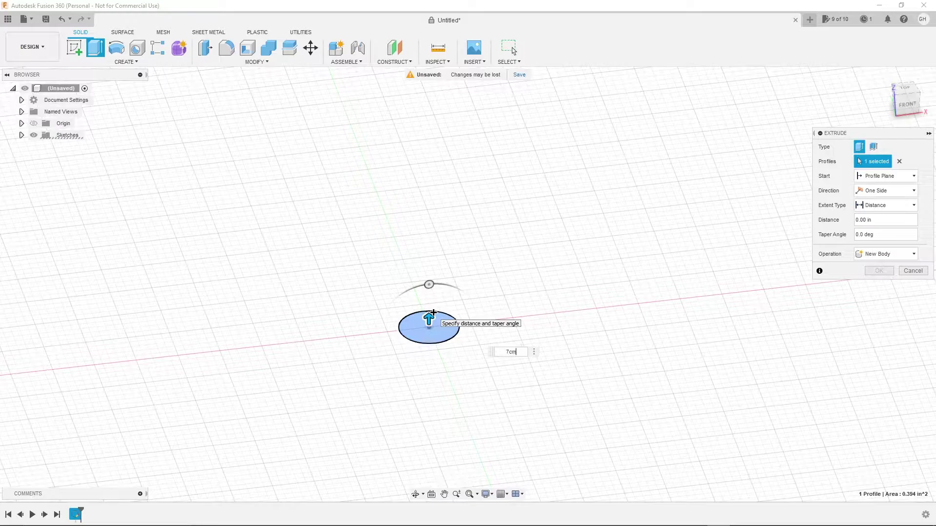
{"action": "key", "text": "Return"}
{"action": "middle_click_drag", "start_coordinate": [469, 174], "coordinate": [497, 203], "text": "shift"}
{"action": "scroll", "coordinate": [446, 206], "scroll_direction": "down", "scroll_amount": 3}
{"action": "scroll", "coordinate": [433, 199], "scroll_direction": "up", "scroll_amount": 3}
{"action": "middle_click_drag", "start_coordinate": [432, 199], "coordinate": [426, 180], "text": "shift"}
- Apply a wood appearance from the library to the cylinder body
{"action": "right_click", "coordinate": [418, 185]}
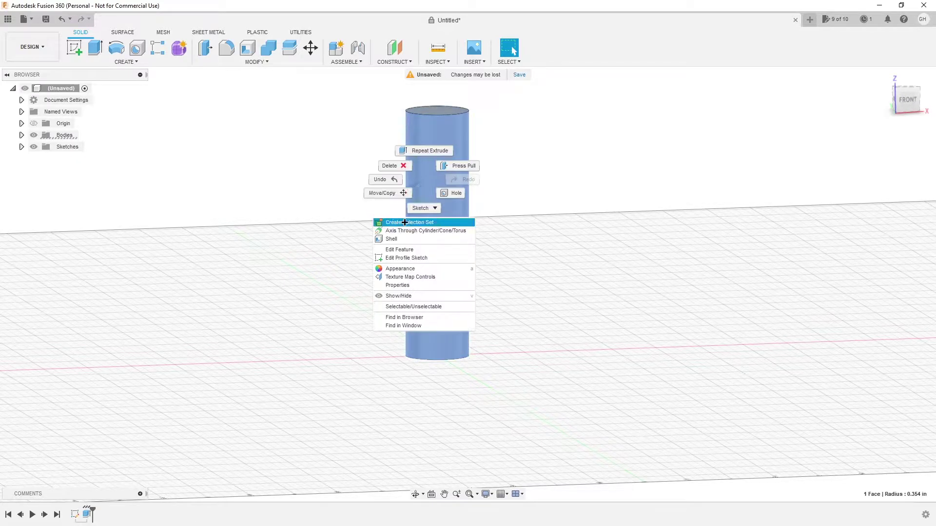
{"action": "left_click", "coordinate": [491, 281]}
{"action": "key", "text": "a"}
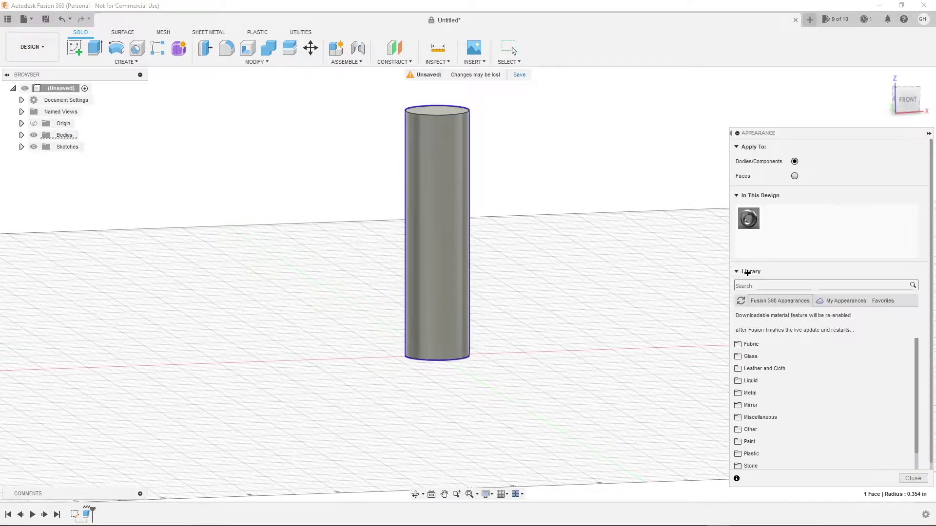
{"action": "scroll", "coordinate": [753, 438], "scroll_direction": "down", "scroll_amount": 2}
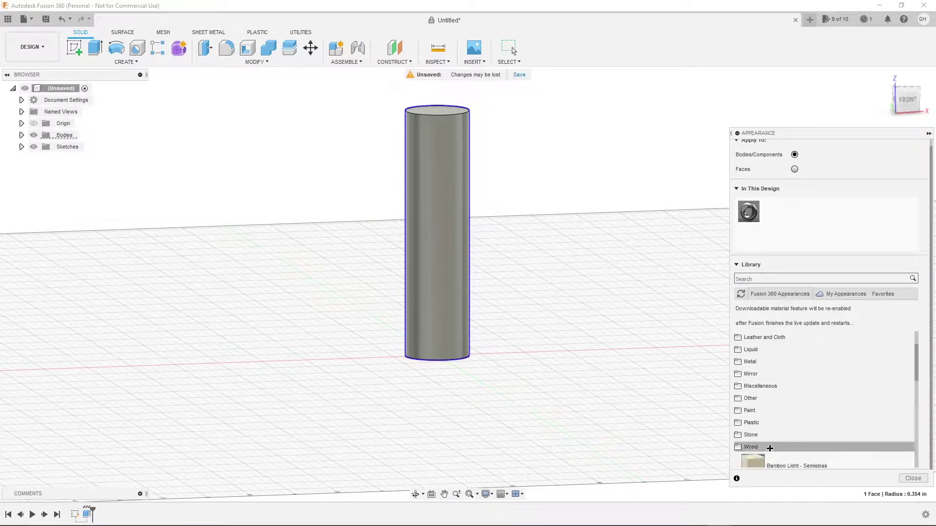
{"action": "left_click", "coordinate": [760, 447]}
{"action": "left_click_drag", "start_coordinate": [772, 393], "coordinate": [439, 263]}
{"action": "left_click", "coordinate": [928, 133]}
- Start a new sketch on the horizontal origin plane at the cylinder's base
{"action": "middle_click_drag", "start_coordinate": [487, 186], "coordinate": [499, 278], "text": "shift"}
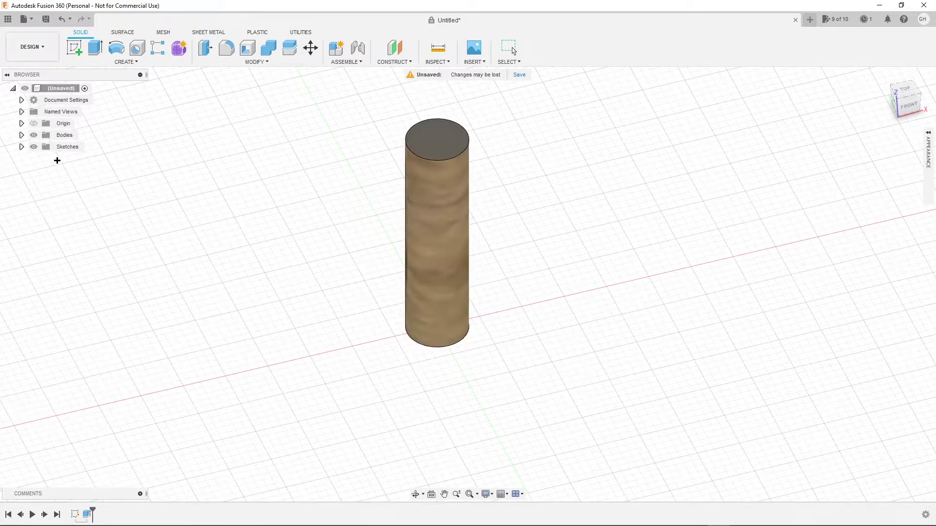
{"action": "left_click", "coordinate": [21, 135]}
{"action": "left_click", "coordinate": [68, 147]}
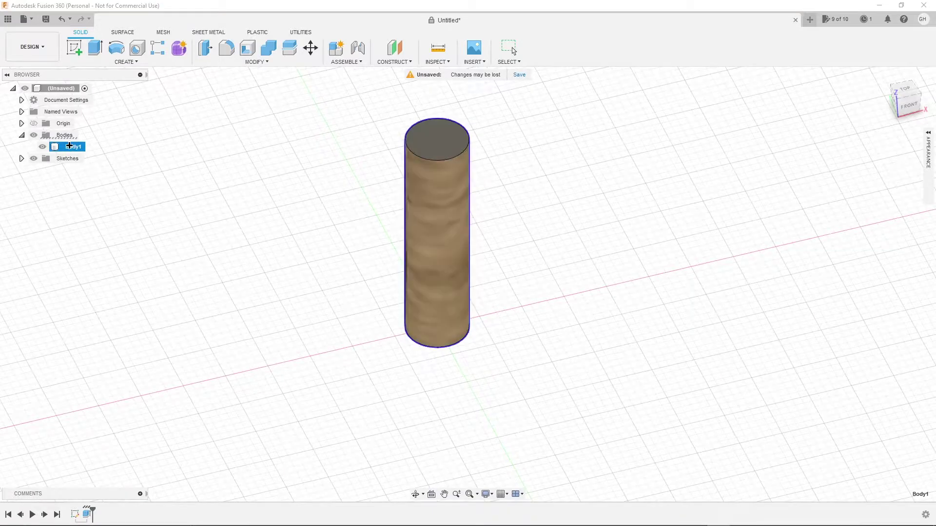
{"action": "right_click", "coordinate": [422, 185]}
{"action": "left_click", "coordinate": [421, 215]}
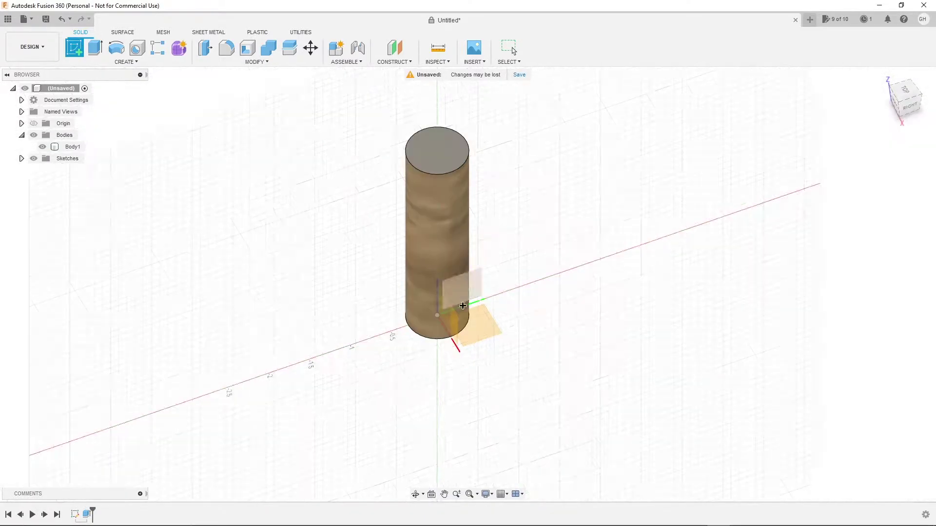
{"action": "left_click", "coordinate": [489, 336]}
- Draw two circles centred on the origin around the cylinder, with diameters of 20 mm and 0.85 in
{"action": "key", "text": "c"}
{"action": "left_click", "coordinate": [458, 308]}
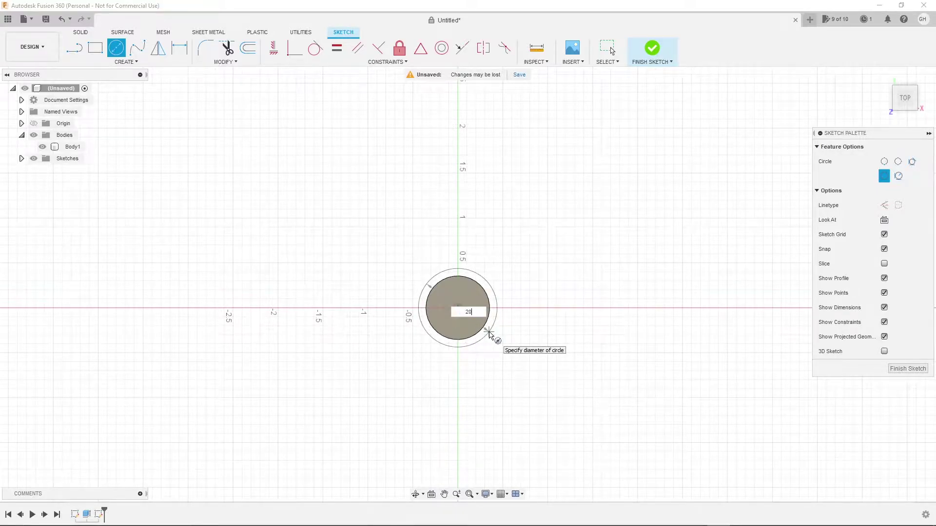
{"action": "type", "text": "20mm"}
{"action": "key", "text": "Tab"}
{"action": "key", "text": "Return"}
{"action": "key", "text": "Escape"}
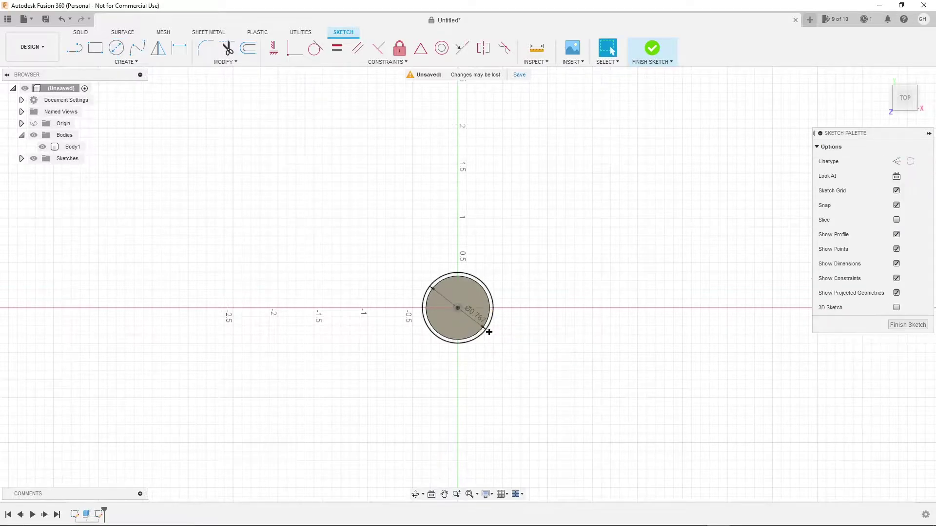
{"action": "key", "text": "c"}
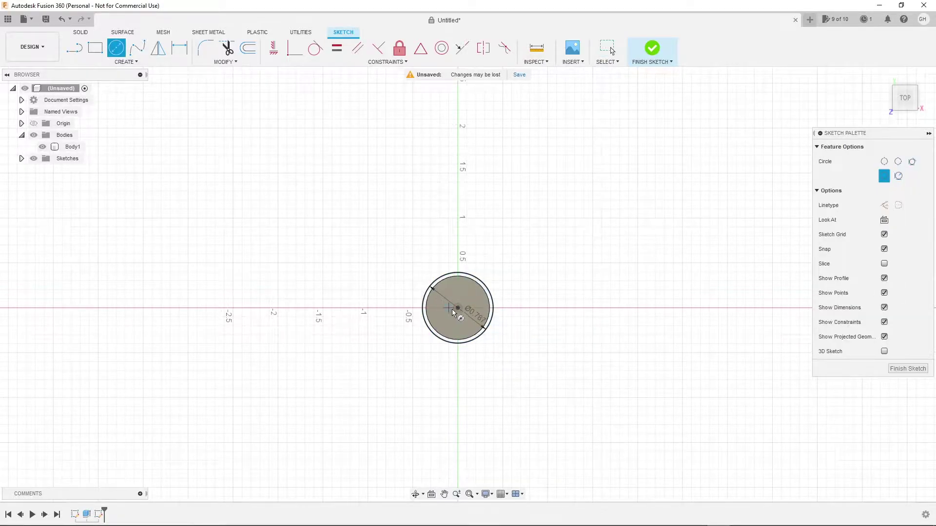
{"action": "left_click", "coordinate": [458, 307]}
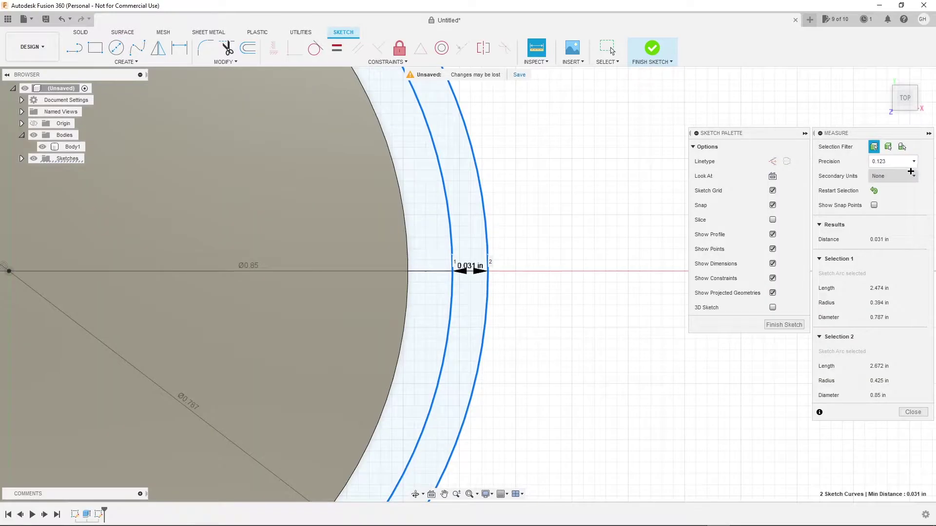
- Measure the gap between the two circles with centimetres as the secondary unit
{"action": "left_click", "coordinate": [893, 176]}
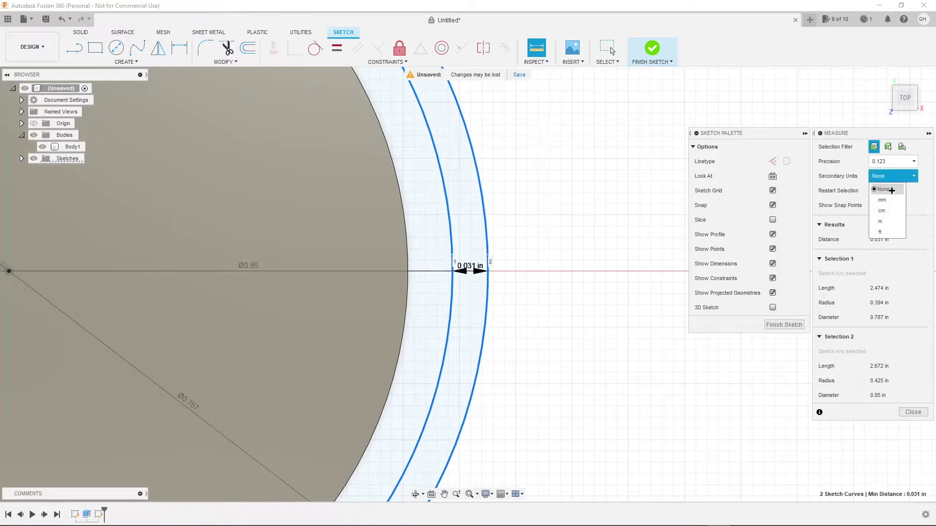
{"action": "left_click", "coordinate": [884, 207]}
{"action": "scroll", "coordinate": [472, 287], "scroll_direction": "up", "scroll_amount": 5}
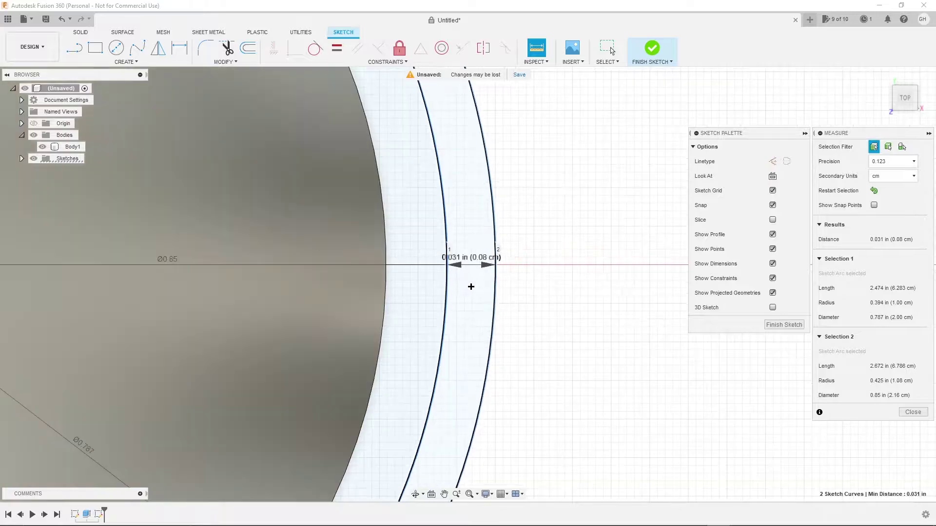
{"action": "scroll", "coordinate": [468, 290], "scroll_direction": "down", "scroll_amount": 8}
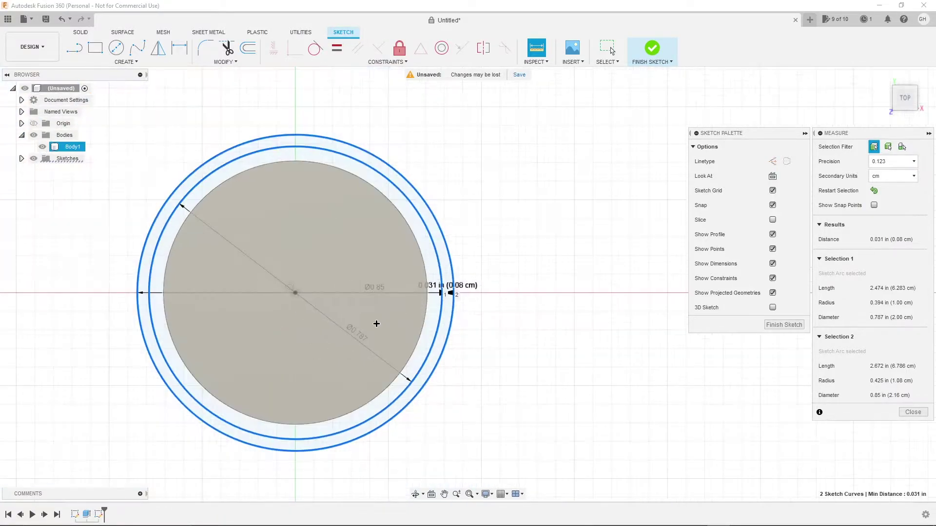
{"action": "scroll", "coordinate": [341, 322], "scroll_direction": "up", "scroll_amount": 3}
{"action": "mouse_move", "coordinate": [278, 321]}
{"action": "middle_mouse_down"}
{"action": "mouse_move", "coordinate": [430, 338]}
{"action": "mouse_move", "coordinate": [425, 323]}
{"action": "mouse_move", "coordinate": [279, 318]}
{"action": "mouse_move", "coordinate": [349, 324]}
{"action": "middle_mouse_up"}
{"action": "scroll", "coordinate": [431, 338], "scroll_direction": "up", "scroll_amount": 3}
{"action": "scroll", "coordinate": [279, 319], "scroll_direction": "down", "scroll_amount": 4}
{"action": "scroll", "coordinate": [349, 324], "scroll_direction": "up", "scroll_amount": 3}
{"action": "scroll", "coordinate": [343, 302], "scroll_direction": "down", "scroll_amount": 3}
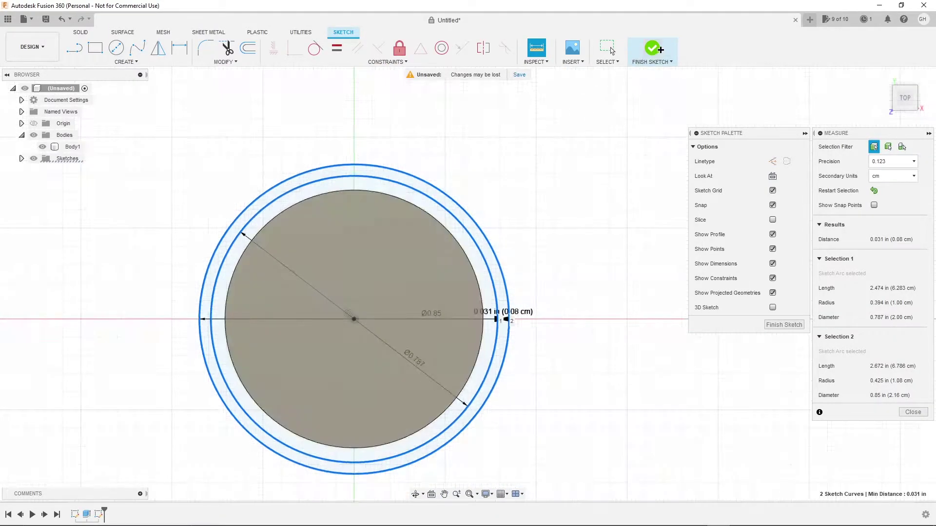
- Finish the sketch and extrude the ring between the two circles upward 12.7 cm as a new body
{"action": "left_click", "coordinate": [653, 49]}
{"action": "left_click", "coordinate": [262, 202]}
{"action": "key", "text": "e"}
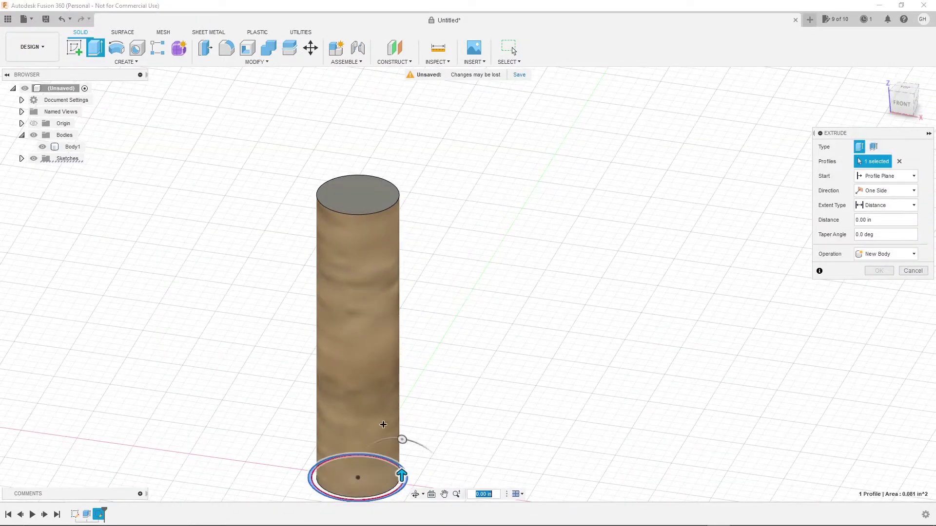
{"action": "type", "text": "2.9"}
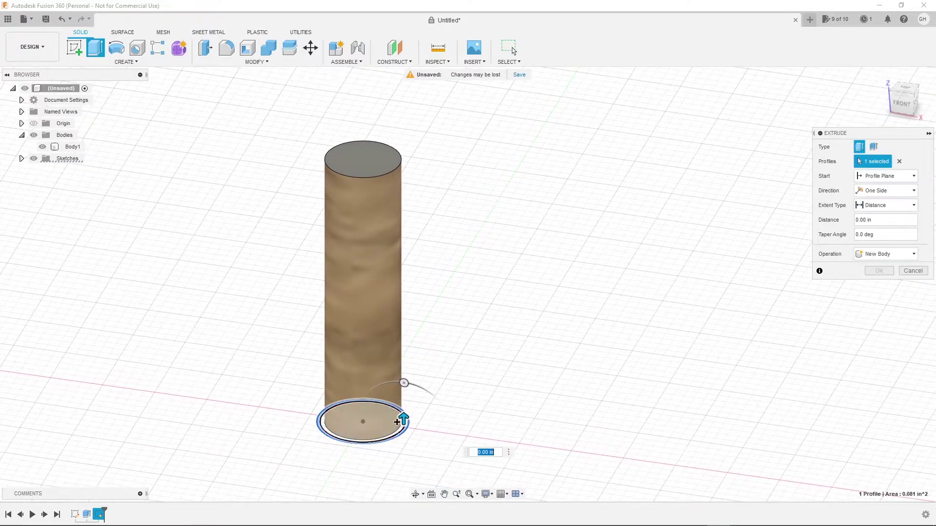
{"action": "key", "text": "Return"}
{"action": "left_click_drag", "start_coordinate": [404, 330], "coordinate": [406, 234]}
{"action": "middle_click_drag", "start_coordinate": [414, 307], "coordinate": [436, 293], "text": "shift"}
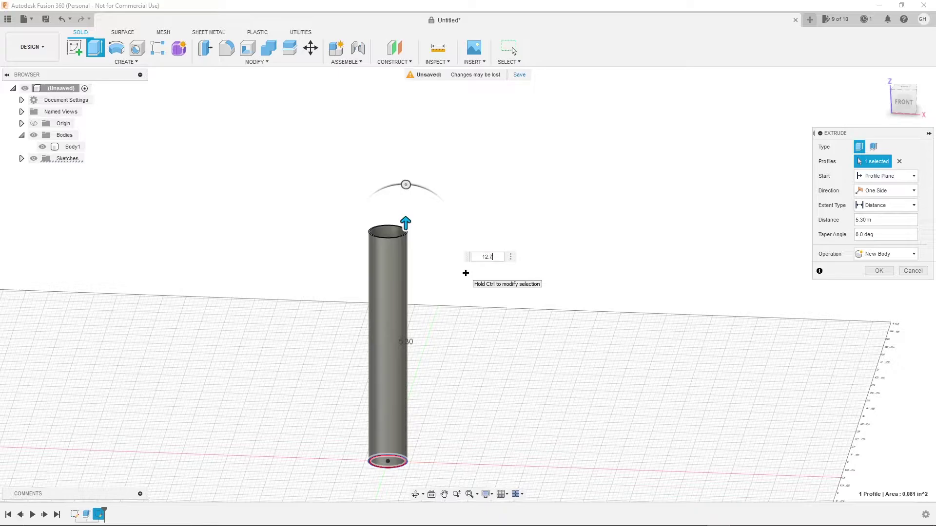
{"action": "type", "text": "12.7cm"}
{"action": "key", "text": "Return"}
- Set the opacity of the tube body to 60%
{"action": "middle_click_drag", "start_coordinate": [466, 272], "coordinate": [164, 258], "text": "shift"}
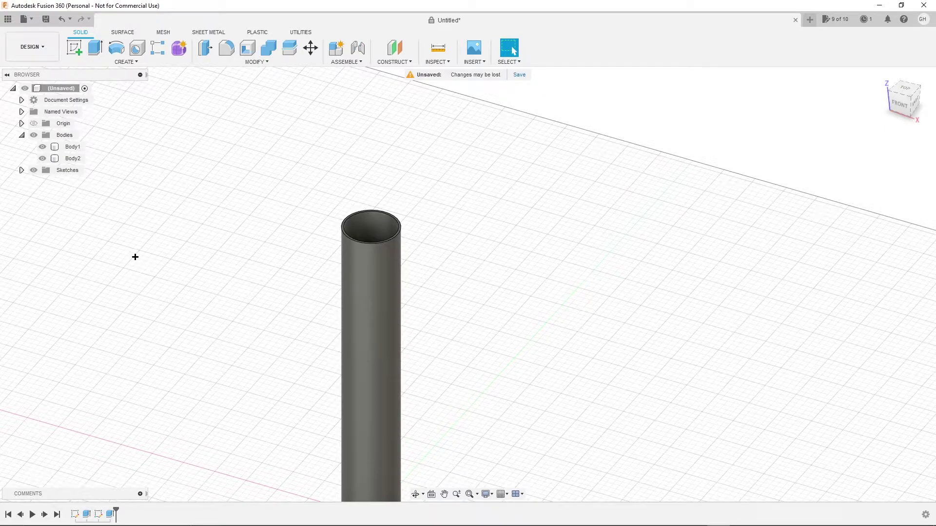
{"action": "right_click", "coordinate": [72, 158]}
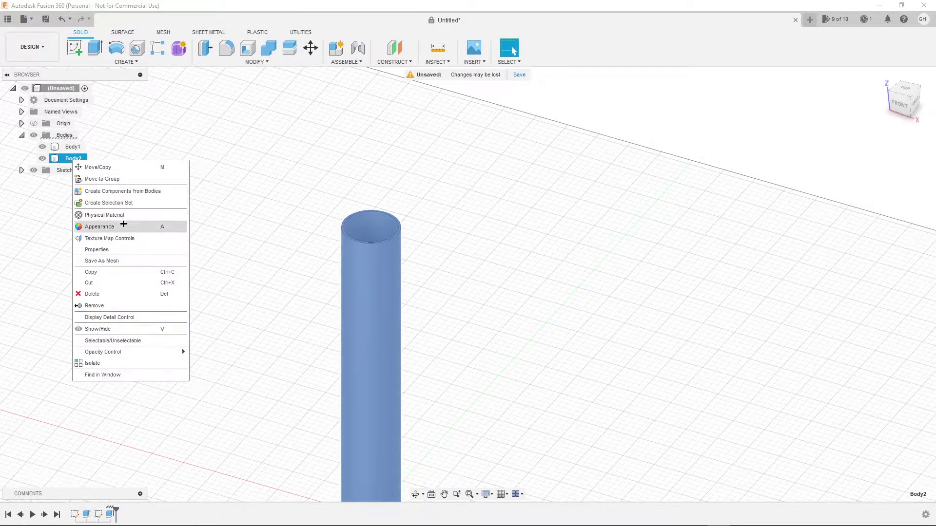
{"action": "mouse_move", "coordinate": [108, 352]}
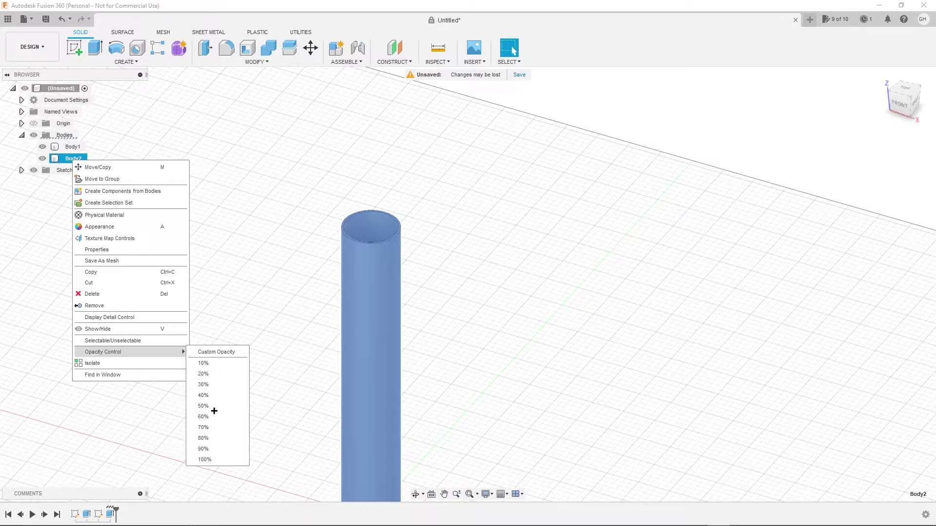
{"action": "left_click", "coordinate": [215, 416]}
{"action": "scroll", "coordinate": [456, 320], "scroll_direction": "down", "scroll_amount": 3}
{"action": "scroll", "coordinate": [459, 282], "scroll_direction": "up", "scroll_amount": 1}
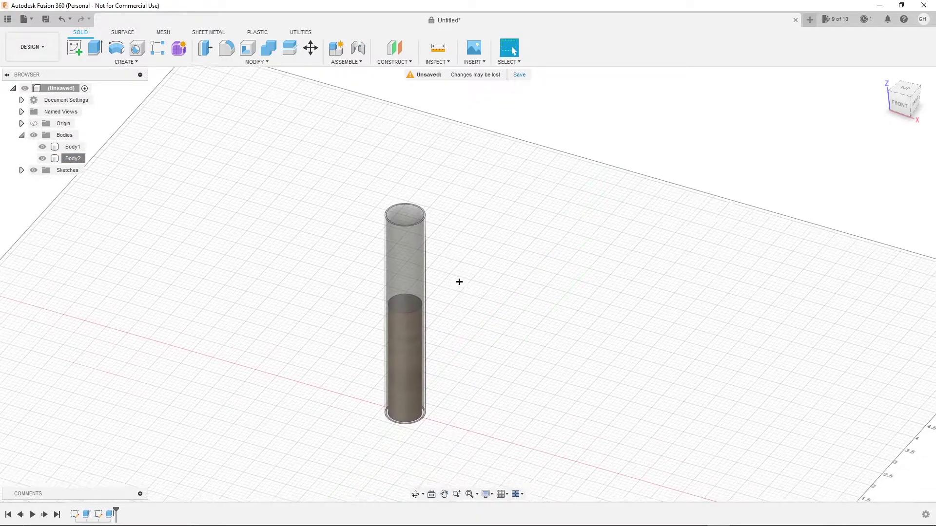
{"action": "scroll", "coordinate": [459, 282], "scroll_direction": "up", "scroll_amount": 2}
{"action": "middle_click_drag", "start_coordinate": [390, 307], "coordinate": [463, 272], "text": "shift"}
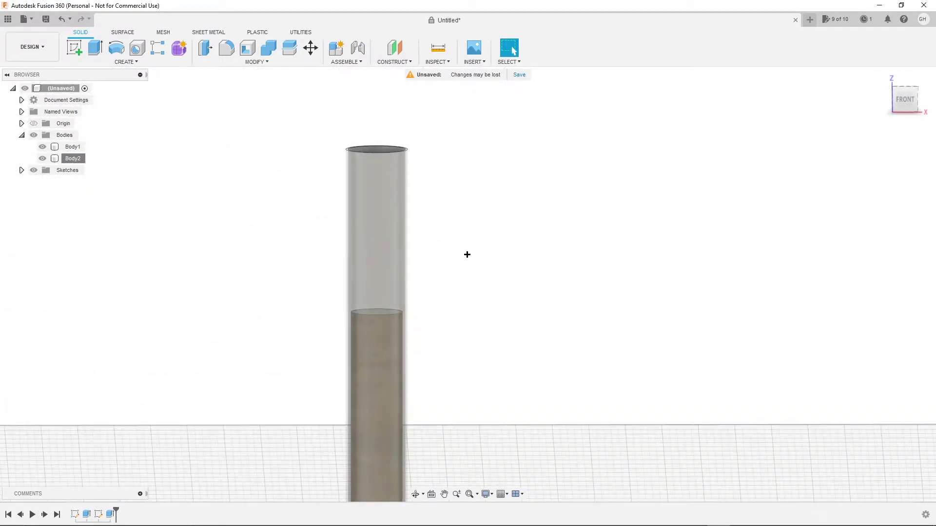
- Save the design under the name "tutorial 2"
{"action": "key", "text": "ctrl+s"}
{"action": "type", "text": "tutorial 2"}
{"action": "key", "text": "Return"}
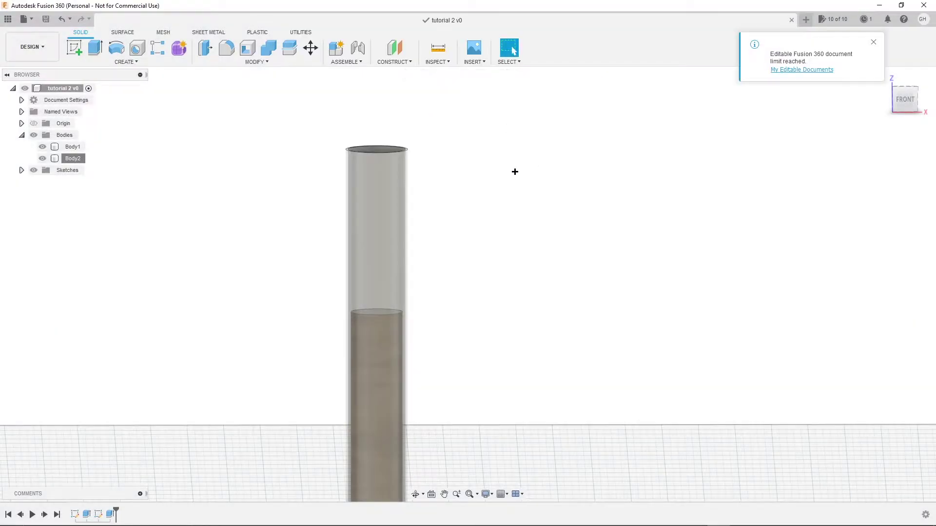
- Start a new sketch on the top face of the wooden cylinder inside the tube
{"action": "middle_click_drag", "start_coordinate": [430, 202], "coordinate": [351, 202], "text": "shift"}
{"action": "left_click", "coordinate": [75, 49]}
{"action": "middle_click_drag", "start_coordinate": [446, 242], "coordinate": [468, 312], "text": "shift"}
{"action": "middle_click_drag", "start_coordinate": [389, 319], "coordinate": [366, 325], "text": "shift"}
{"action": "left_click", "coordinate": [366, 325]}
- Draw two concentric circles about 0.8 in and 0.54 in in diameter at the cylinder's centre and finish the sketch
{"action": "mouse_move", "coordinate": [493, 317]}
{"action": "middle_mouse_down", "text": "shift"}
{"action": "mouse_move", "coordinate": [506, 262]}
{"action": "mouse_move", "coordinate": [468, 298]}
{"action": "middle_mouse_up", "text": "shift"}
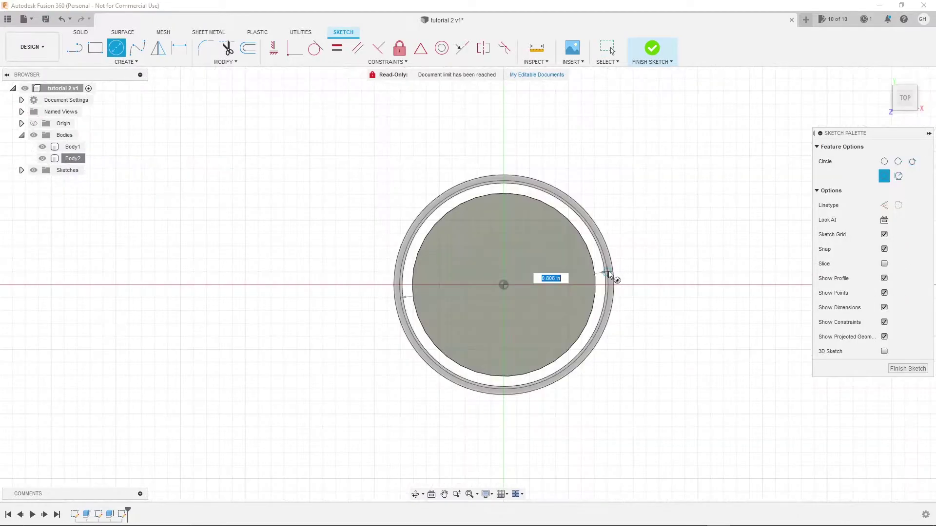
{"action": "scroll", "coordinate": [610, 273], "scroll_direction": "up", "scroll_amount": 1}
{"action": "scroll", "coordinate": [611, 275], "scroll_direction": "up", "scroll_amount": 5}
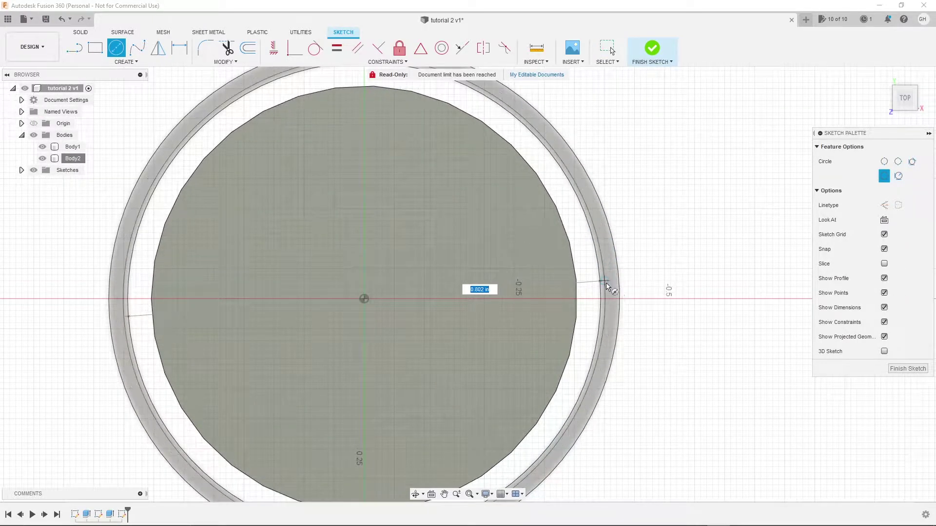
{"action": "left_click", "coordinate": [608, 286]}
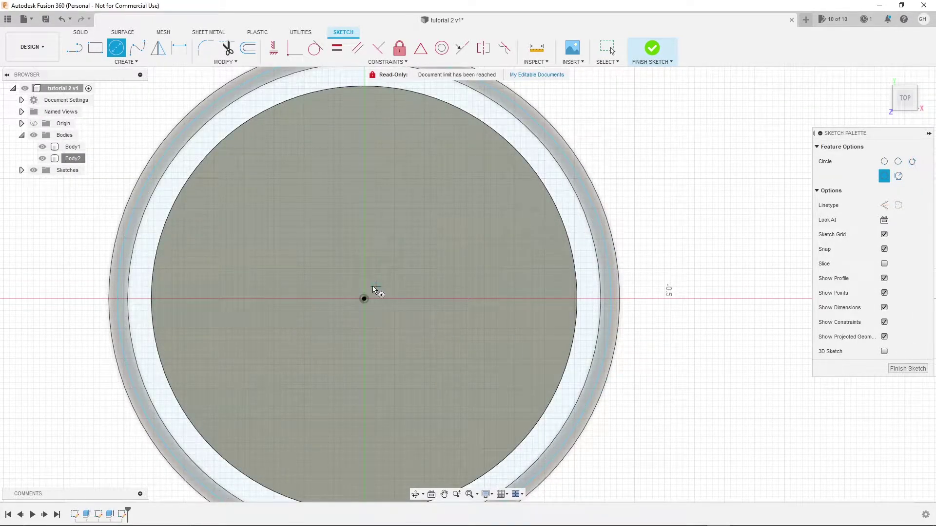
{"action": "left_click", "coordinate": [364, 300]}
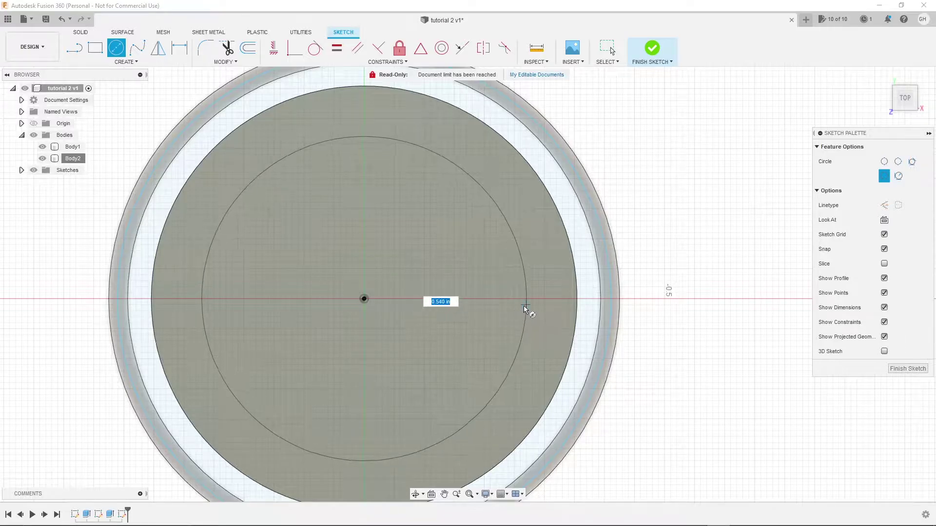
{"action": "key", "text": "Escape"}
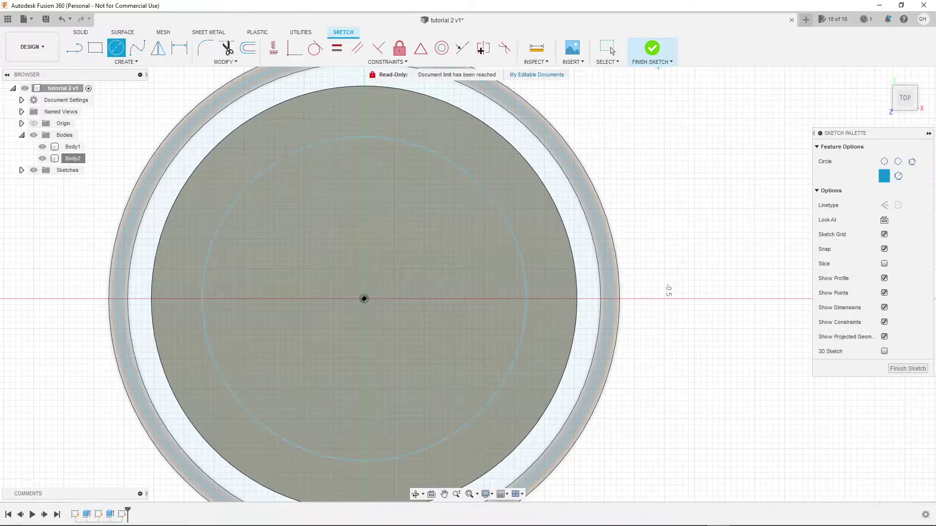
{"action": "left_click", "coordinate": [660, 55]}
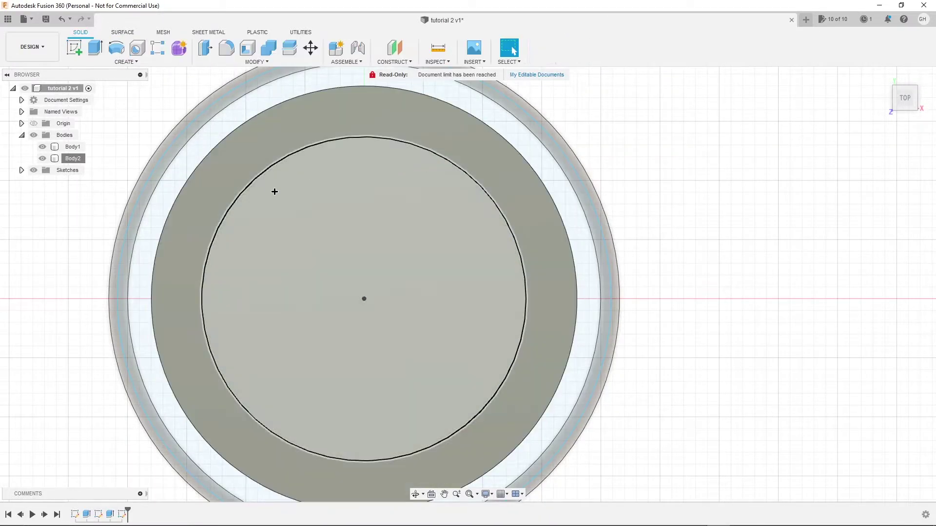
- Extrude the two ring-shaped profiles around the inner circle upward by 5 mm from the top of the wooden cylinder
{"action": "key", "text": "e"}
{"action": "left_click", "coordinate": [286, 128]}
{"action": "left_click", "coordinate": [242, 113]}
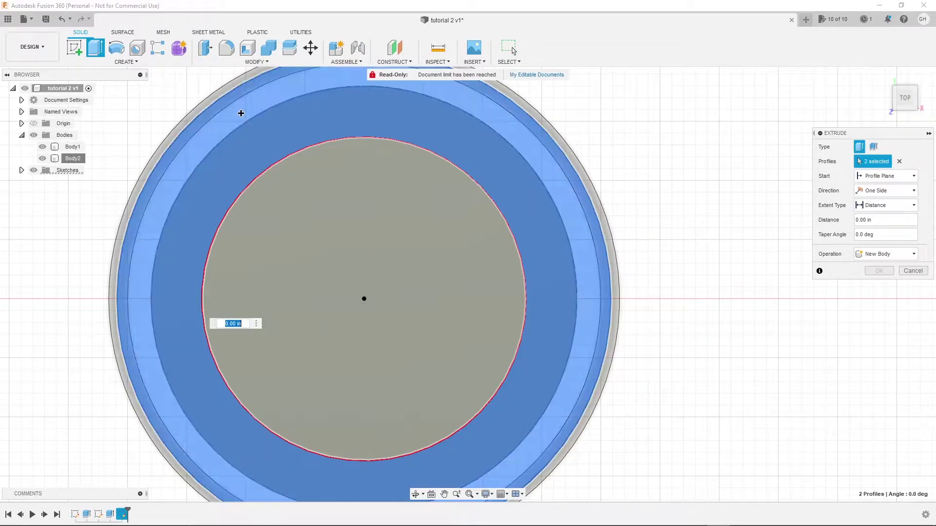
{"action": "scroll", "coordinate": [341, 221], "scroll_direction": "down", "scroll_amount": 4}
{"action": "middle_click_drag", "start_coordinate": [325, 251], "coordinate": [312, 186], "text": "shift"}
{"action": "left_click_drag", "start_coordinate": [241, 181], "coordinate": [241, 139]}
{"action": "type", "text": ".5"}
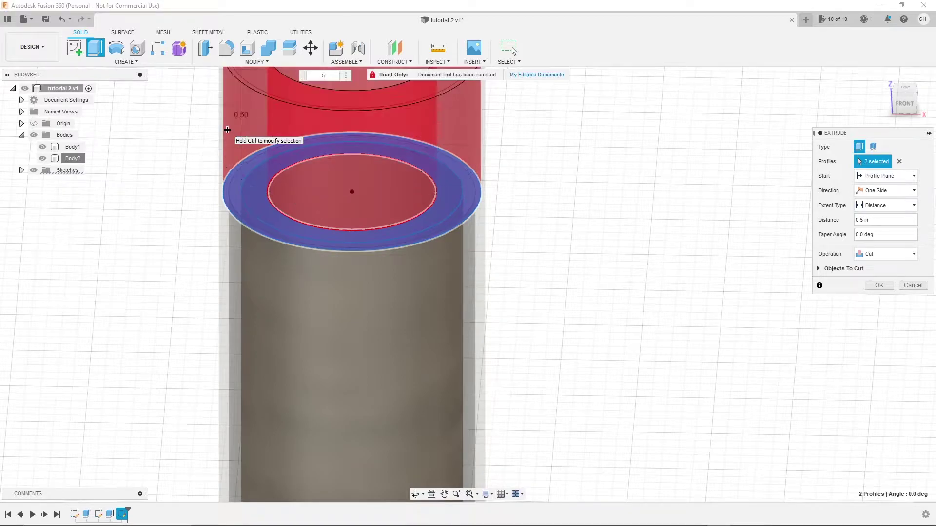
{"action": "type", "text": "mm"}
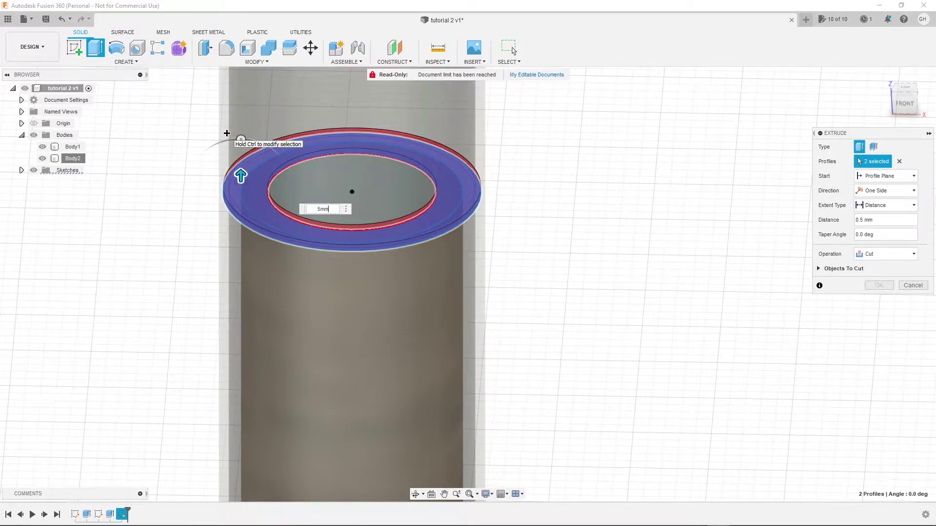
- Make the ring extrusion a New Body and complete it
{"action": "left_click", "coordinate": [891, 254]}
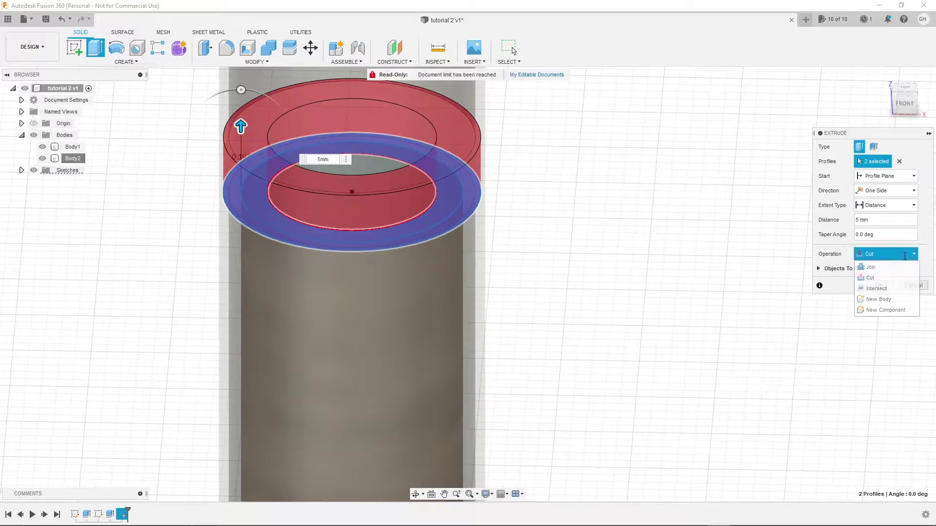
{"action": "left_click", "coordinate": [876, 289]}
{"action": "left_click", "coordinate": [907, 251]}
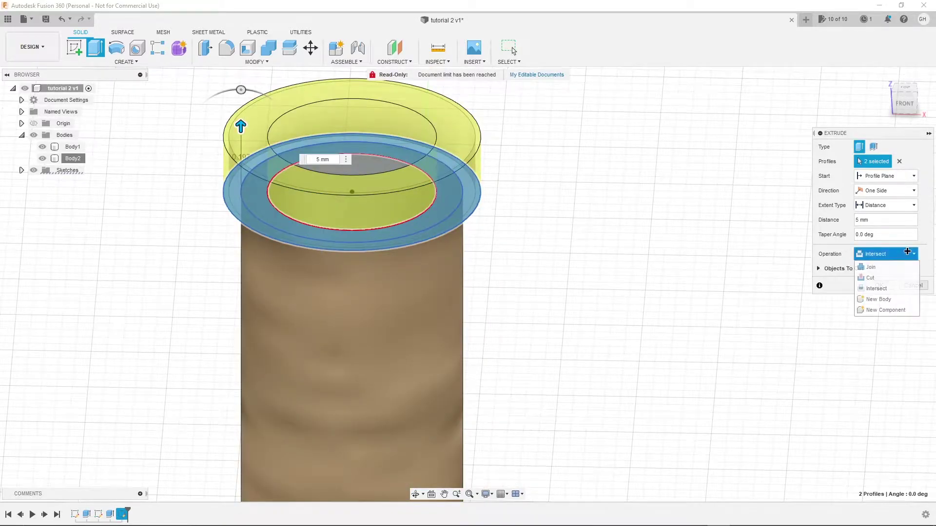
{"action": "left_click", "coordinate": [873, 299]}
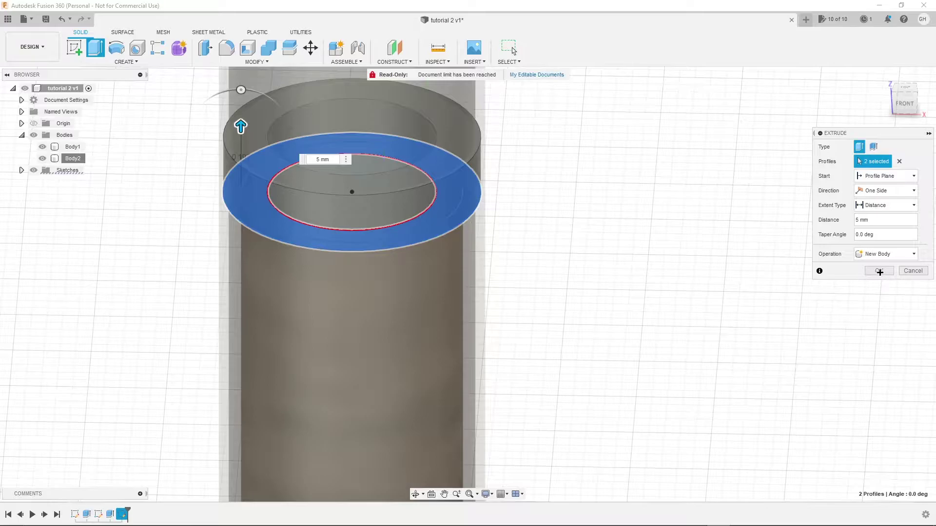
{"action": "left_click", "coordinate": [878, 271]}
- Start a new sketch on the vertical centre plane of the tube that faces the right view
{"action": "middle_click_drag", "start_coordinate": [564, 221], "coordinate": [476, 244], "text": "shift"}
{"action": "scroll", "coordinate": [519, 224], "scroll_direction": "down", "scroll_amount": 3}
{"action": "scroll", "coordinate": [478, 247], "scroll_direction": "down", "scroll_amount": 3}
{"action": "key", "text": "Escape"}
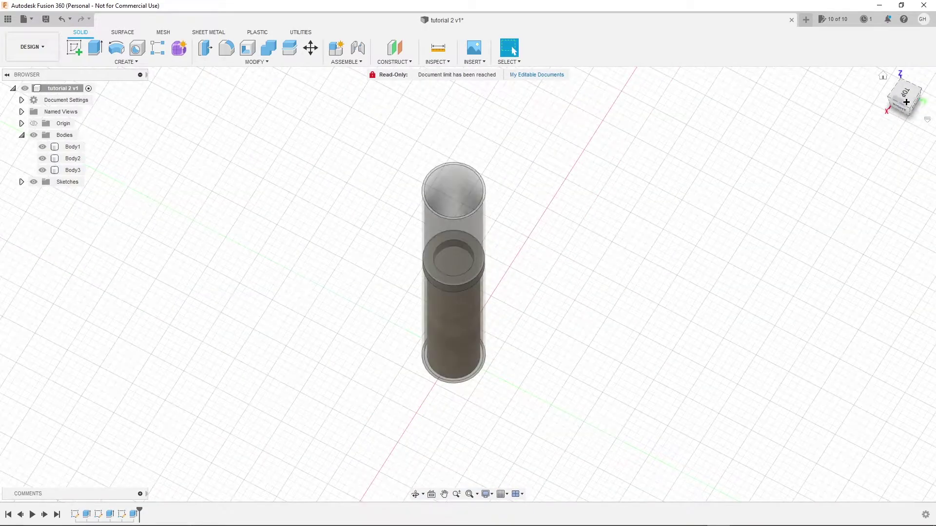
{"action": "left_click", "coordinate": [899, 107]}
{"action": "scroll", "coordinate": [402, 338], "scroll_direction": "down", "scroll_amount": 3}
{"action": "scroll", "coordinate": [409, 340], "scroll_direction": "up", "scroll_amount": 6}
{"action": "middle_click_drag", "start_coordinate": [426, 347], "coordinate": [434, 146]}
{"action": "left_click", "coordinate": [74, 47]}
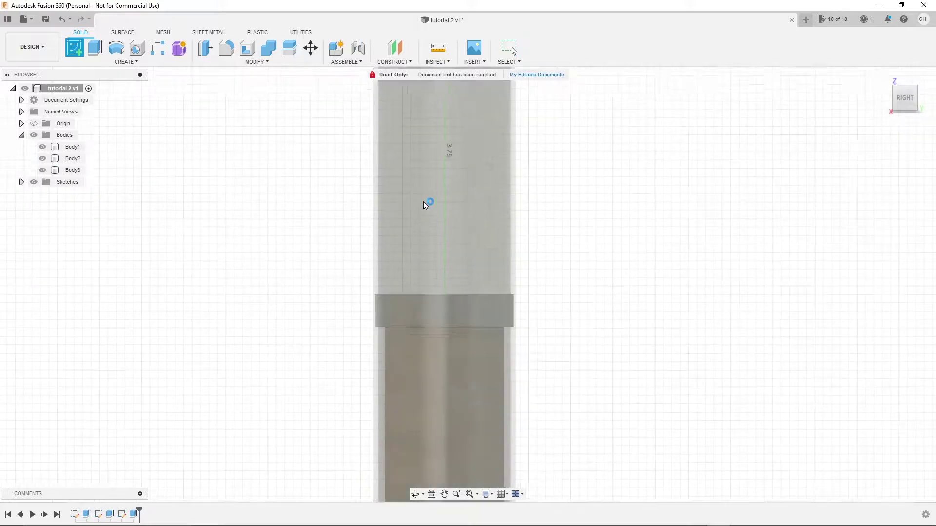
{"action": "left_click", "coordinate": [424, 201]}
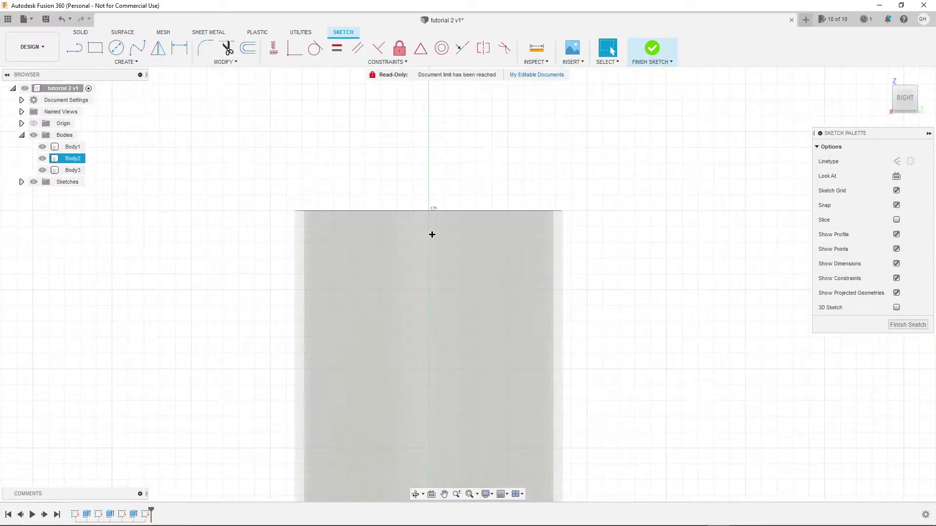
- Begin an ellipse centred on the tube's top edge, with a horizontal axis of 0.85 in reaching the tube's outer corner
{"action": "left_click", "coordinate": [125, 62]}
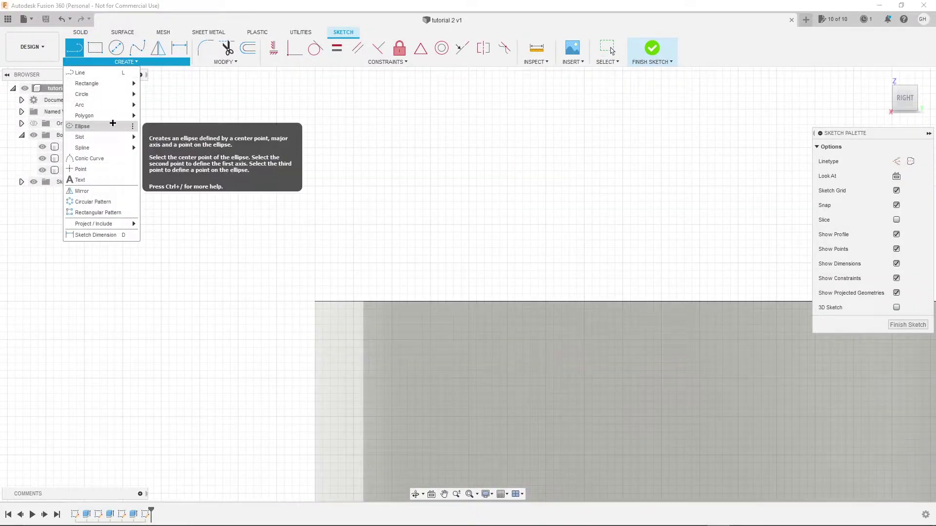
{"action": "left_click", "coordinate": [113, 126]}
{"action": "middle_click_drag", "start_coordinate": [632, 307], "coordinate": [271, 263]}
{"action": "scroll", "coordinate": [372, 285], "scroll_direction": "down", "scroll_amount": 2}
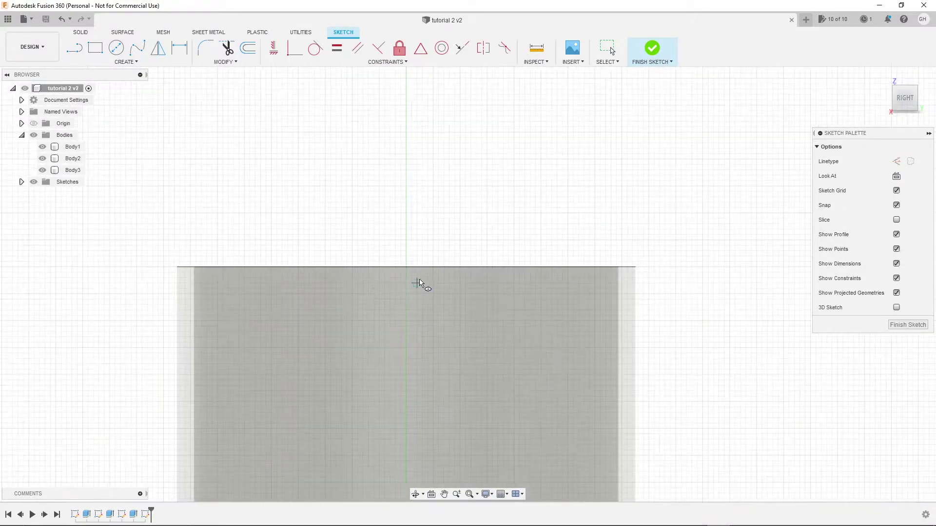
{"action": "scroll", "coordinate": [406, 271], "scroll_direction": "up", "scroll_amount": 3}
{"action": "left_click", "coordinate": [405, 264]}
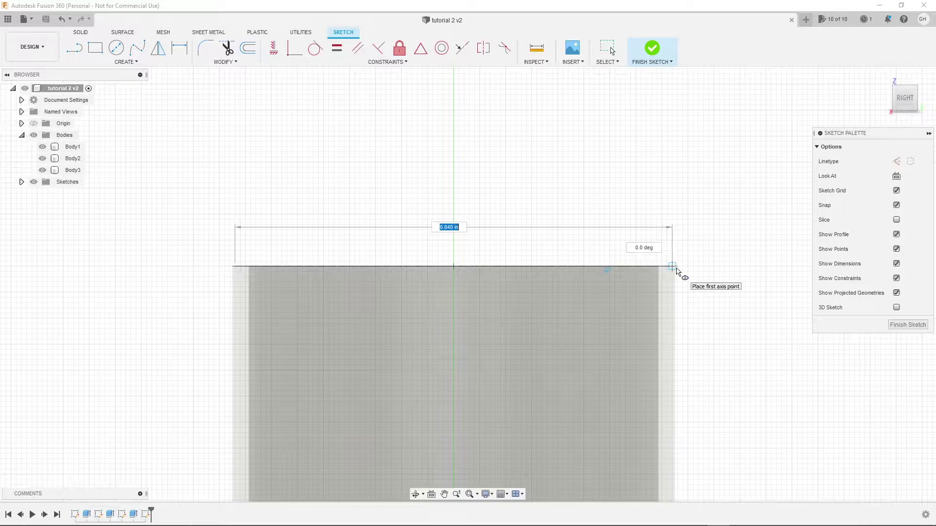
{"action": "scroll", "coordinate": [677, 271], "scroll_direction": "up", "scroll_amount": 3}
{"action": "mouse_move", "coordinate": [677, 271]}
{"action": "middle_mouse_down"}
{"action": "mouse_move", "coordinate": [639, 290]}
{"action": "mouse_move", "coordinate": [545, 298]}
{"action": "middle_mouse_up"}
{"action": "scroll", "coordinate": [545, 295], "scroll_direction": "up", "scroll_amount": 5}
{"action": "left_click", "coordinate": [520, 289]}
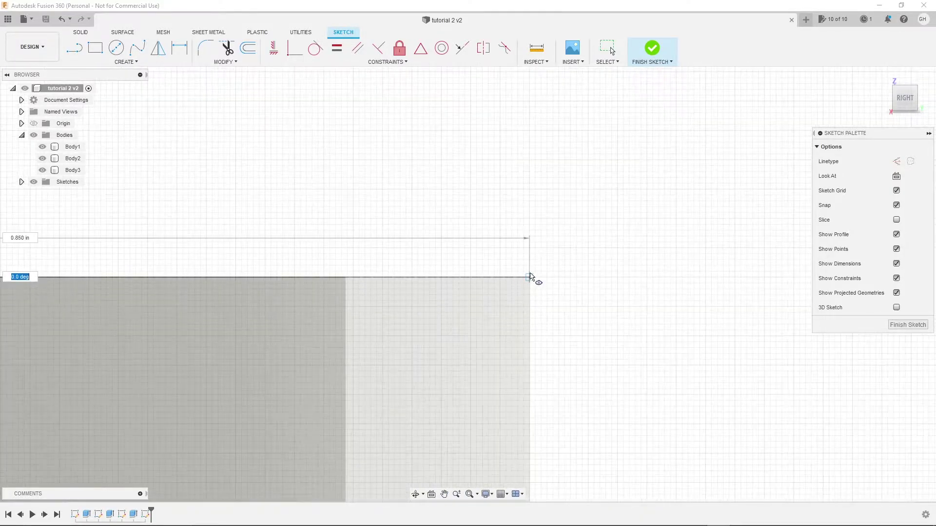
- Complete the ellipse with a vertical axis of 3 in
{"action": "scroll", "coordinate": [438, 193], "scroll_direction": "down", "scroll_amount": 8}
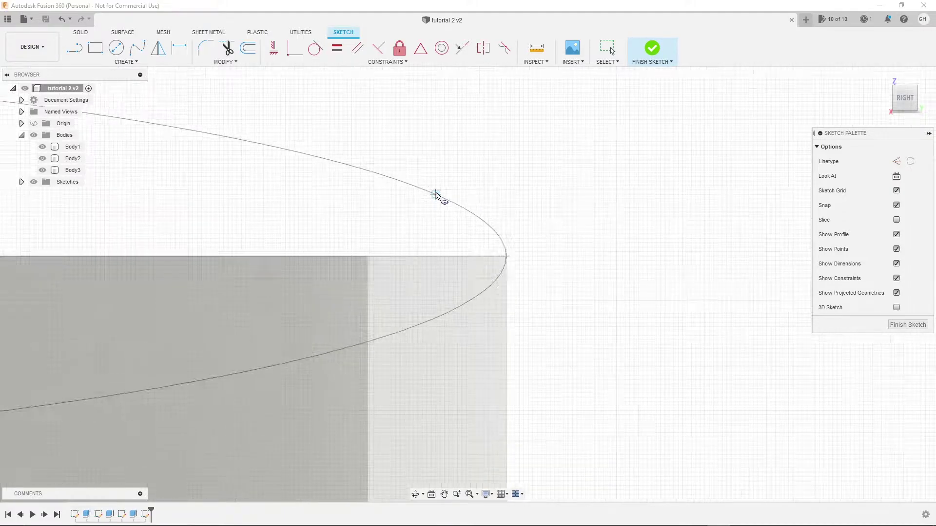
{"action": "middle_click_drag", "start_coordinate": [346, 179], "coordinate": [455, 423]}
{"action": "scroll", "coordinate": [426, 396], "scroll_direction": "down", "scroll_amount": 3}
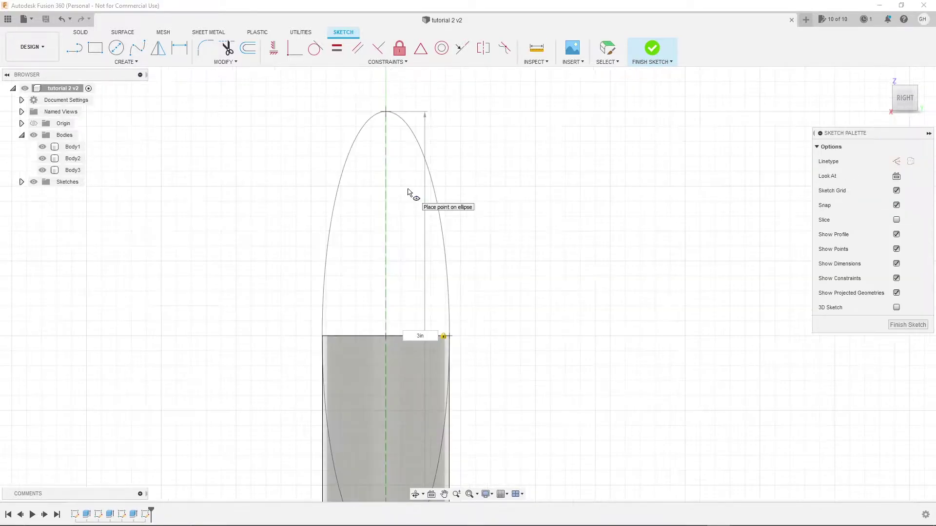
{"action": "scroll", "coordinate": [454, 204], "scroll_direction": "down", "scroll_amount": 3}
{"action": "scroll", "coordinate": [408, 261], "scroll_direction": "up", "scroll_amount": 3}
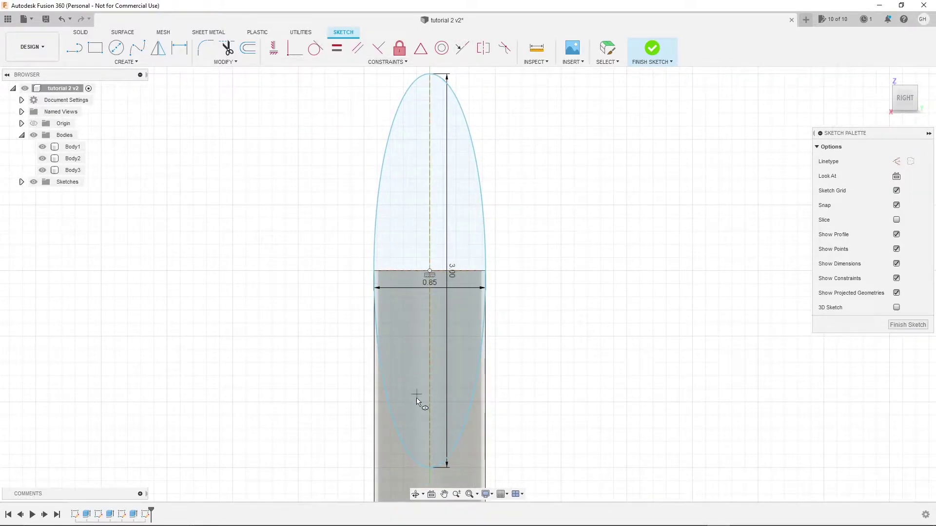
- Draw a line from the ellipse's left end along the tube's top edge to its centre, continuing vertically to the ellipse's apex
{"action": "scroll", "coordinate": [387, 229], "scroll_direction": "up", "scroll_amount": 2}
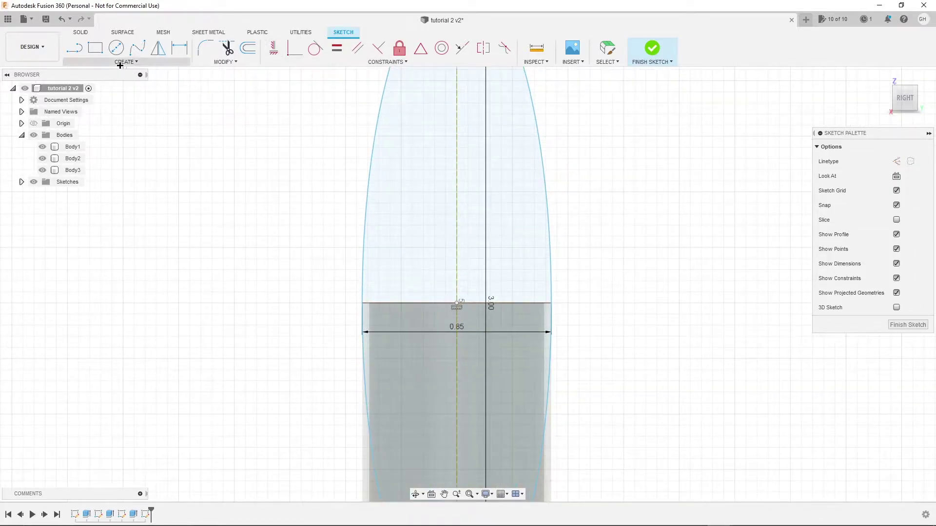
{"action": "left_click", "coordinate": [78, 55]}
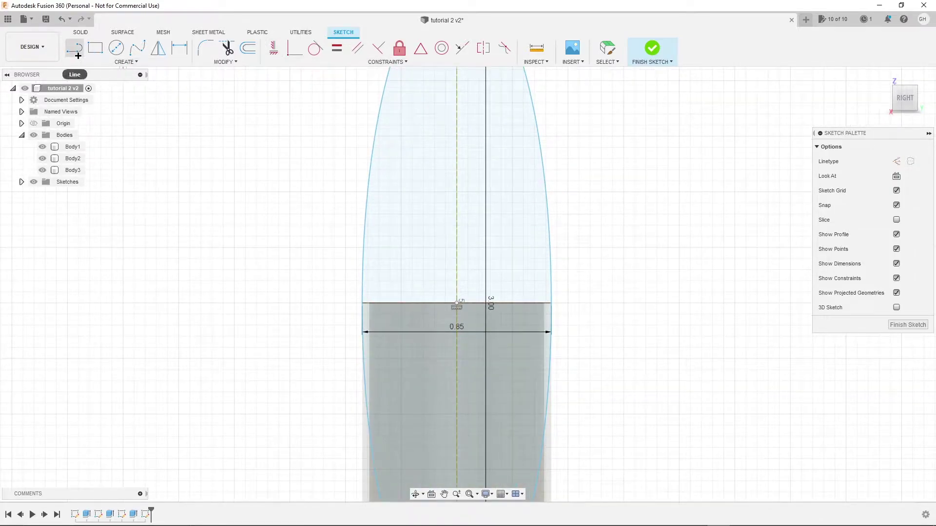
{"action": "left_click", "coordinate": [364, 304]}
{"action": "left_click", "coordinate": [457, 303]}
{"action": "middle_click_drag", "start_coordinate": [459, 193], "coordinate": [447, 378]}
{"action": "left_click", "coordinate": [441, 385]}
{"action": "middle_click_drag", "start_coordinate": [443, 153], "coordinate": [420, 264]}
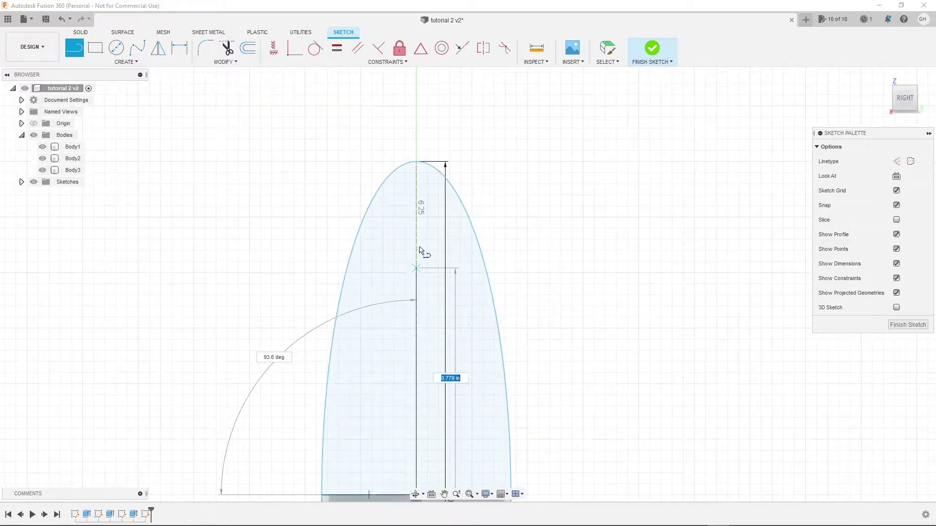
{"action": "left_click", "coordinate": [415, 164]}
- Trim away the right and lower portions of the ellipse, leaving only its upper-left quarter
{"action": "scroll", "coordinate": [413, 307], "scroll_direction": "down", "scroll_amount": 3}
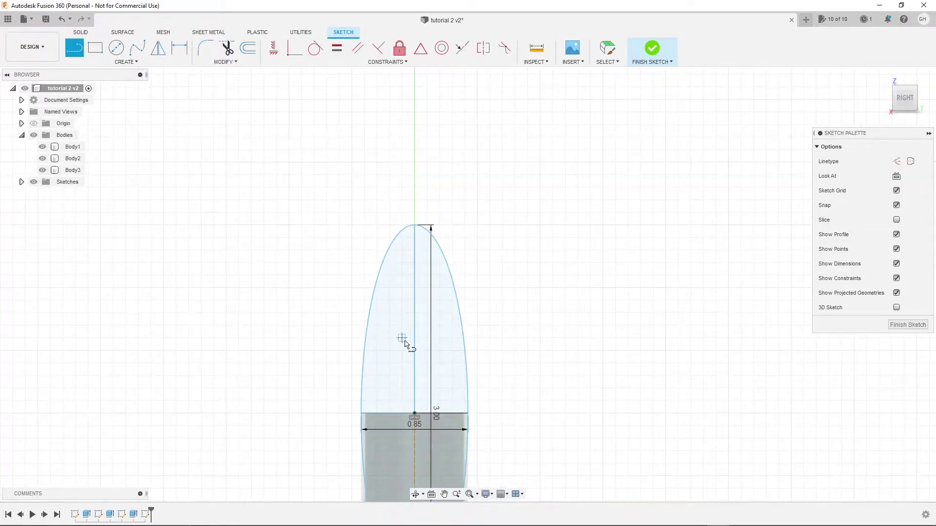
{"action": "left_click", "coordinate": [440, 259]}
{"action": "scroll", "coordinate": [436, 262], "scroll_direction": "up", "scroll_amount": 5}
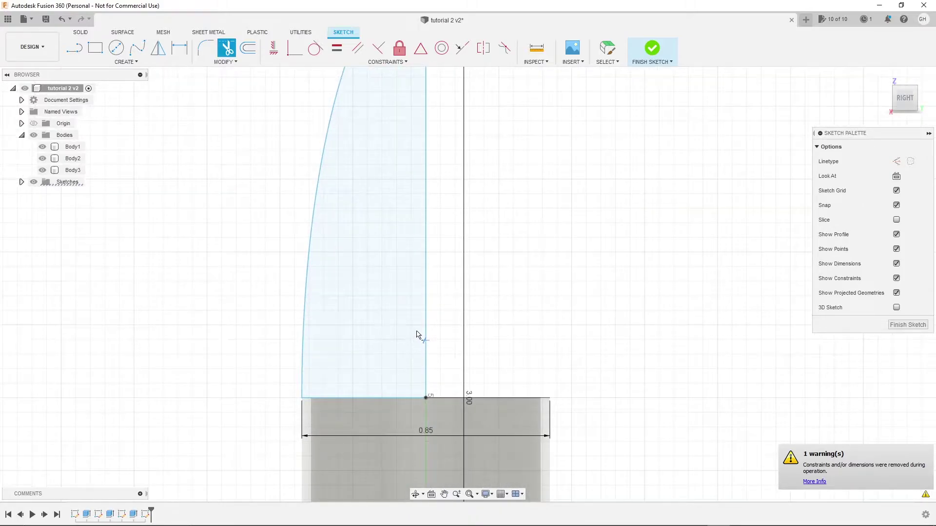
{"action": "scroll", "coordinate": [415, 333], "scroll_direction": "up", "scroll_amount": 3}
{"action": "middle_click_drag", "start_coordinate": [406, 347], "coordinate": [445, 219]}
{"action": "scroll", "coordinate": [429, 263], "scroll_direction": "down", "scroll_amount": 4}
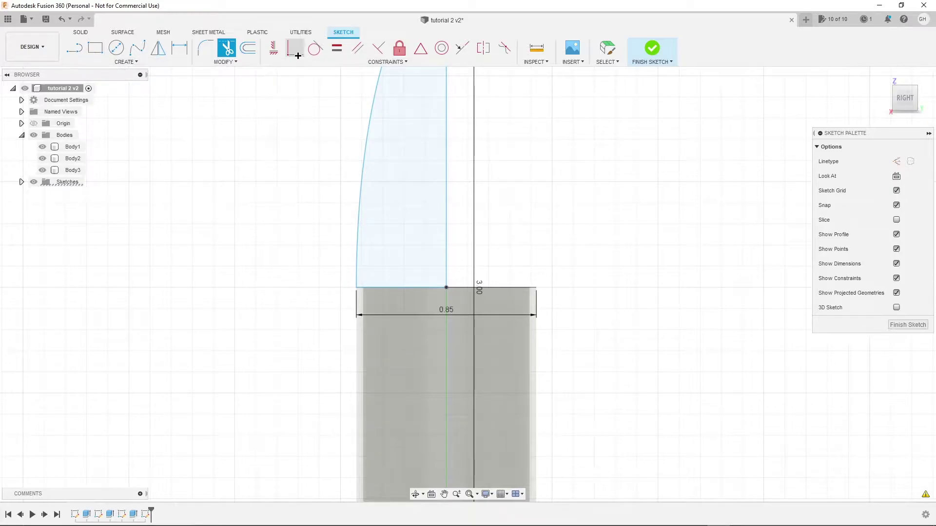
- Offset the closed quarter-ellipse profile inward with an offset position of -0.8 mm
{"action": "left_click", "coordinate": [255, 51]}
{"action": "left_click", "coordinate": [366, 166]}
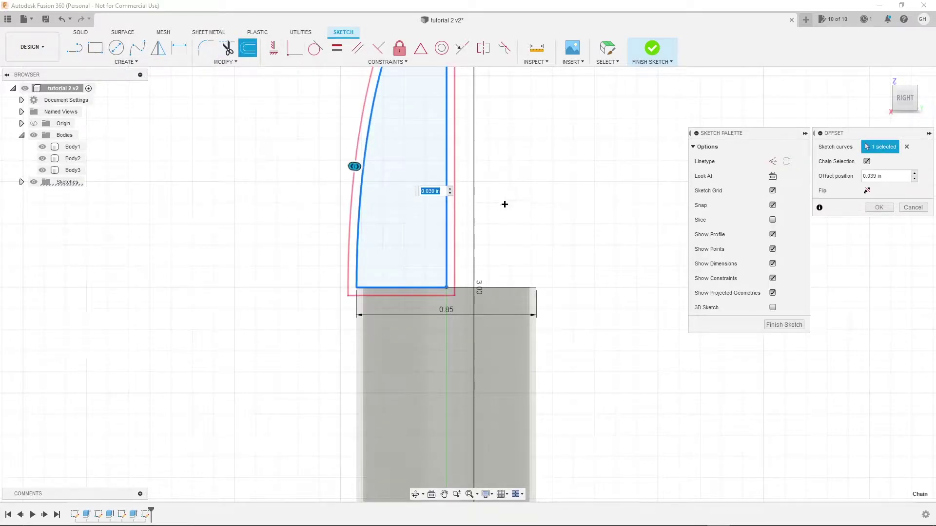
{"action": "type", "text": ".8mm"}
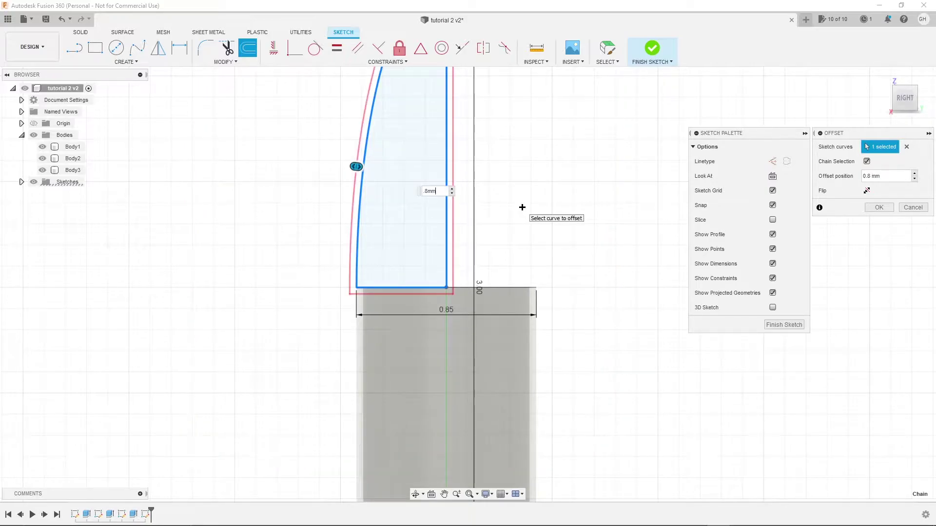
{"action": "scroll", "coordinate": [447, 215], "scroll_direction": "up", "scroll_amount": 1}
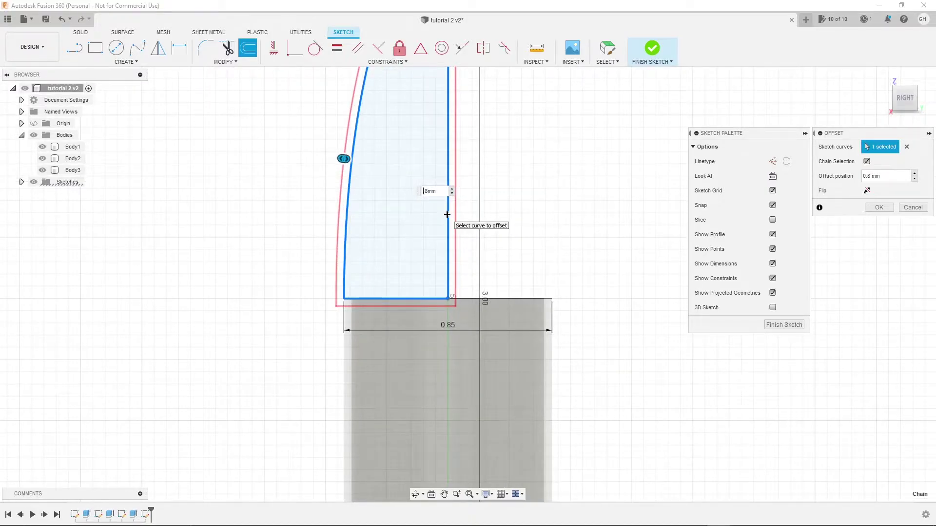
{"action": "type", "text": "-"}
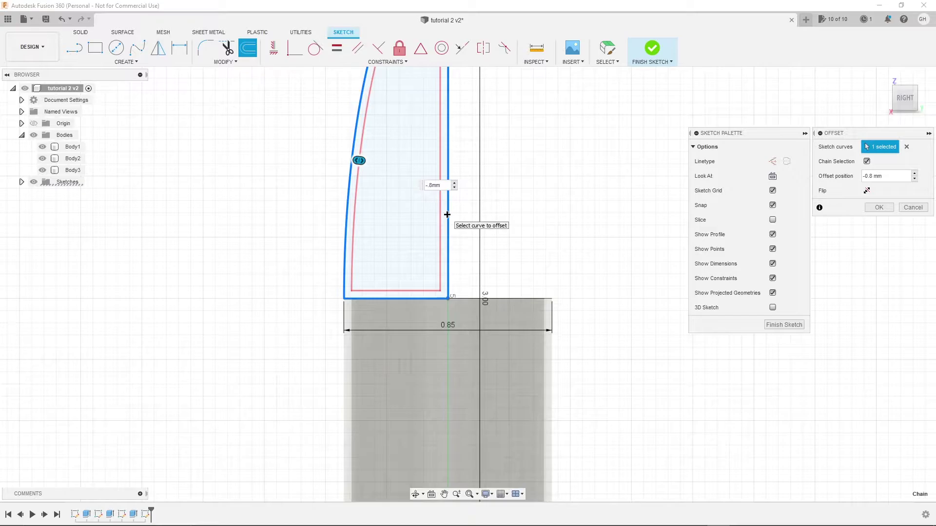
{"action": "key", "text": "Return"}
- Trim the vertical and horizontal straight lines of both the outer and inner profiles, keeping only the two curves
{"action": "scroll", "coordinate": [447, 215], "scroll_direction": "down", "scroll_amount": 3}
{"action": "middle_click_drag", "start_coordinate": [365, 234], "coordinate": [369, 281]}
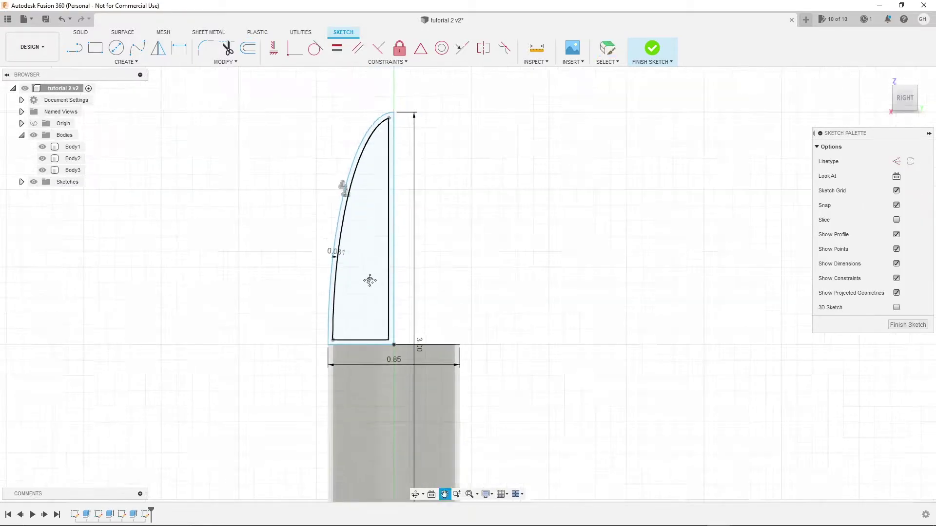
{"action": "scroll", "coordinate": [372, 262], "scroll_direction": "up", "scroll_amount": 3}
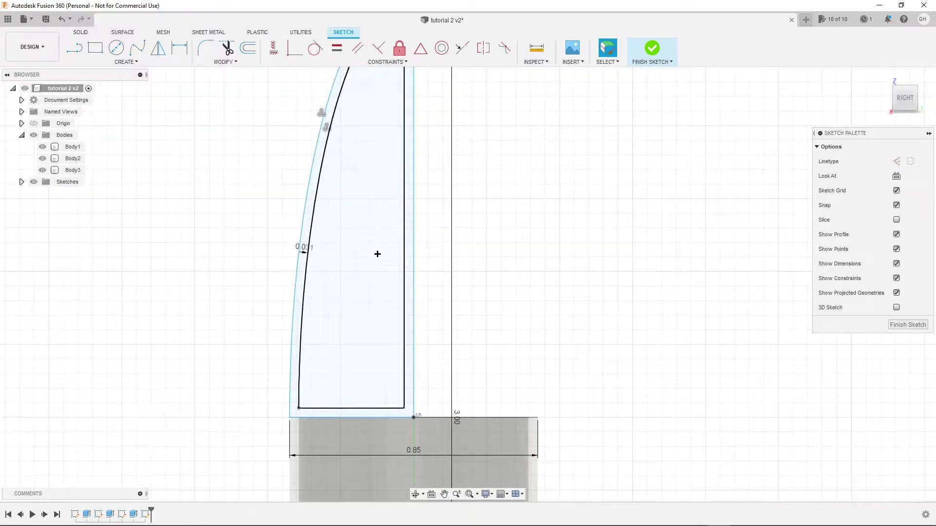
{"action": "left_click", "coordinate": [235, 56]}
{"action": "left_click", "coordinate": [413, 185]}
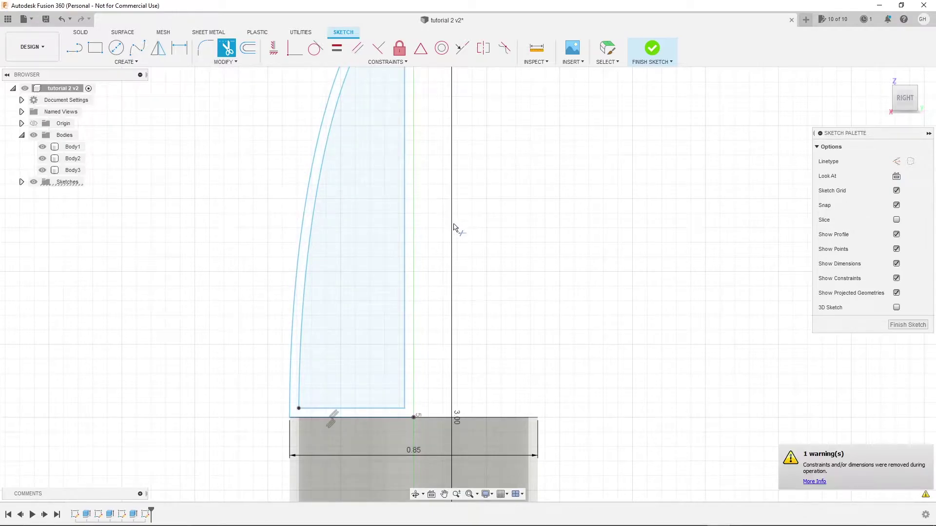
{"action": "left_click", "coordinate": [387, 417]}
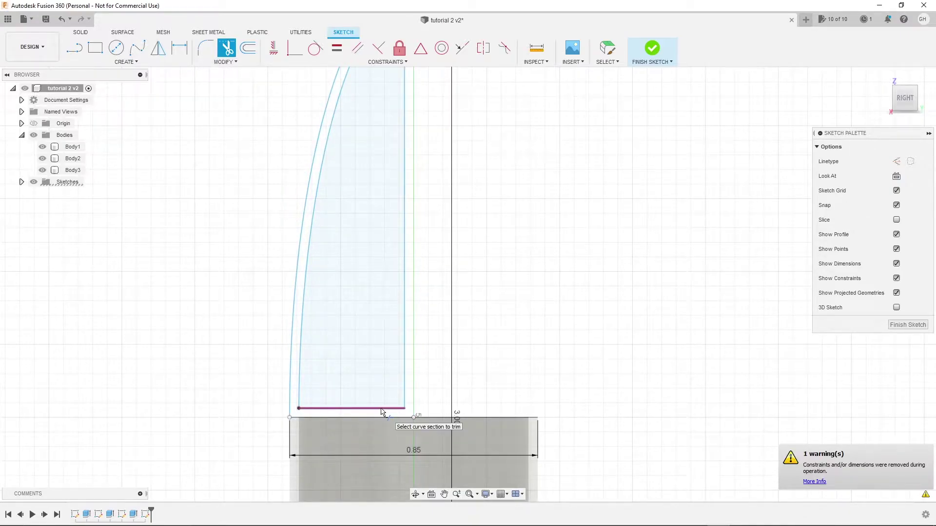
{"action": "left_click", "coordinate": [381, 409]}
{"action": "left_click", "coordinate": [405, 378]}
{"action": "scroll", "coordinate": [400, 348], "scroll_direction": "down", "scroll_amount": 3}
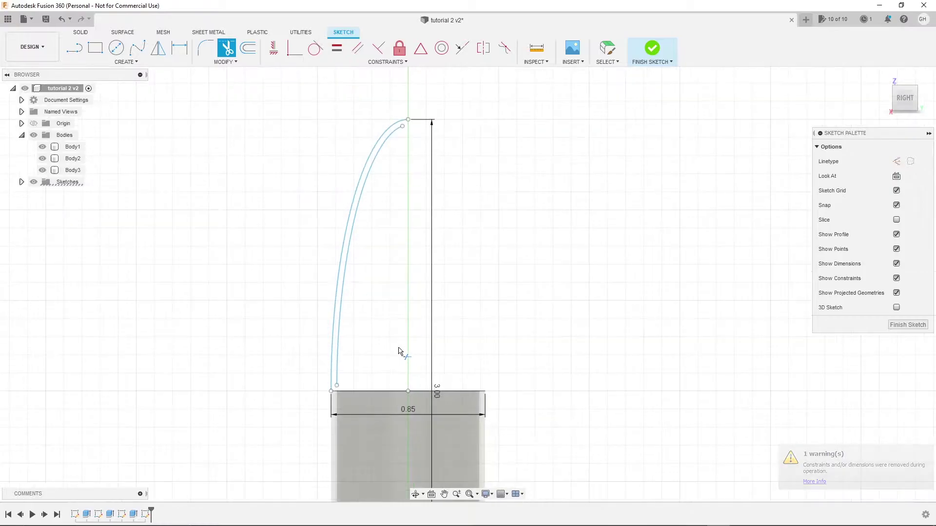
{"action": "key", "text": "Escape"}
- Draw a horizontal line 9.875 mm long from the ellipse's centre along the tube's top edge towards the outer curve
{"action": "scroll", "coordinate": [413, 388], "scroll_direction": "up", "scroll_amount": 3}
{"action": "scroll", "coordinate": [412, 388], "scroll_direction": "up", "scroll_amount": 2}
{"action": "middle_click_drag", "start_coordinate": [405, 389], "coordinate": [448, 140]}
{"action": "left_click", "coordinate": [74, 48]}
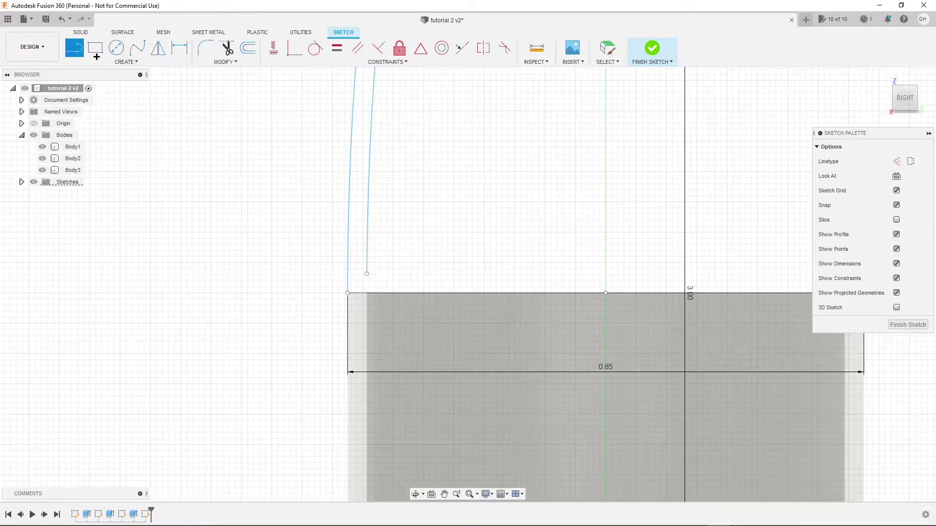
{"action": "scroll", "coordinate": [382, 295], "scroll_direction": "up", "scroll_amount": 2}
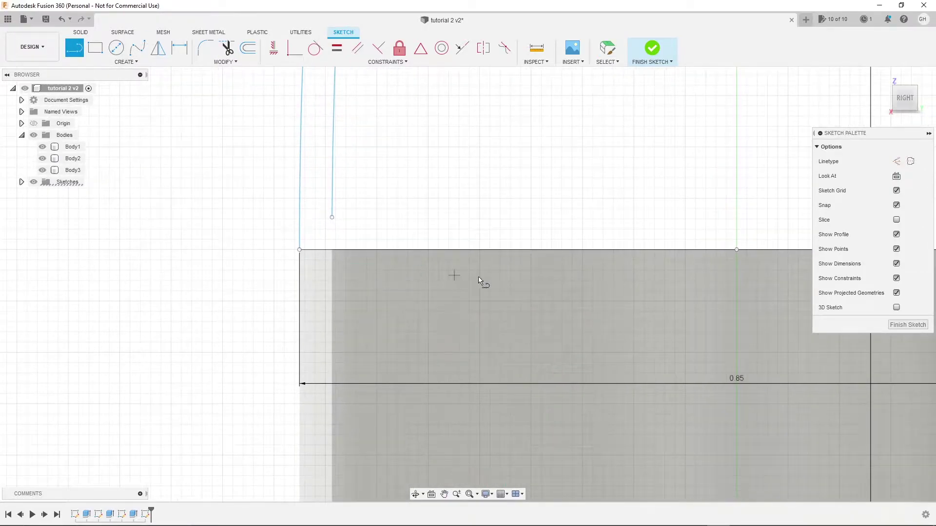
{"action": "scroll", "coordinate": [532, 283], "scroll_direction": "up", "scroll_amount": 2}
{"action": "scroll", "coordinate": [553, 287], "scroll_direction": "down", "scroll_amount": 3}
{"action": "mouse_move", "coordinate": [541, 293]}
{"action": "middle_mouse_down"}
{"action": "mouse_move", "coordinate": [465, 290]}
{"action": "mouse_move", "coordinate": [308, 243]}
{"action": "middle_mouse_up"}
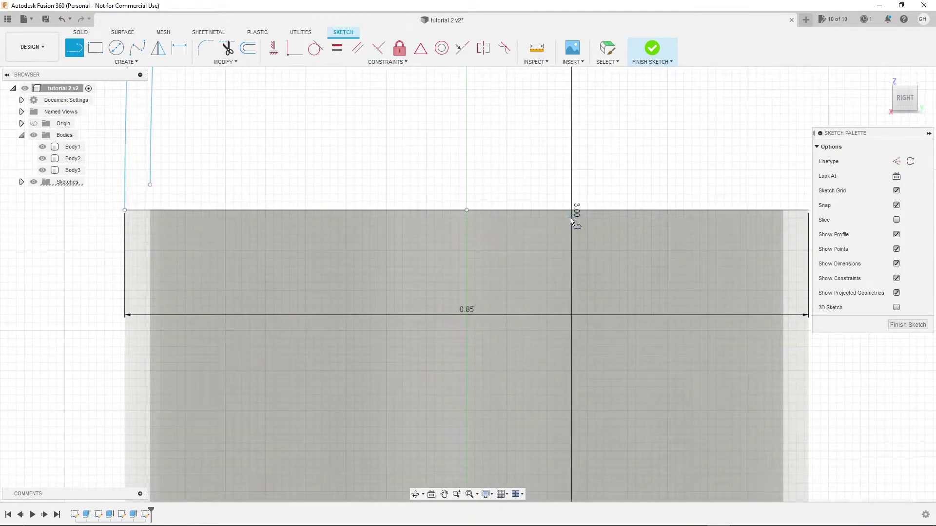
{"action": "left_click", "coordinate": [456, 212]}
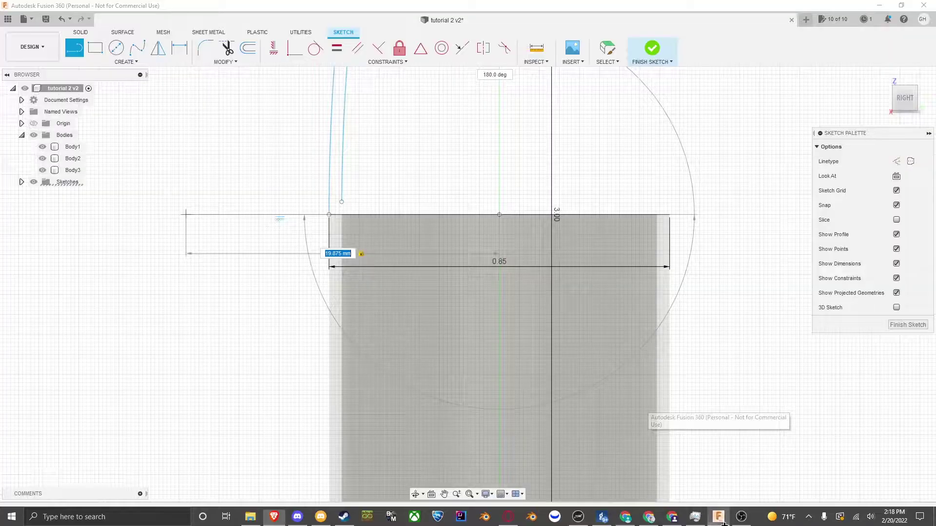
{"action": "type", "text": "9"}
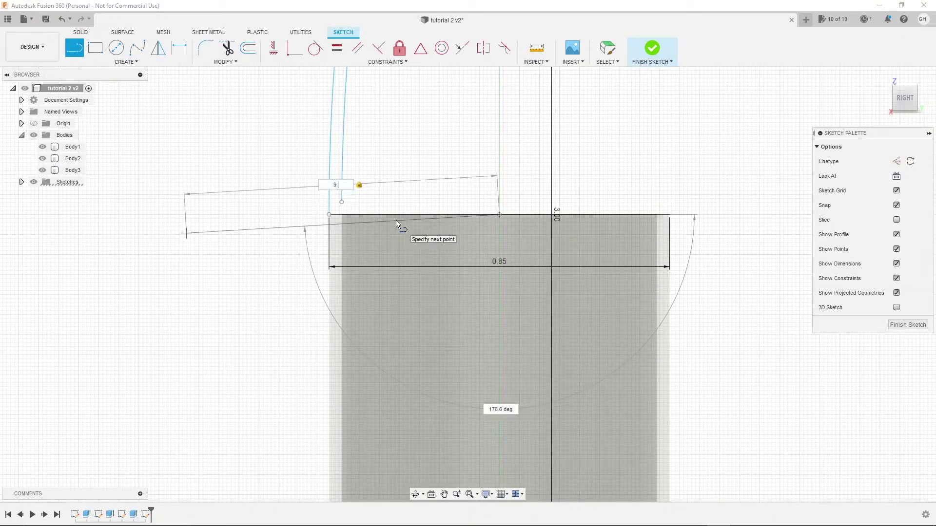
{"action": "type", "text": ".875mm"}
{"action": "left_click", "coordinate": [392, 218]}
- Draw a vertical line 1 cm long straight down from the horizontal line's outer end, just inside the tube wall
{"action": "scroll", "coordinate": [384, 226], "scroll_direction": "up", "scroll_amount": 4}
{"action": "scroll", "coordinate": [223, 280], "scroll_direction": "up", "scroll_amount": 3}
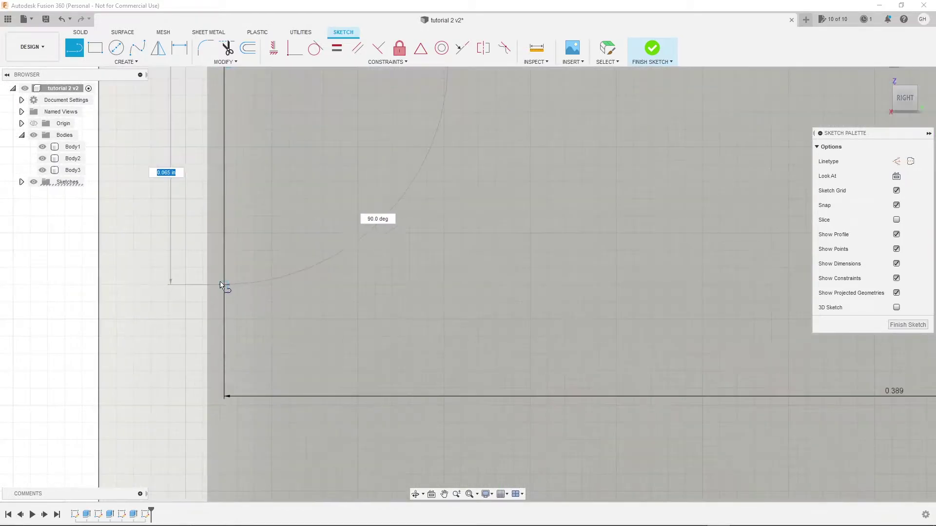
{"action": "middle_click_drag", "start_coordinate": [256, 197], "coordinate": [279, 382]}
{"action": "scroll", "coordinate": [258, 360], "scroll_direction": "up", "scroll_amount": 3}
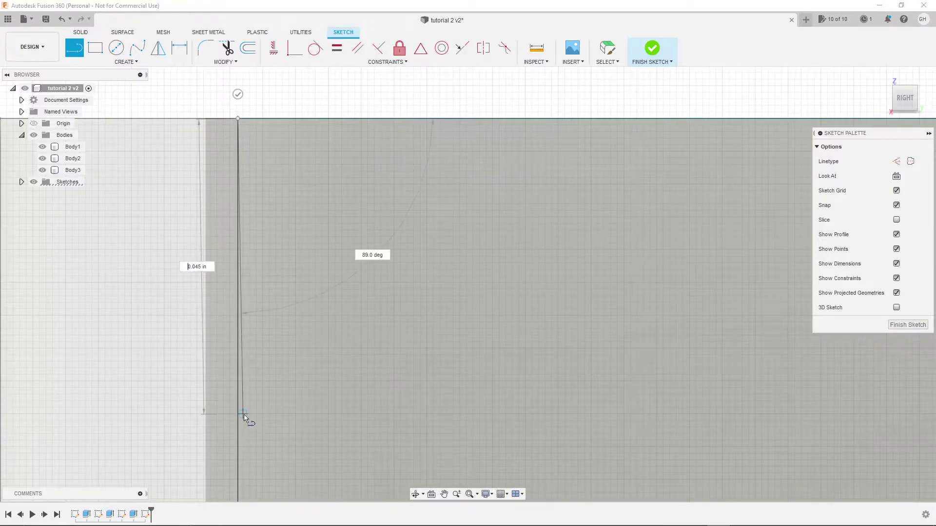
{"action": "scroll", "coordinate": [244, 418], "scroll_direction": "down", "scroll_amount": 5}
{"action": "middle_click_drag", "start_coordinate": [255, 443], "coordinate": [243, 219]}
{"action": "scroll", "coordinate": [243, 219], "scroll_direction": "down", "scroll_amount": 4}
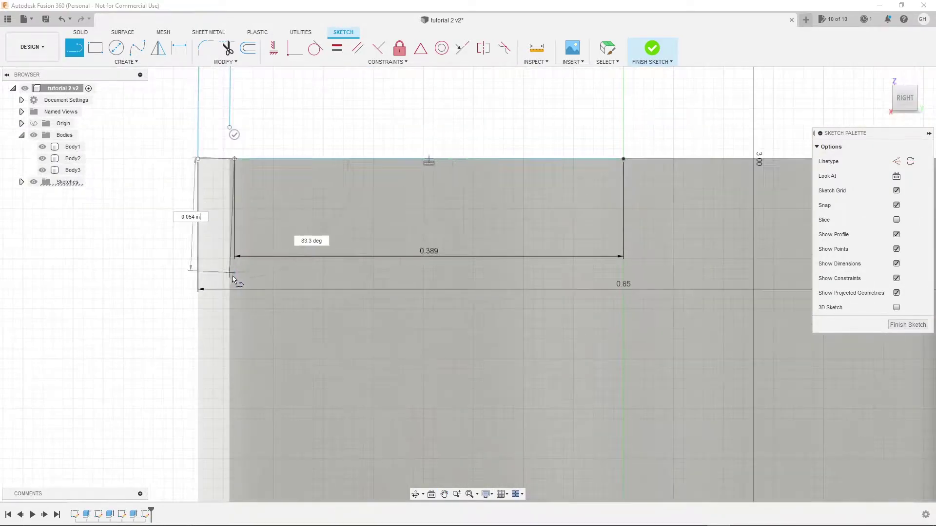
{"action": "key", "text": "Tab"}
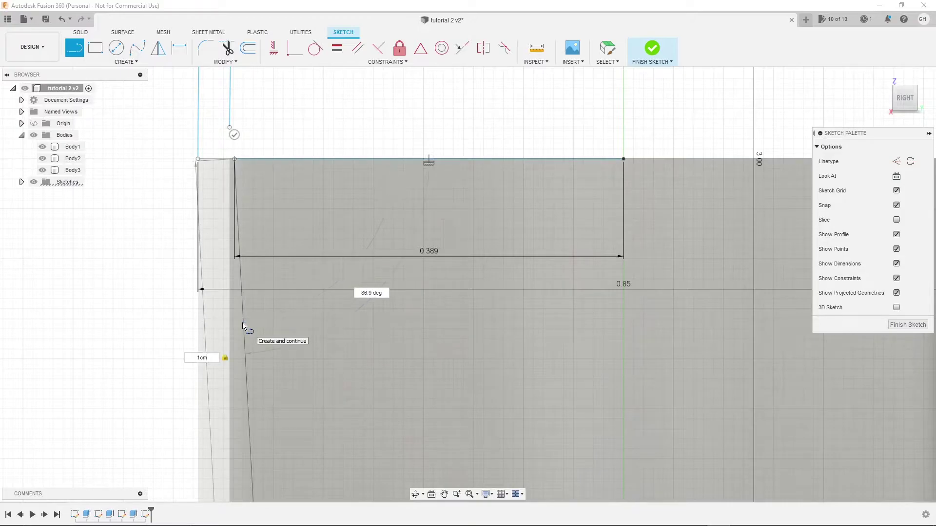
{"action": "left_click", "coordinate": [241, 326]}
- Continue with a 0.8 mm horizontal line inward and a vertical line back up to the tube's top edge, closing the insert profile
{"action": "scroll", "coordinate": [271, 307], "scroll_direction": "up", "scroll_amount": 3}
{"action": "scroll", "coordinate": [272, 308], "scroll_direction": "down", "scroll_amount": 4}
{"action": "middle_click_drag", "start_coordinate": [274, 346], "coordinate": [276, 158]}
{"action": "scroll", "coordinate": [266, 158], "scroll_direction": "down", "scroll_amount": 2}
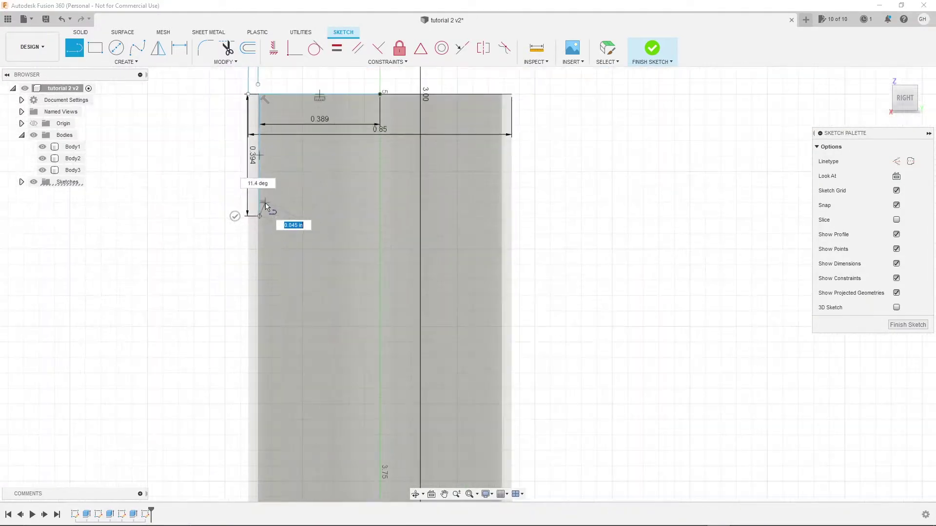
{"action": "scroll", "coordinate": [266, 212], "scroll_direction": "up", "scroll_amount": 4}
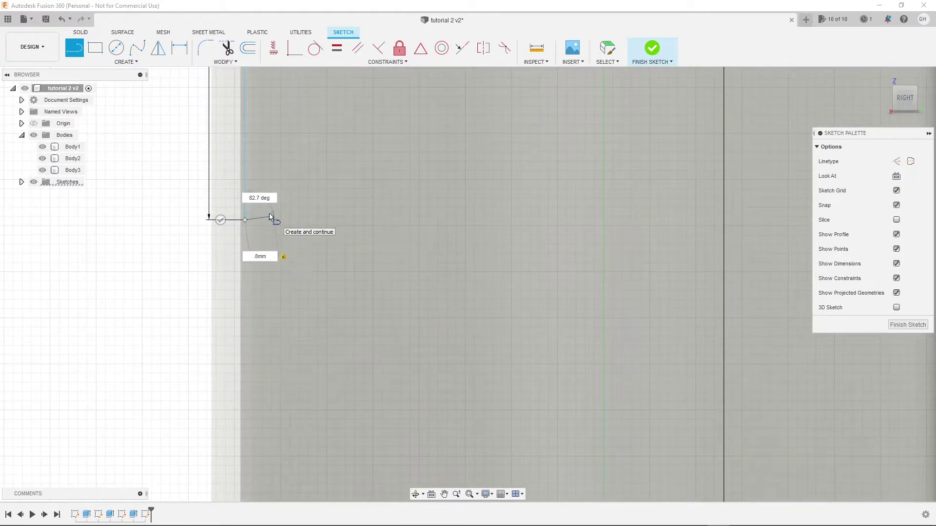
{"action": "scroll", "coordinate": [271, 229], "scroll_direction": "down", "scroll_amount": 5}
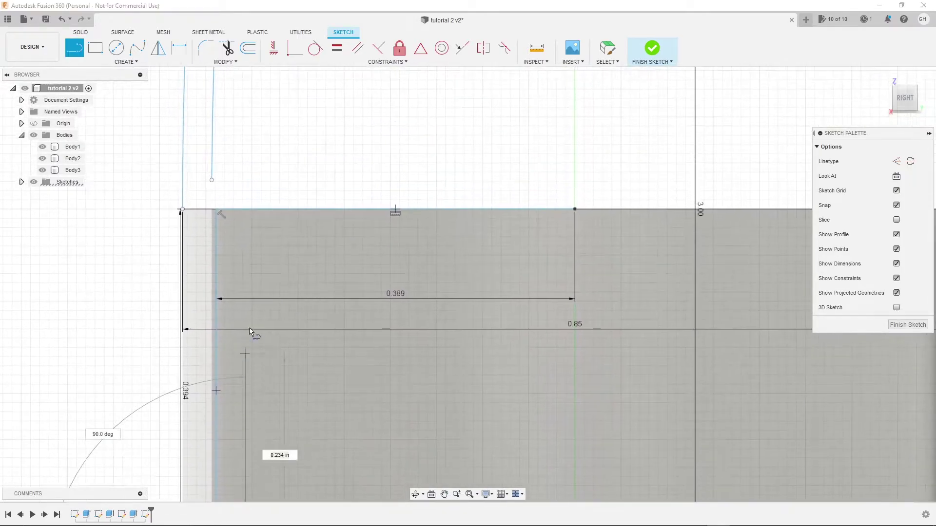
{"action": "scroll", "coordinate": [251, 346], "scroll_direction": "down", "scroll_amount": 4}
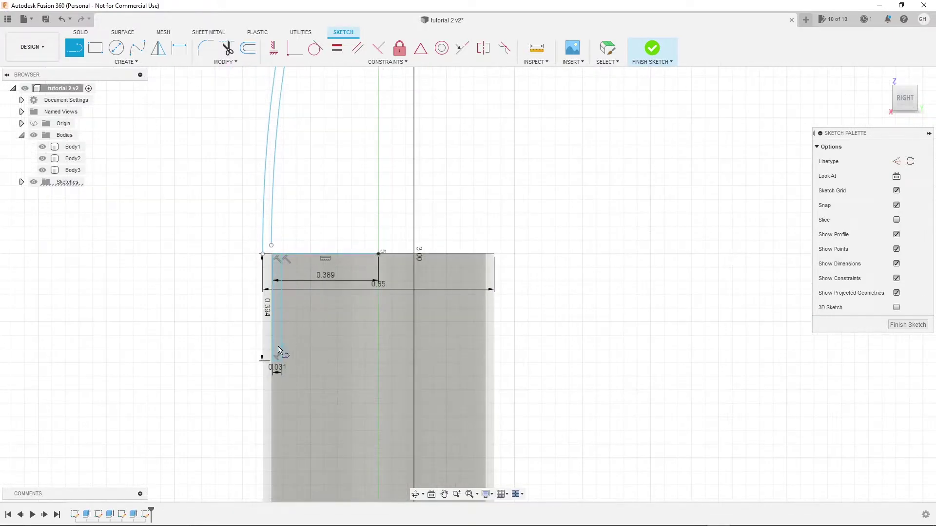
- Connect the outer curve's lower end to the insert's top corner, and draw a short horizontal line inward from the inner curve's lower end
{"action": "scroll", "coordinate": [266, 251], "scroll_direction": "up", "scroll_amount": 5}
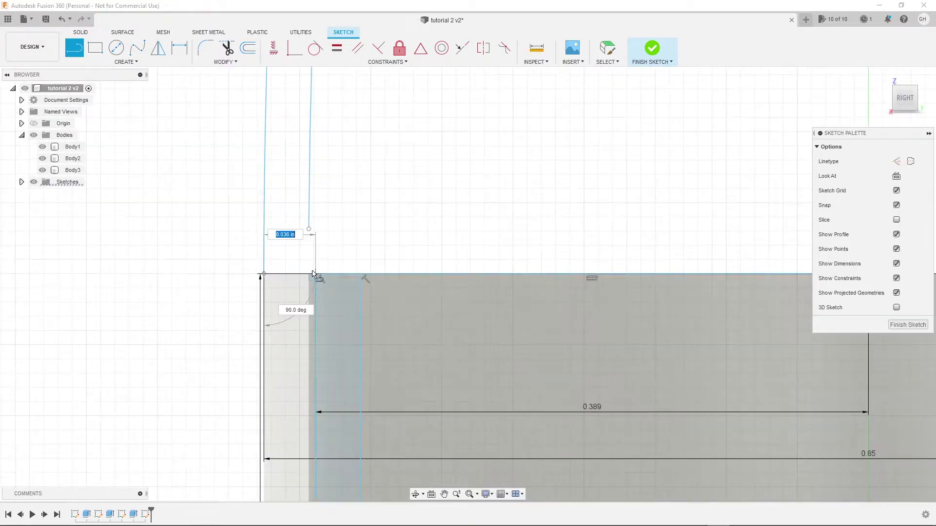
{"action": "left_click_drag", "start_coordinate": [309, 229], "coordinate": [417, 229]}
{"action": "key", "text": "Tab"}
{"action": "type", "text": "90"}
{"action": "key", "text": "Escape"}
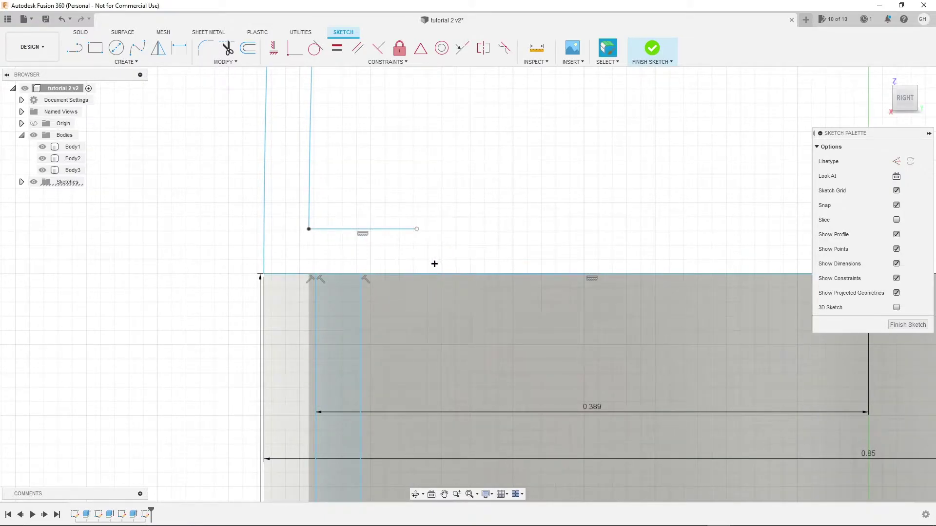
- Extend the insert's inner side vertically past the short horizontal line, and delete the 9.875 mm line along the tube's top edge
{"action": "scroll", "coordinate": [362, 254], "scroll_direction": "up", "scroll_amount": 5}
{"action": "left_click", "coordinate": [74, 47]}
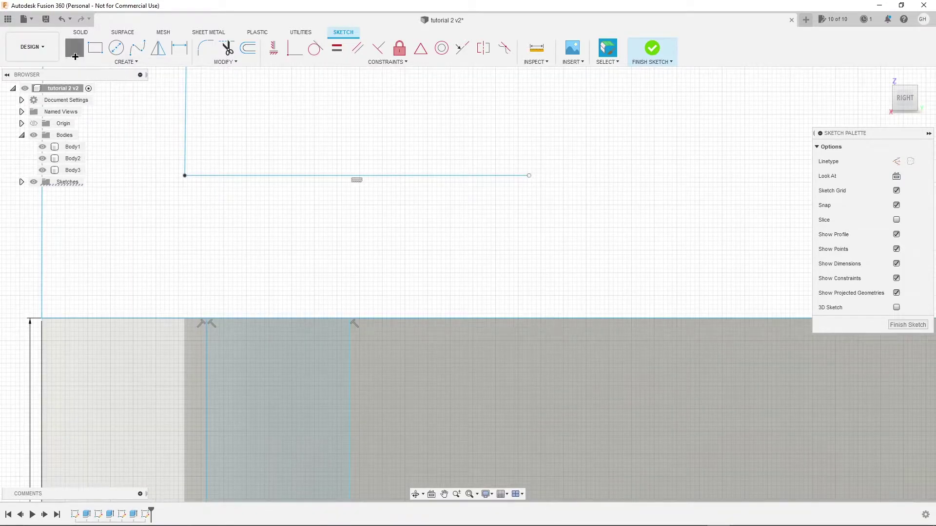
{"action": "scroll", "coordinate": [347, 307], "scroll_direction": "down", "scroll_amount": 4}
{"action": "left_click_drag", "start_coordinate": [347, 229], "coordinate": [345, 206]}
{"action": "key", "text": "Escape"}
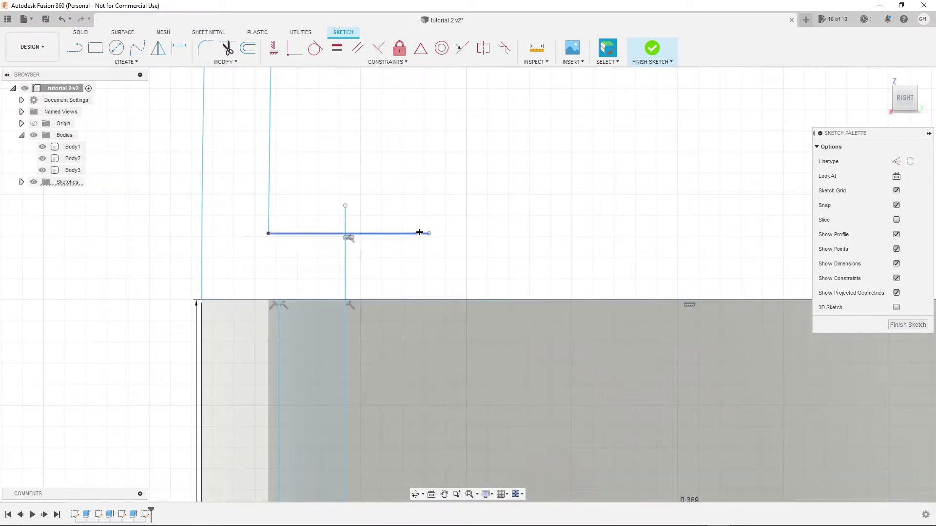
{"action": "scroll", "coordinate": [425, 232], "scroll_direction": "down", "scroll_amount": 5}
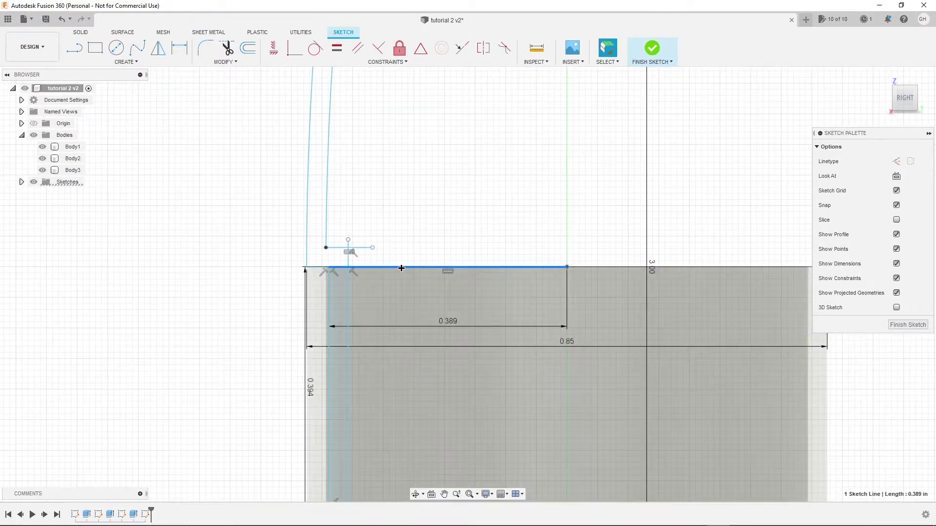
{"action": "scroll", "coordinate": [350, 295], "scroll_direction": "up", "scroll_amount": 4}
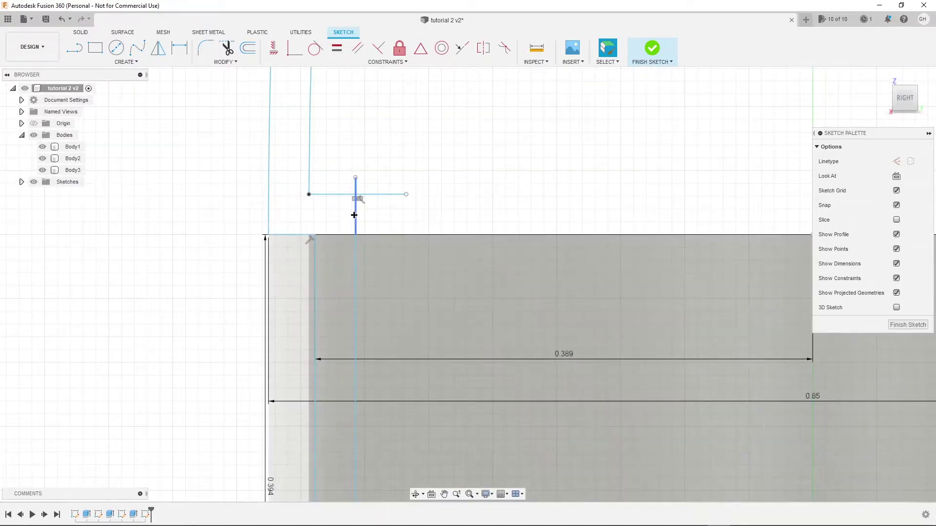
- Close the cap's tip with a horizontal line from the inner curve to the centre axis and a vertical line to the apex, then finish the sketch
{"action": "middle_click_drag", "start_coordinate": [356, 215], "coordinate": [260, 485]}
{"action": "scroll", "coordinate": [261, 484], "scroll_direction": "down", "scroll_amount": 4}
{"action": "scroll", "coordinate": [429, 244], "scroll_direction": "down", "scroll_amount": 3}
{"action": "middle_click_drag", "start_coordinate": [429, 245], "coordinate": [413, 383]}
{"action": "scroll", "coordinate": [422, 202], "scroll_direction": "up", "scroll_amount": 4}
{"action": "scroll", "coordinate": [387, 140], "scroll_direction": "up", "scroll_amount": 3}
{"action": "scroll", "coordinate": [332, 359], "scroll_direction": "up", "scroll_amount": 4}
{"action": "key", "text": "l"}
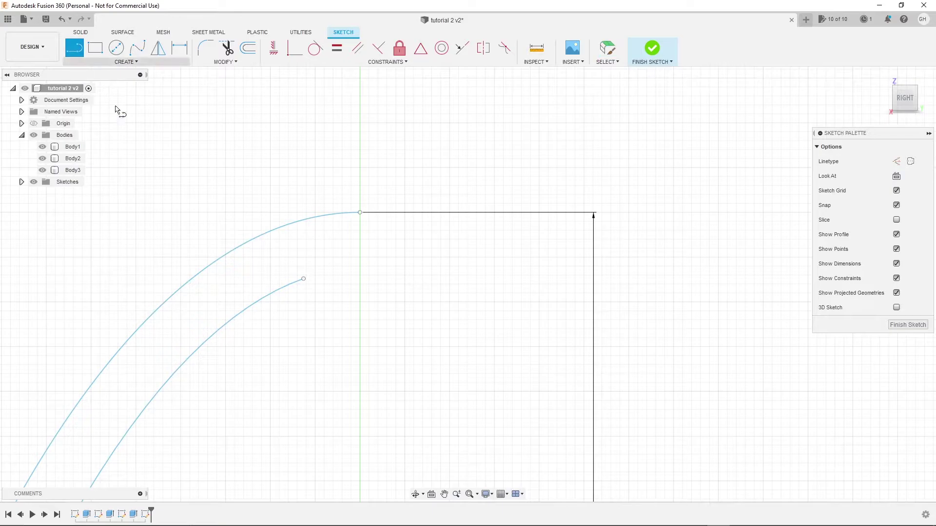
{"action": "left_click", "coordinate": [360, 278]}
{"action": "left_click", "coordinate": [360, 213]}
{"action": "scroll", "coordinate": [428, 257], "scroll_direction": "down", "scroll_amount": 6}
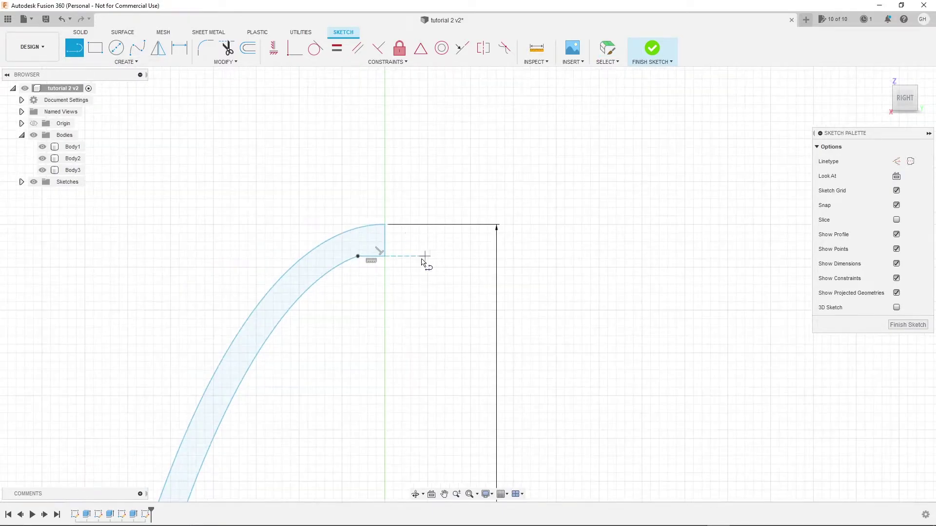
{"action": "left_click", "coordinate": [646, 49]}
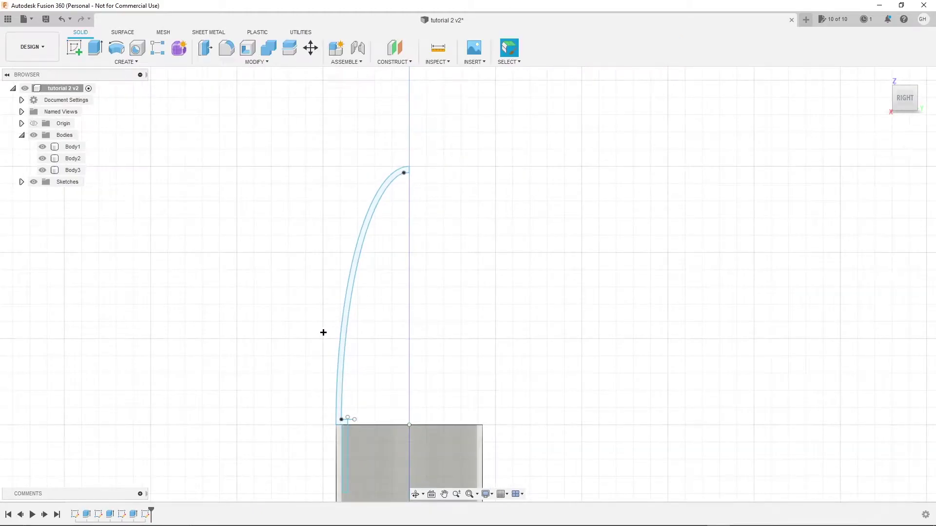
- Set up a Revolve of the cap and insert profile around the vertical line at the apex, with the operation New Body
{"action": "left_click", "coordinate": [116, 48]}
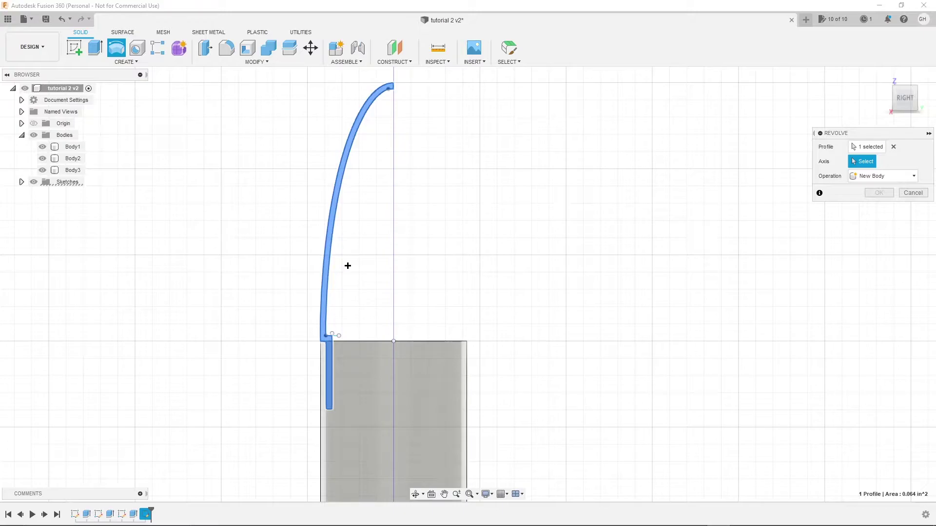
{"action": "scroll", "coordinate": [411, 151], "scroll_direction": "up", "scroll_amount": 10}
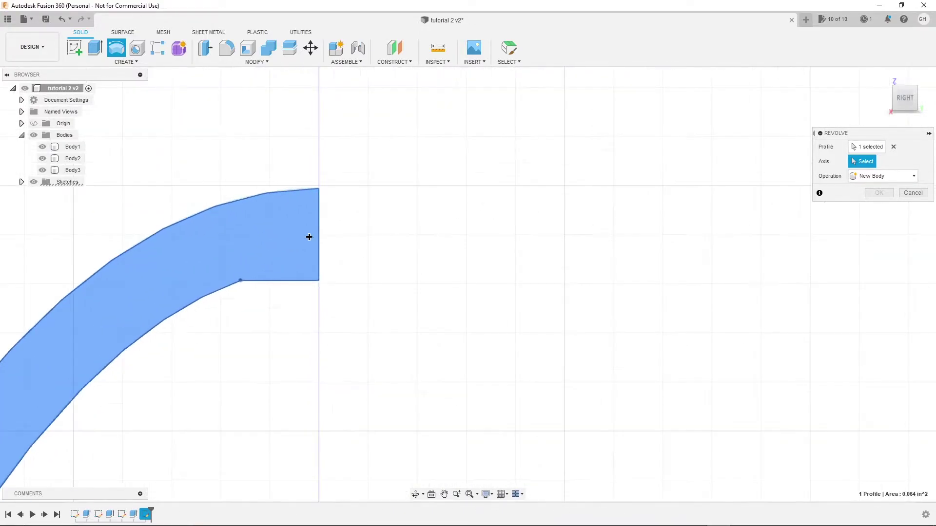
{"action": "left_click", "coordinate": [321, 238]}
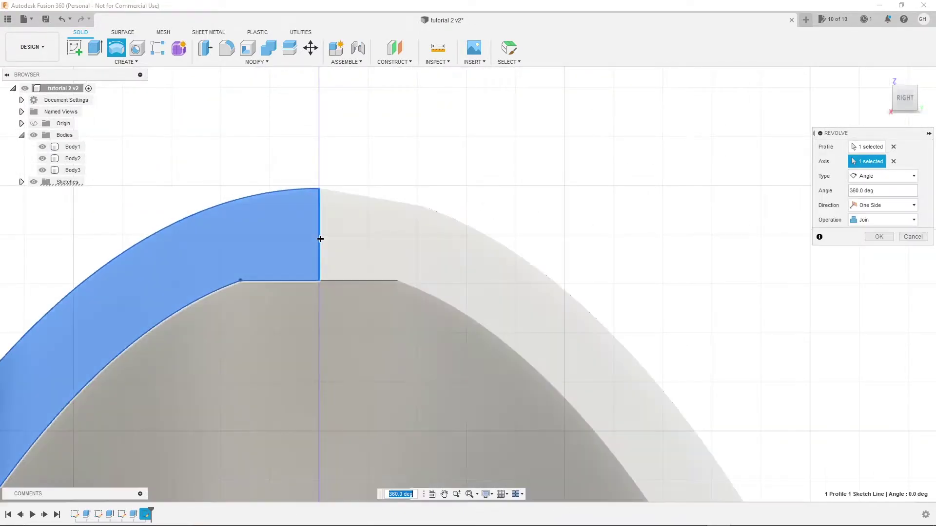
{"action": "scroll", "coordinate": [359, 317], "scroll_direction": "down", "scroll_amount": 6}
{"action": "middle_click_drag", "start_coordinate": [381, 391], "coordinate": [335, 131]}
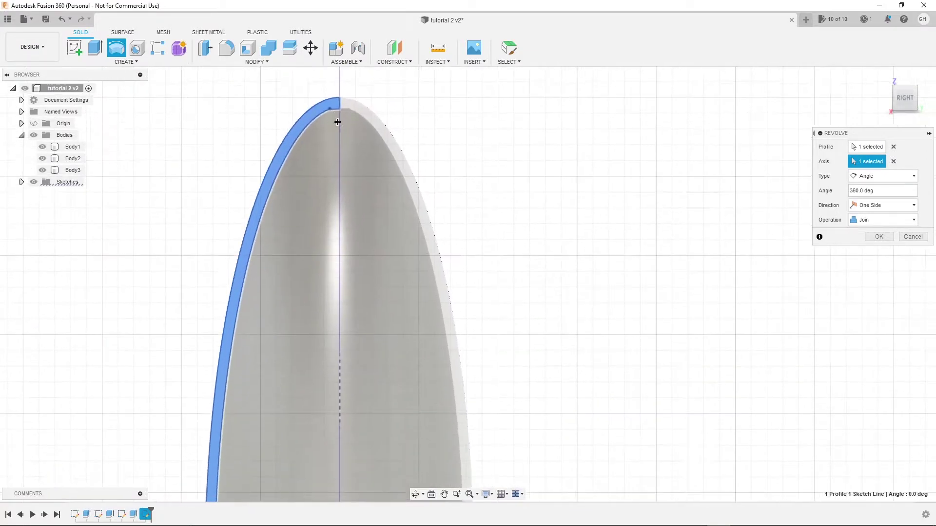
{"action": "scroll", "coordinate": [347, 219], "scroll_direction": "down", "scroll_amount": 3}
{"action": "middle_click_drag", "start_coordinate": [367, 386], "coordinate": [358, 242]}
{"action": "scroll", "coordinate": [351, 233], "scroll_direction": "up", "scroll_amount": 3}
{"action": "scroll", "coordinate": [358, 242], "scroll_direction": "up", "scroll_amount": 3}
{"action": "left_click", "coordinate": [881, 219]}
{"action": "left_click", "coordinate": [872, 265]}
{"action": "middle_click_drag", "start_coordinate": [247, 292], "coordinate": [226, 279], "text": "shift"}
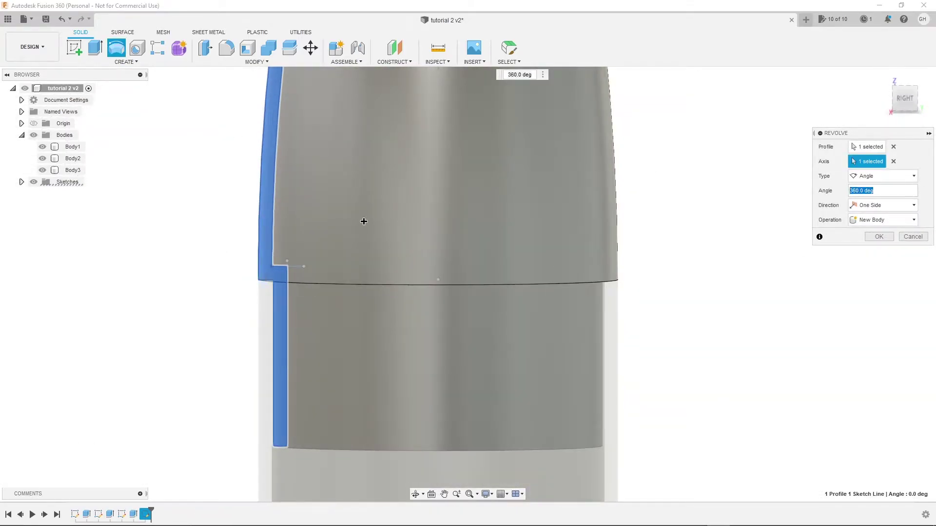
- Set the revolve angle to 180 degrees and examine the cap's cross-section where its insert fits inside the tube
{"action": "type", "text": "180"}
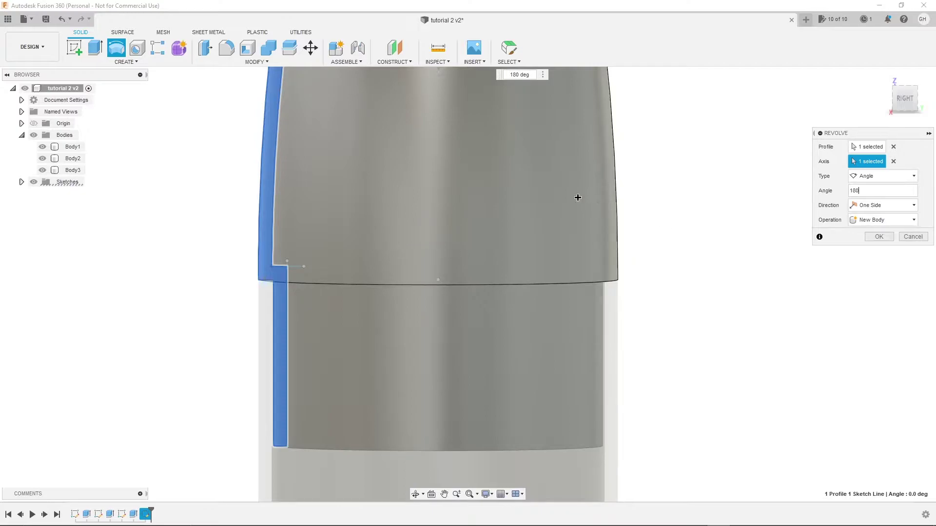
{"action": "middle_click_drag", "start_coordinate": [364, 209], "coordinate": [426, 236], "text": "shift"}
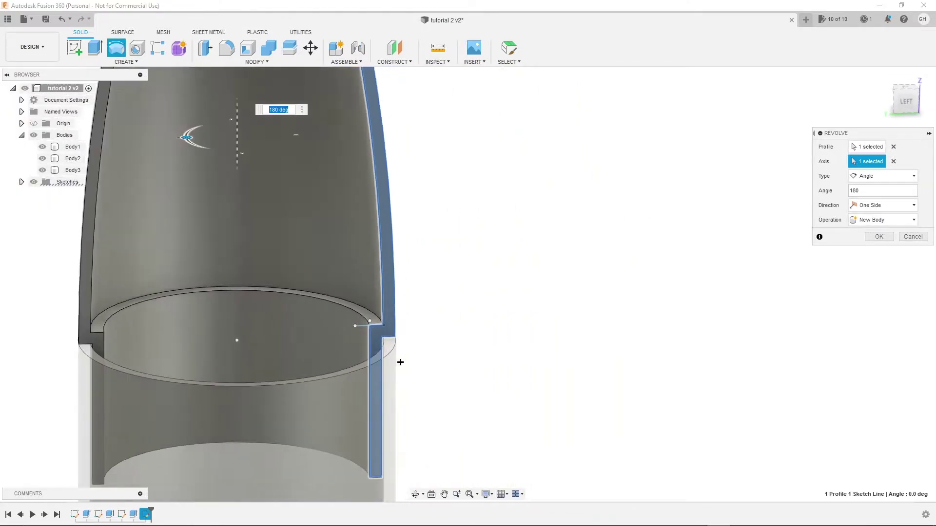
{"action": "scroll", "coordinate": [399, 363], "scroll_direction": "up", "scroll_amount": 5}
{"action": "middle_click_drag", "start_coordinate": [369, 330], "coordinate": [310, 286], "text": "shift"}
{"action": "middle_click_drag", "start_coordinate": [231, 258], "coordinate": [513, 278]}
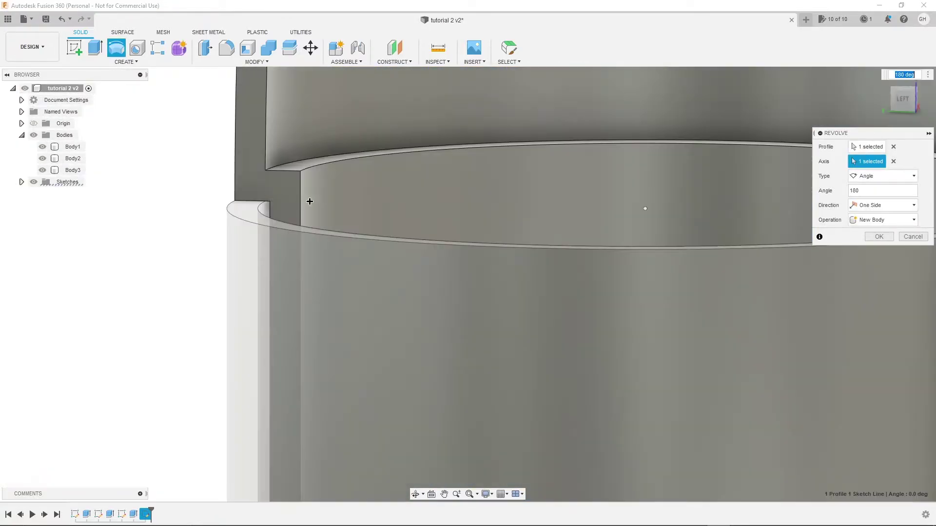
{"action": "scroll", "coordinate": [414, 207], "scroll_direction": "down", "scroll_amount": 5}
{"action": "middle_click_drag", "start_coordinate": [433, 184], "coordinate": [348, 383], "text": "shift"}
{"action": "middle_click_drag", "start_coordinate": [404, 189], "coordinate": [437, 166], "text": "shift"}
{"action": "scroll", "coordinate": [343, 152], "scroll_direction": "up", "scroll_amount": 4}
{"action": "scroll", "coordinate": [405, 190], "scroll_direction": "down", "scroll_amount": 4}
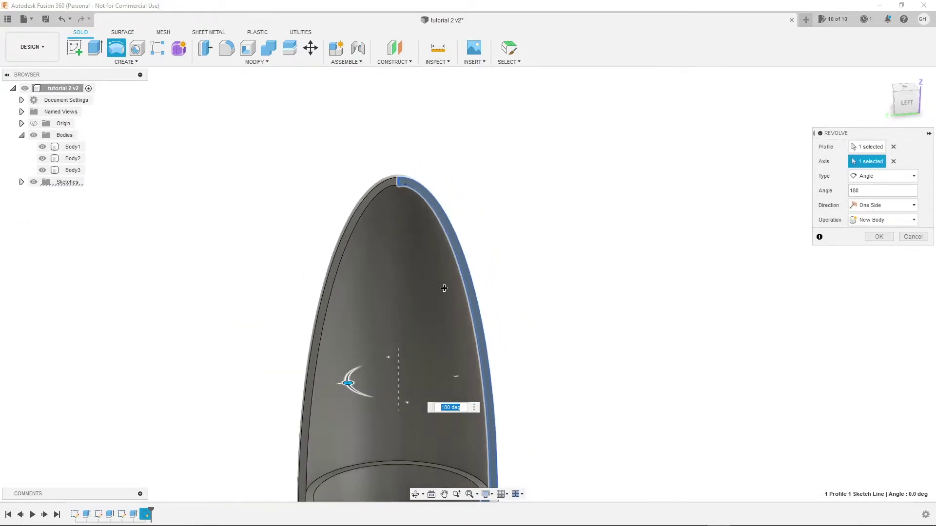
- Set the revolve angle to 360 degrees and create the full cap body
{"action": "scroll", "coordinate": [444, 285], "scroll_direction": "down", "scroll_amount": 3}
{"action": "middle_click_drag", "start_coordinate": [444, 286], "coordinate": [346, 339], "text": "shift"}
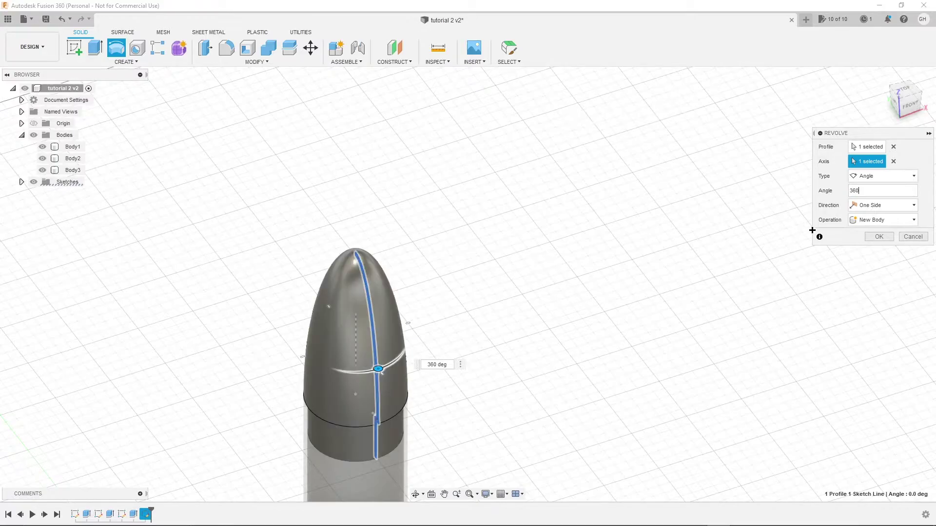
{"action": "left_click", "coordinate": [874, 237]}
- Examine the assembled model from several sides, from the cap's joint with the tube down to the open base
{"action": "scroll", "coordinate": [532, 312], "scroll_direction": "down", "scroll_amount": 4}
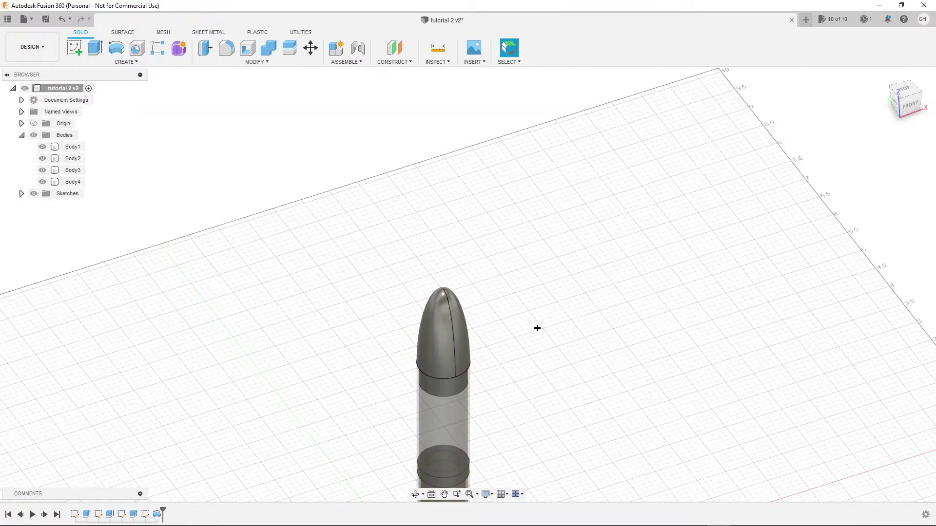
{"action": "middle_click_drag", "start_coordinate": [446, 297], "coordinate": [512, 255], "text": "shift"}
{"action": "middle_click_drag", "start_coordinate": [427, 348], "coordinate": [394, 164]}
{"action": "scroll", "coordinate": [403, 251], "scroll_direction": "down", "scroll_amount": 3}
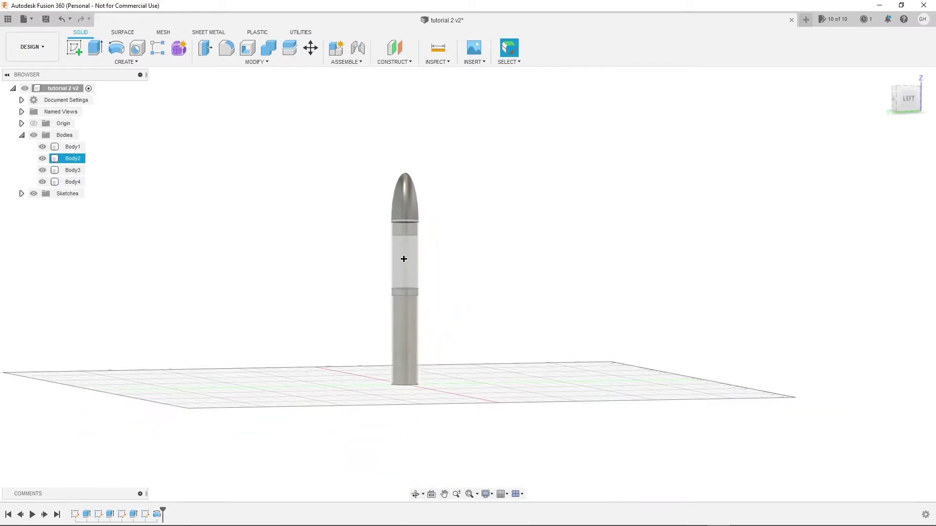
{"action": "scroll", "coordinate": [412, 247], "scroll_direction": "up", "scroll_amount": 3}
{"action": "scroll", "coordinate": [413, 232], "scroll_direction": "up", "scroll_amount": 4}
{"action": "middle_click_drag", "start_coordinate": [420, 221], "coordinate": [392, 199], "text": "shift"}
{"action": "mouse_move", "coordinate": [542, 223]}
{"action": "middle_mouse_down", "text": "shift"}
{"action": "mouse_move", "coordinate": [509, 234]}
{"action": "mouse_move", "coordinate": [539, 221]}
{"action": "middle_mouse_up", "text": "shift"}
{"action": "scroll", "coordinate": [564, 256], "scroll_direction": "down", "scroll_amount": 5}
{"action": "middle_click_drag", "start_coordinate": [585, 315], "coordinate": [442, 182]}
{"action": "scroll", "coordinate": [366, 264], "scroll_direction": "down", "scroll_amount": 3}
{"action": "scroll", "coordinate": [366, 264], "scroll_direction": "up", "scroll_amount": 2}
{"action": "scroll", "coordinate": [357, 280], "scroll_direction": "up", "scroll_amount": 4}
{"action": "middle_click_drag", "start_coordinate": [352, 268], "coordinate": [514, 67]}
{"action": "middle_click_drag", "start_coordinate": [445, 151], "coordinate": [396, 259], "text": "shift"}
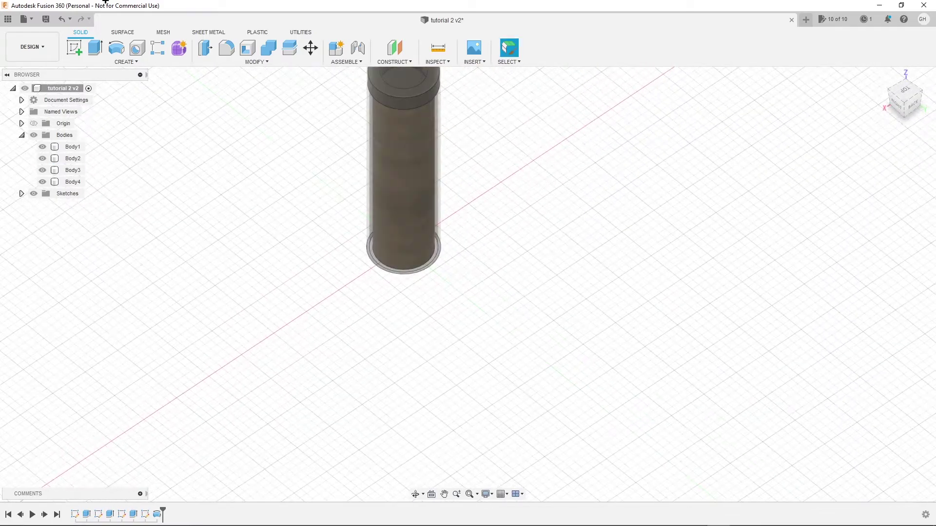
- Start a new sketch on the vertical XZ origin plane through the tube's axis
{"action": "left_click", "coordinate": [74, 47]}
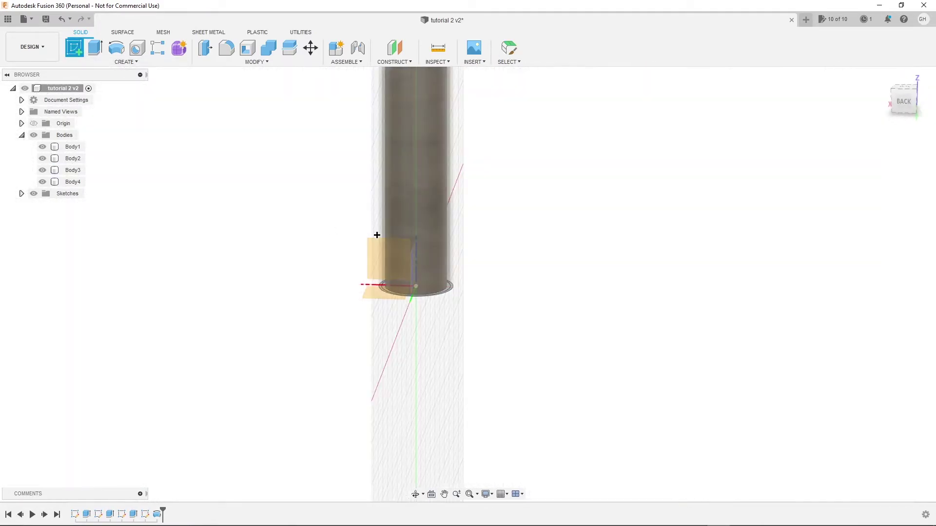
{"action": "left_click", "coordinate": [372, 242]}
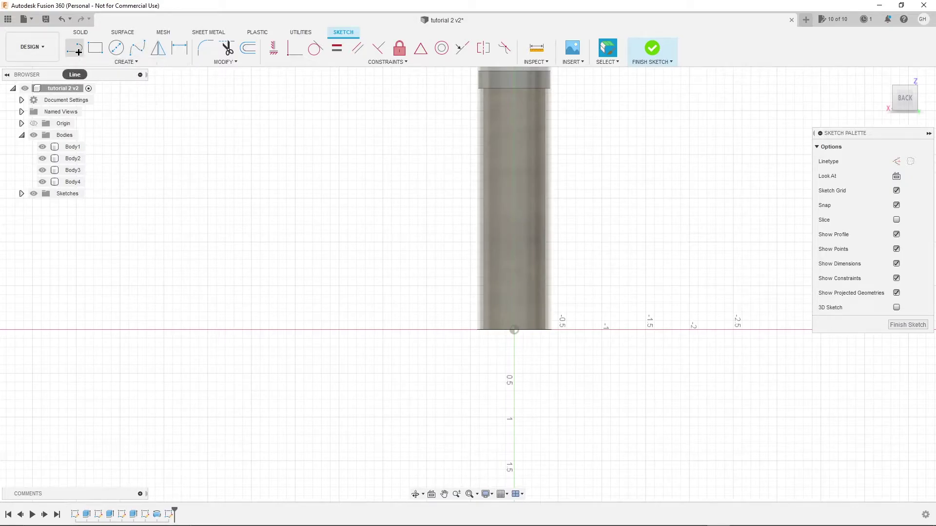
{"action": "middle_click_drag", "start_coordinate": [481, 146], "coordinate": [506, 218]}
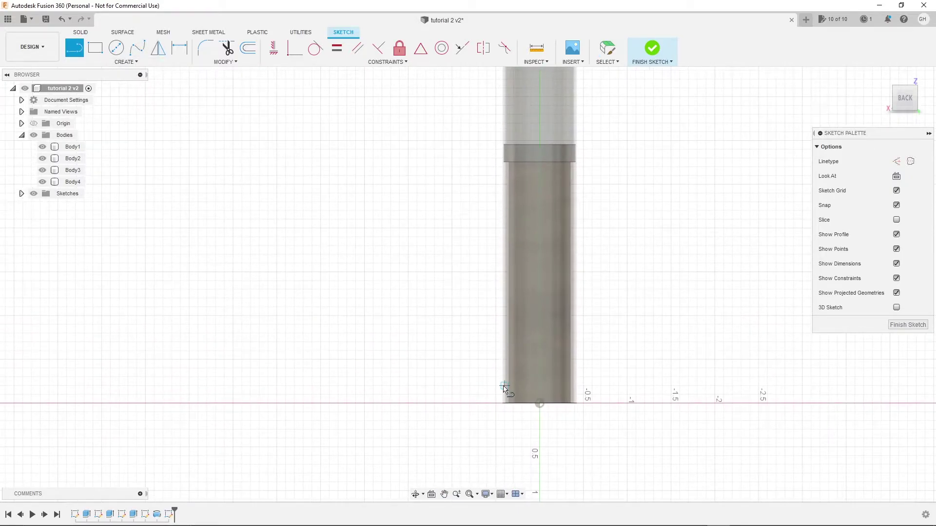
{"action": "scroll", "coordinate": [508, 181], "scroll_direction": "up", "scroll_amount": 10}
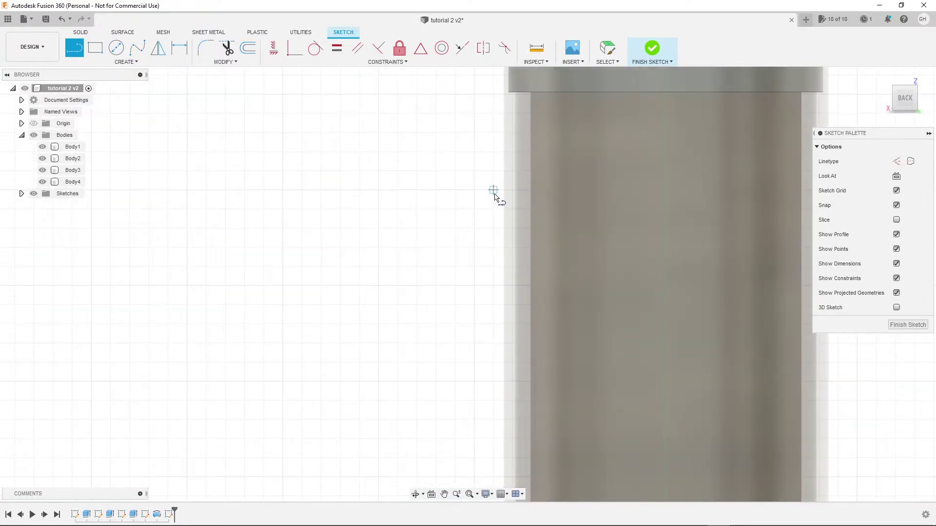
{"action": "scroll", "coordinate": [511, 171], "scroll_direction": "down", "scroll_amount": 8}
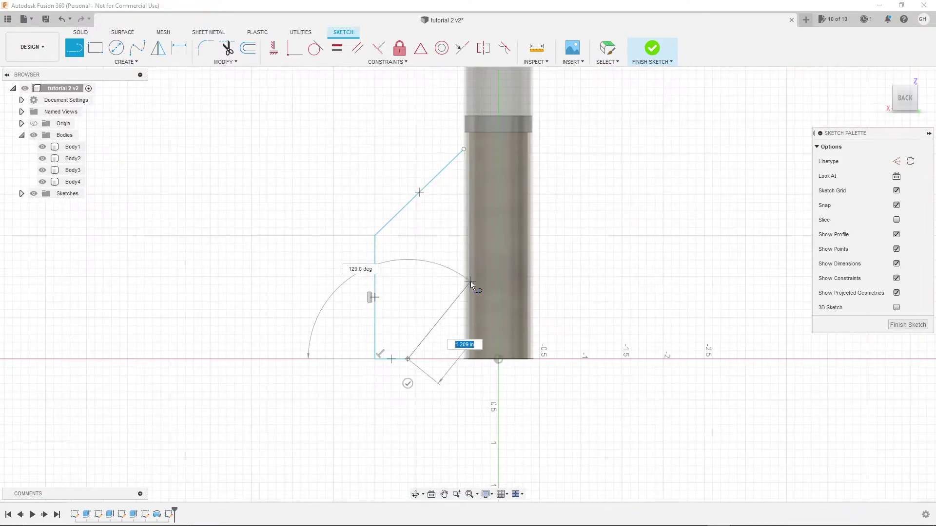
{"action": "key", "text": "Escape"}
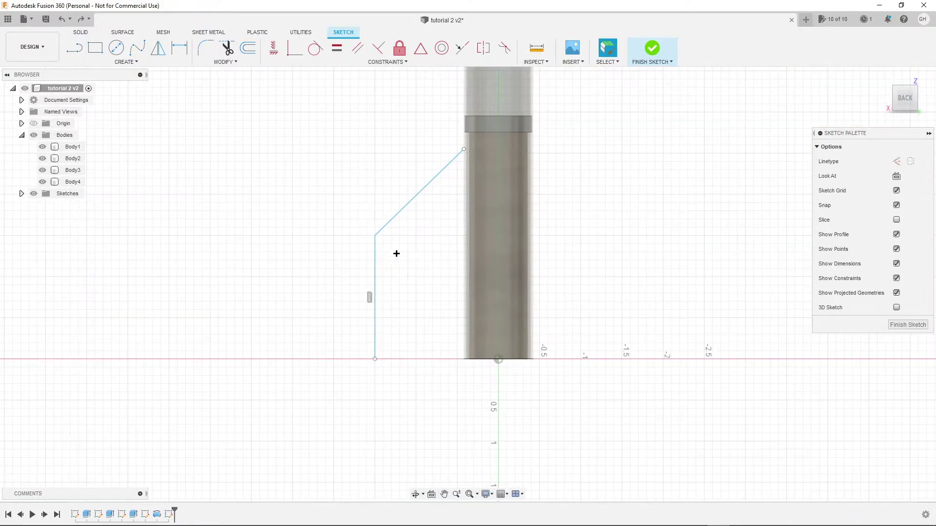
{"action": "left_click", "coordinate": [465, 186]}
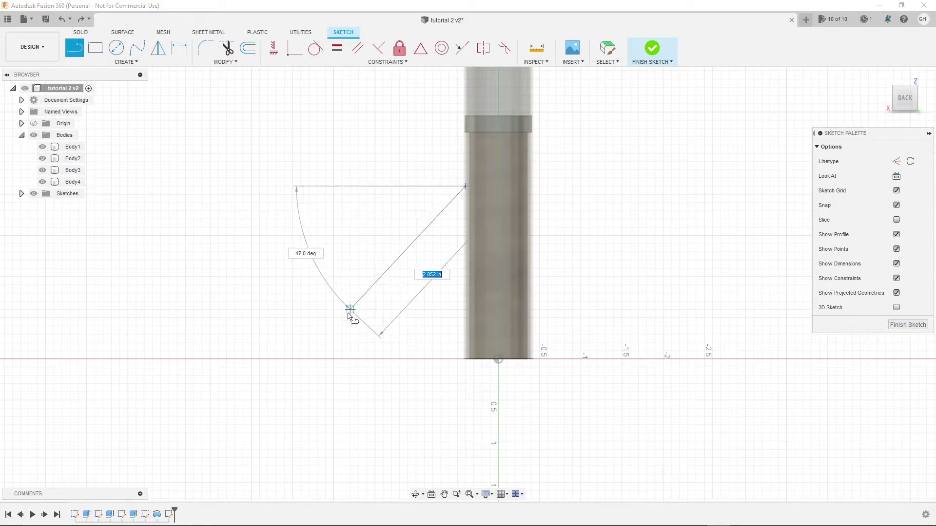
{"action": "left_click", "coordinate": [325, 360]}
{"action": "left_click", "coordinate": [399, 359]}
{"action": "key", "text": "Escape"}
{"action": "key", "text": "ctrl+z"}
{"action": "key", "text": "ctrl+z"}
- Sketch a closed fin profile against the tube's outer wall, about 2 in tall inside, 1 in outside and 1.1 in along the base
{"action": "left_click", "coordinate": [465, 194]}
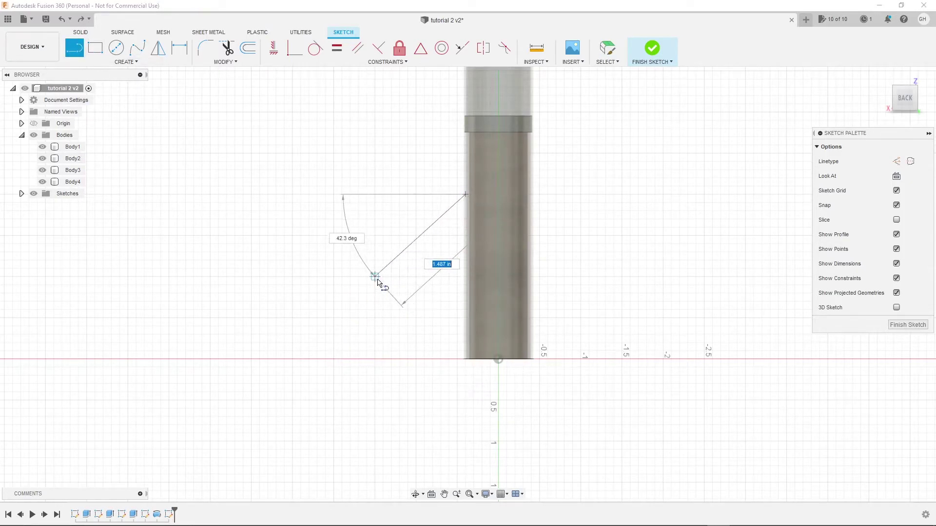
{"action": "left_click", "coordinate": [375, 276]}
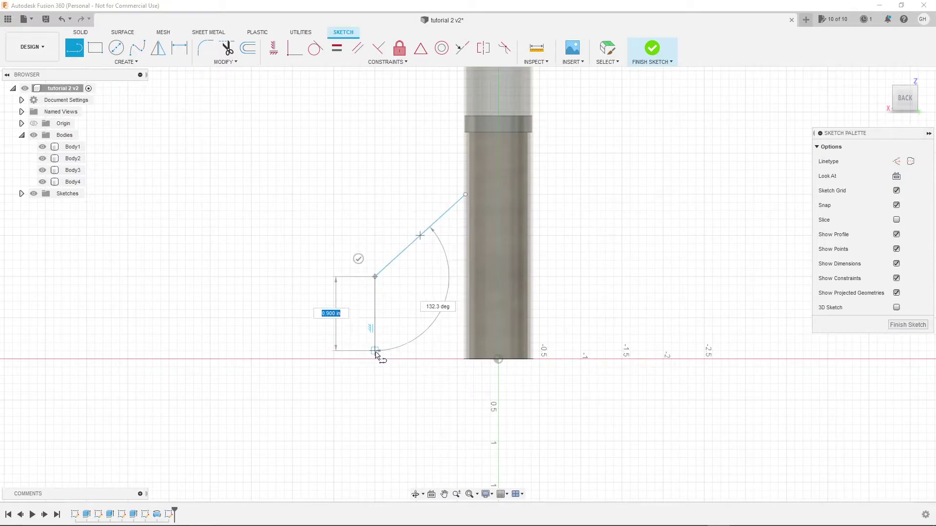
{"action": "left_click", "coordinate": [375, 362]}
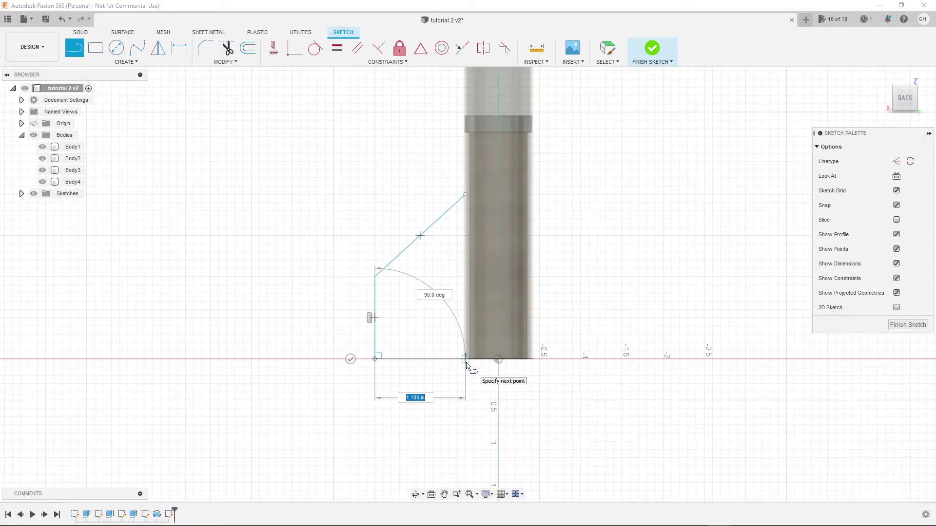
{"action": "left_click", "coordinate": [465, 361]}
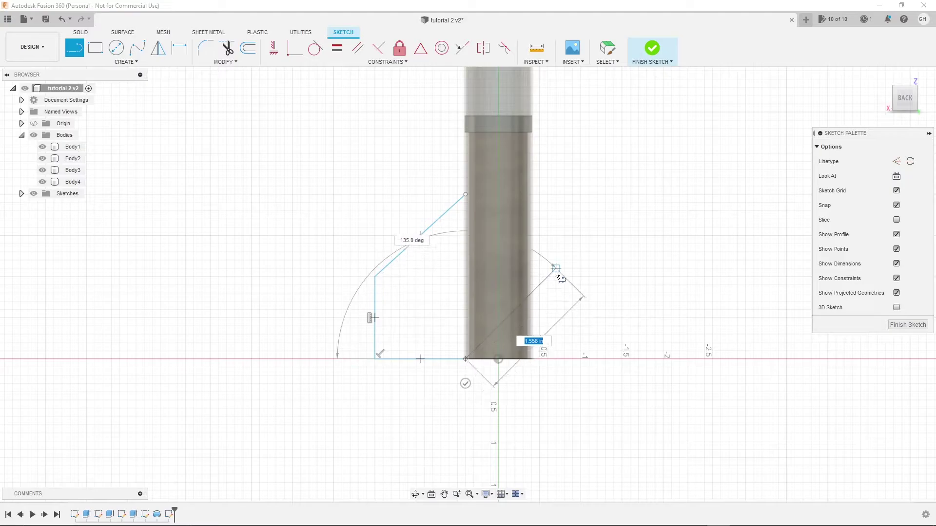
{"action": "left_click", "coordinate": [465, 195]}
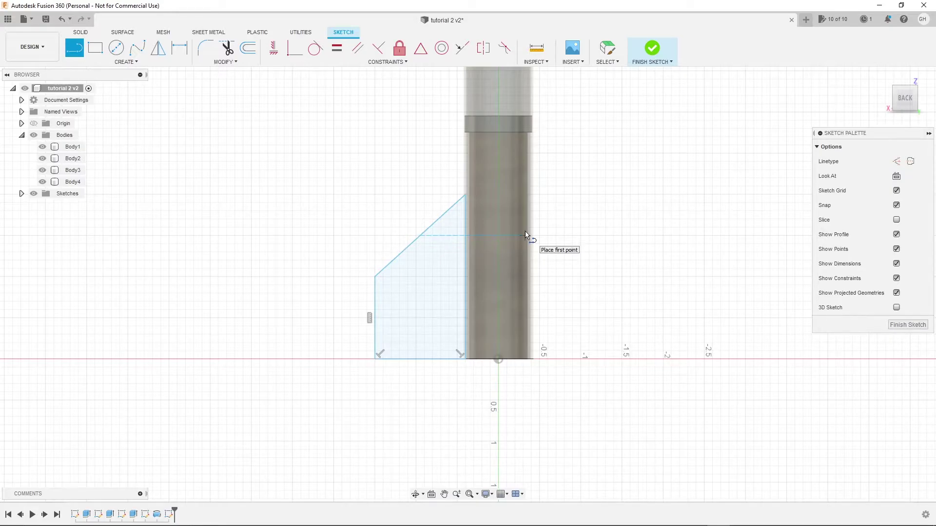
{"action": "scroll", "coordinate": [538, 229], "scroll_direction": "down", "scroll_amount": 3}
{"action": "scroll", "coordinate": [473, 216], "scroll_direction": "up", "scroll_amount": 5}
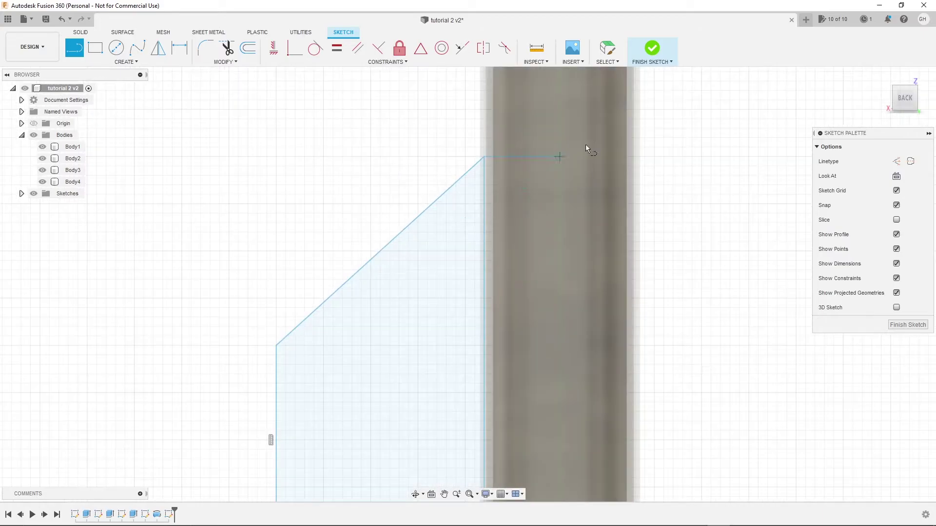
{"action": "left_click", "coordinate": [653, 49]}
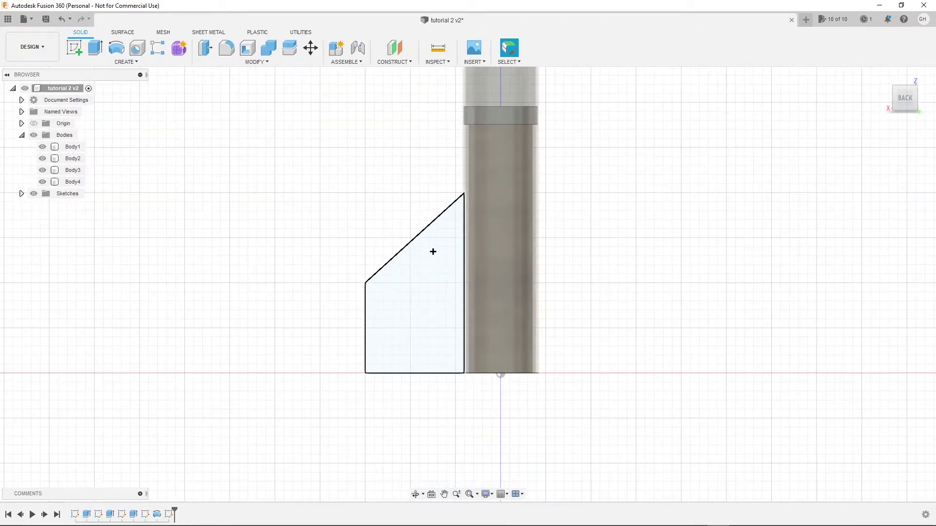
- Set up an Extrude of the fin profile about 0.40 in deep, with the operation New Body
{"action": "left_click", "coordinate": [94, 47]}
{"action": "left_click_drag", "start_coordinate": [442, 287], "coordinate": [470, 293]}
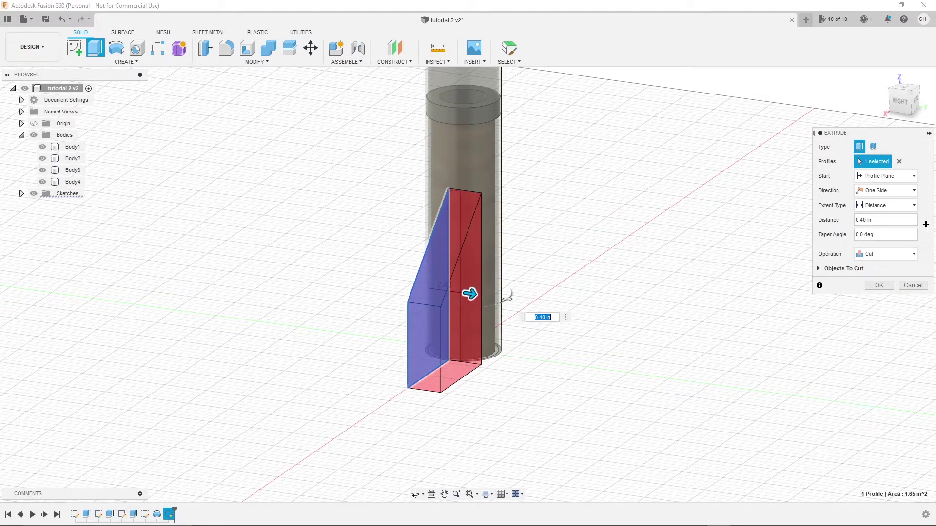
{"action": "left_click", "coordinate": [885, 254]}
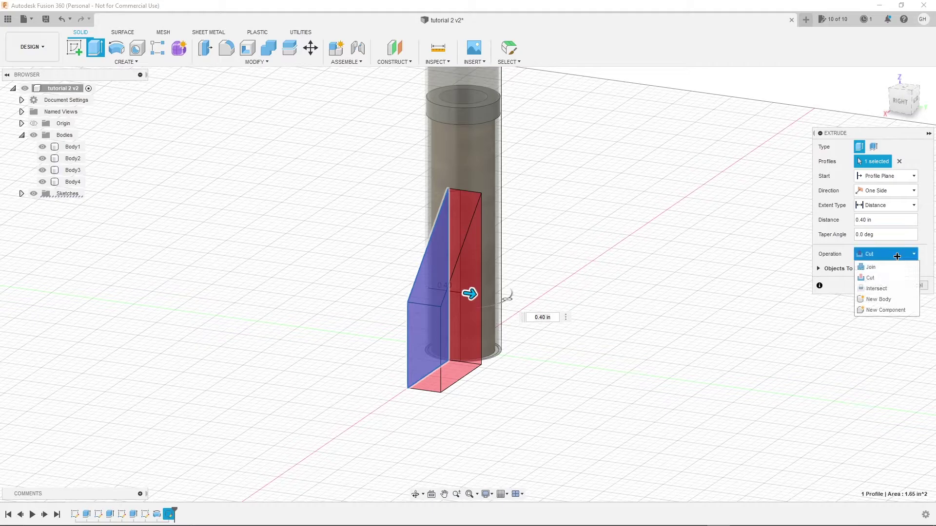
{"action": "left_click", "coordinate": [872, 300]}
{"action": "mouse_move", "coordinate": [518, 283]}
{"action": "middle_mouse_down", "text": "shift"}
{"action": "mouse_move", "coordinate": [545, 265]}
{"action": "mouse_move", "coordinate": [531, 280]}
{"action": "middle_mouse_up", "text": "shift"}
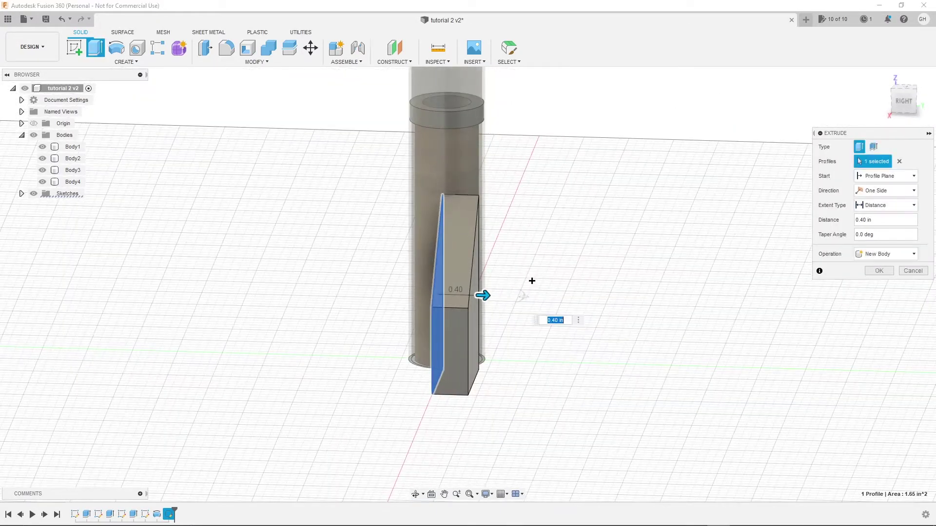
- Make the fin extrusion Symmetric, comparing the Whole Length and Half Length measurements and settling on Half Length
{"action": "left_click", "coordinate": [885, 190]}
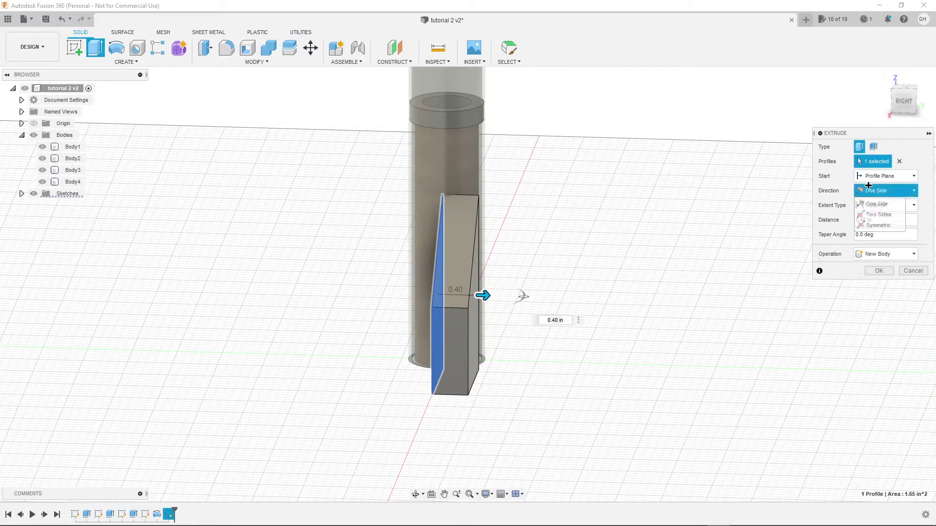
{"action": "left_click", "coordinate": [877, 225]}
{"action": "mouse_move", "coordinate": [513, 269]}
{"action": "middle_mouse_down", "text": "shift"}
{"action": "mouse_move", "coordinate": [522, 268]}
{"action": "mouse_move", "coordinate": [514, 276]}
{"action": "middle_mouse_up", "text": "shift"}
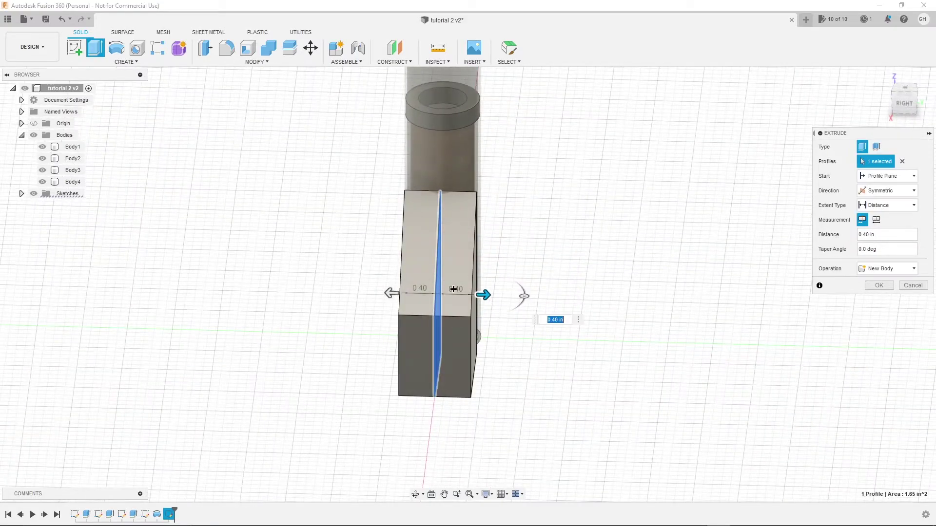
{"action": "left_click", "coordinate": [876, 219]}
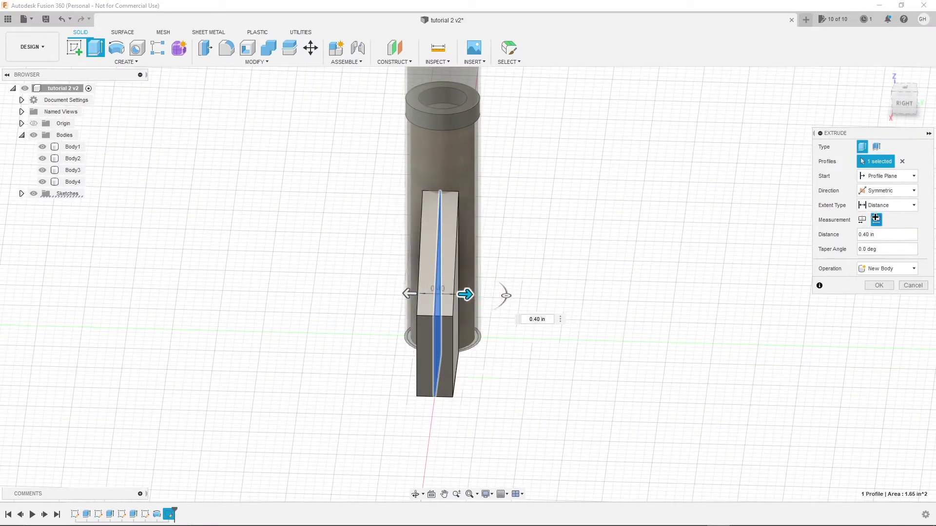
{"action": "left_click", "coordinate": [862, 220]}
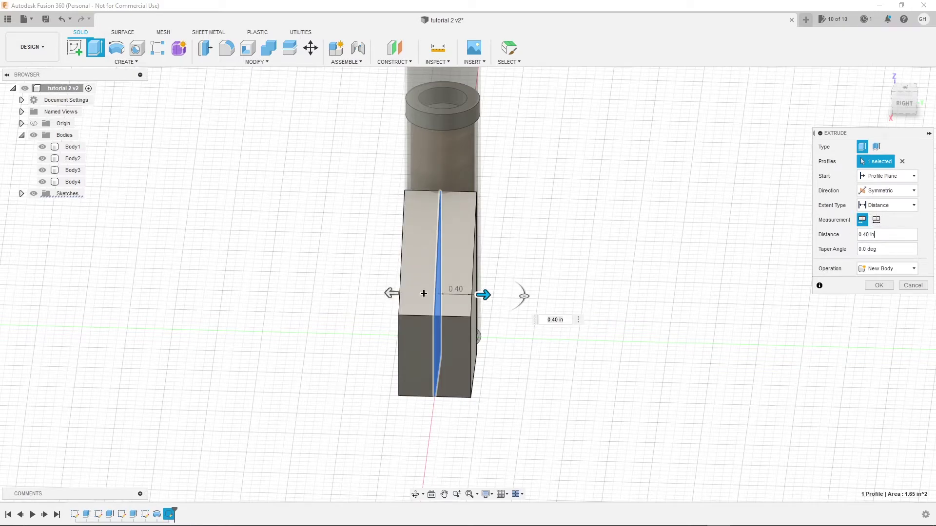
{"action": "left_click", "coordinate": [877, 219]}
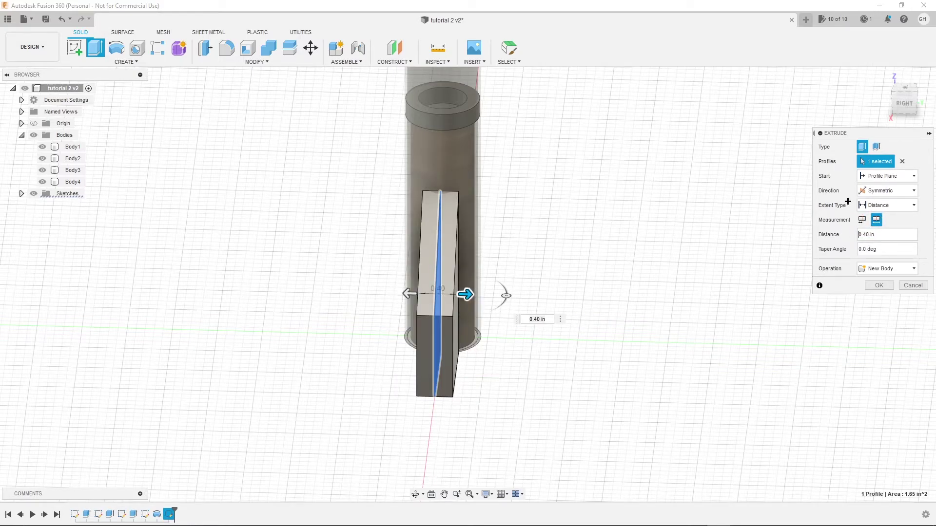
{"action": "left_click", "coordinate": [862, 222]}
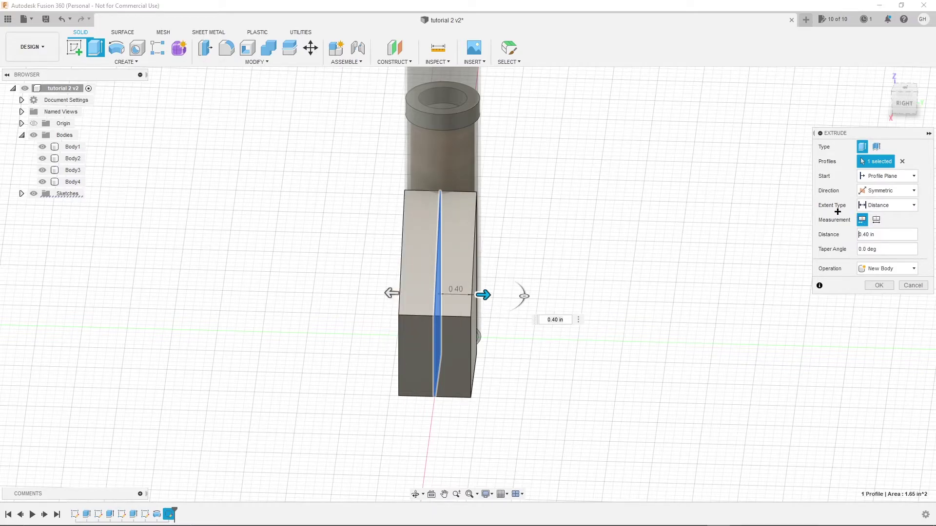
- Set the symmetric extrusion distance to 1 mm per side and create the fin body
{"action": "key", "text": "Delete"}
{"action": "key", "text": "Delete"}
{"action": "key", "text": "Delete"}
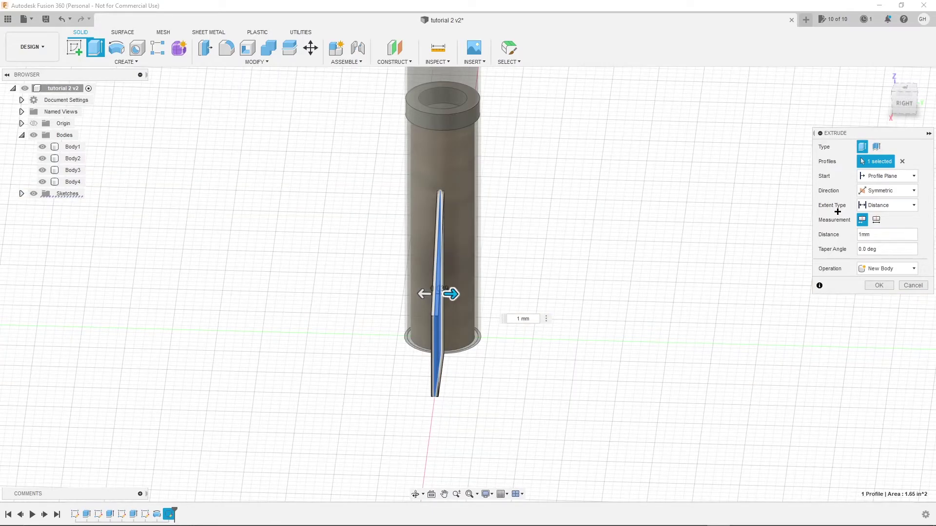
{"action": "key", "text": "Return"}
{"action": "middle_click_drag", "start_coordinate": [473, 210], "coordinate": [409, 195], "text": "shift"}
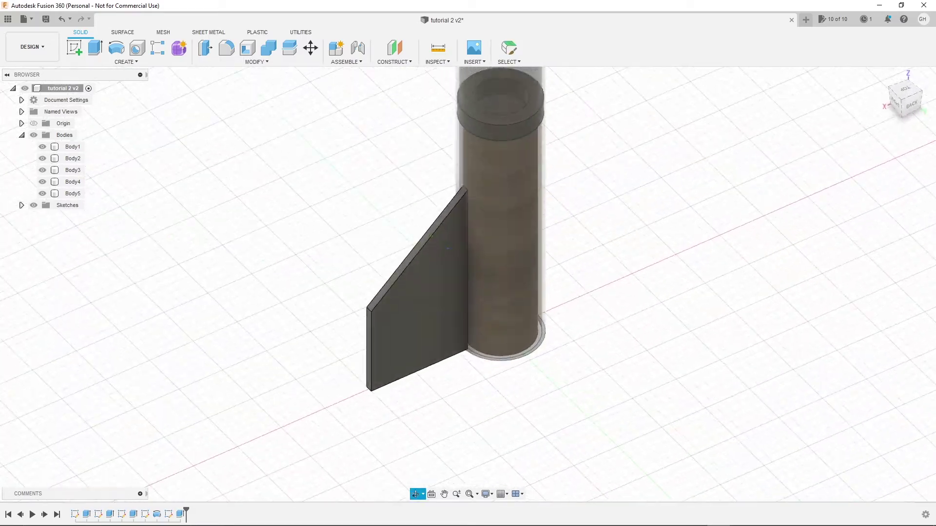
{"action": "key", "text": "Escape"}
- Start a Circular Pattern of type Bodies with the fin body as the object
{"action": "scroll", "coordinate": [201, 121], "scroll_direction": "down", "scroll_amount": 3}
{"action": "scroll", "coordinate": [201, 121], "scroll_direction": "down", "scroll_amount": 2}
{"action": "middle_click_drag", "start_coordinate": [419, 143], "coordinate": [467, 214]}
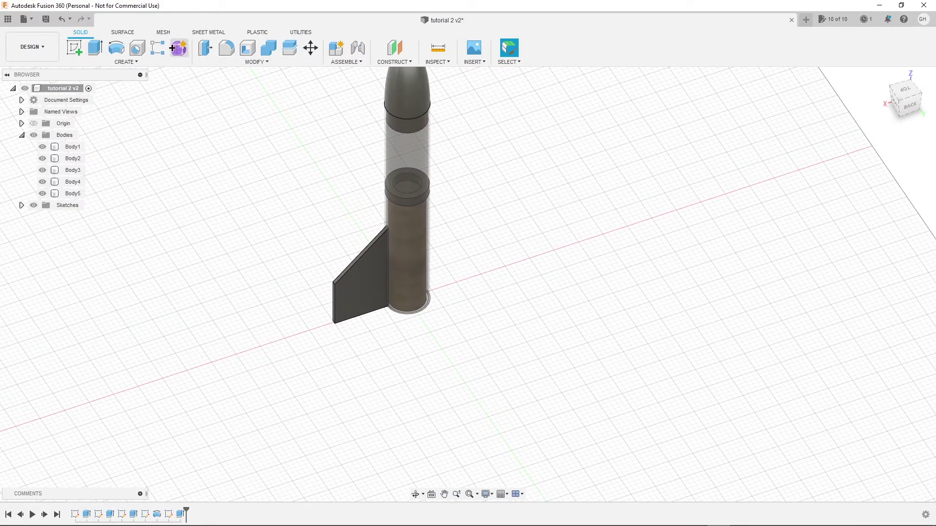
{"action": "left_click", "coordinate": [141, 61]}
{"action": "mouse_move", "coordinate": [111, 280]}
{"action": "left_click", "coordinate": [164, 289]}
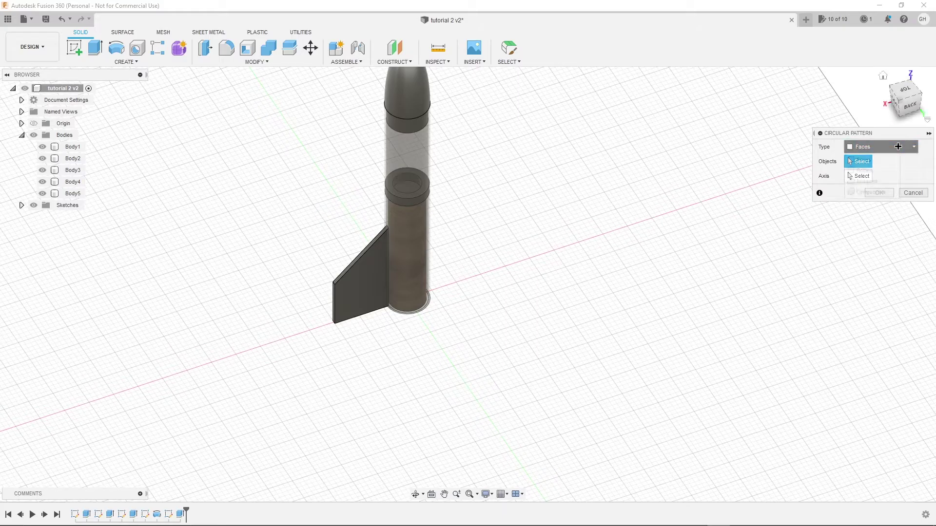
{"action": "left_click", "coordinate": [881, 147]}
{"action": "left_click", "coordinate": [882, 171]}
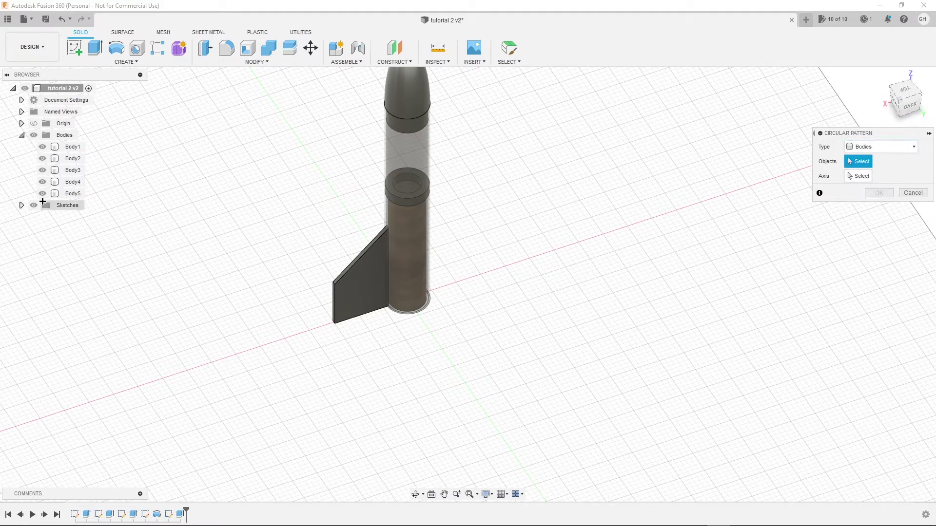
{"action": "left_click", "coordinate": [65, 194]}
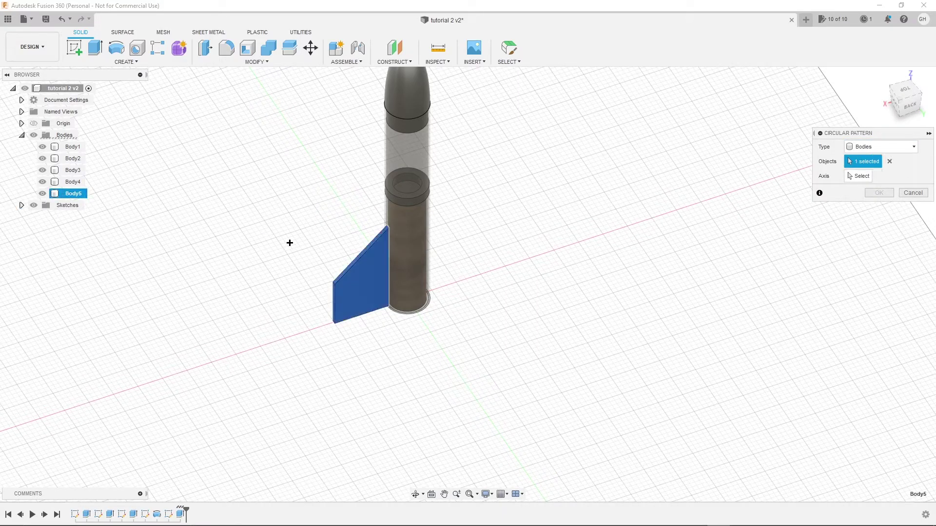
- Use the tube's cylindrical face as the axis of the fin's circular pattern
{"action": "scroll", "coordinate": [292, 253], "scroll_direction": "down", "scroll_amount": 3}
{"action": "scroll", "coordinate": [307, 255], "scroll_direction": "up", "scroll_amount": 5}
{"action": "left_click", "coordinate": [894, 142]}
{"action": "left_click", "coordinate": [894, 142]}
{"action": "middle_click_drag", "start_coordinate": [440, 288], "coordinate": [507, 253], "text": "shift"}
{"action": "middle_click_drag", "start_coordinate": [656, 291], "coordinate": [520, 256]}
{"action": "left_click", "coordinate": [859, 176]}
{"action": "left_click", "coordinate": [394, 165]}
{"action": "scroll", "coordinate": [463, 234], "scroll_direction": "down", "scroll_amount": 3}
{"action": "middle_click_drag", "start_coordinate": [502, 259], "coordinate": [469, 312], "text": "shift"}
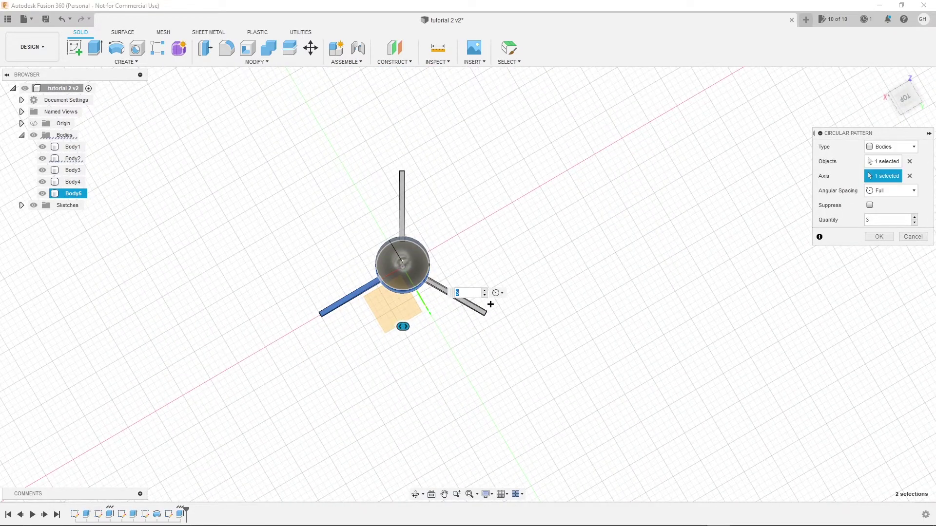
- Try a pattern quantity of 6 fins and return the quantity to 3
{"action": "left_click", "coordinate": [484, 291]}
{"action": "left_click", "coordinate": [484, 290]}
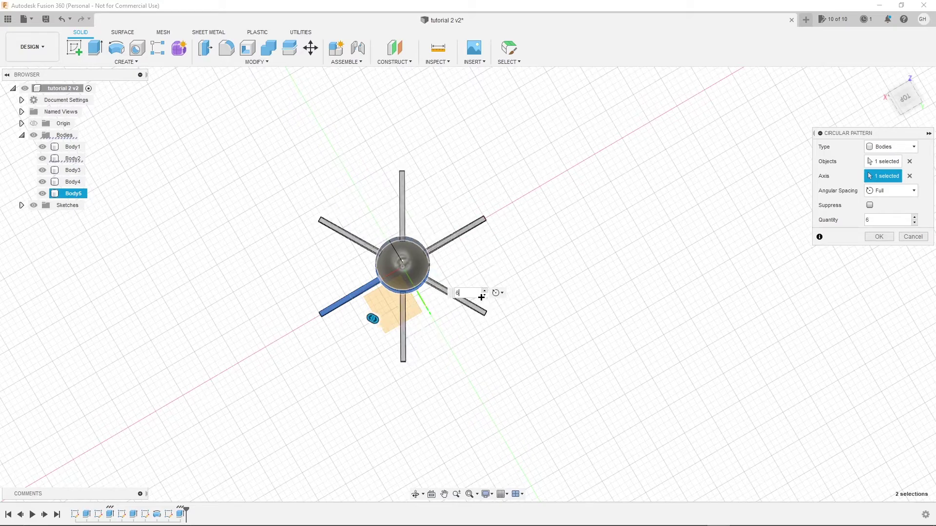
{"action": "left_click", "coordinate": [484, 295]}
{"action": "left_click", "coordinate": [484, 295]}
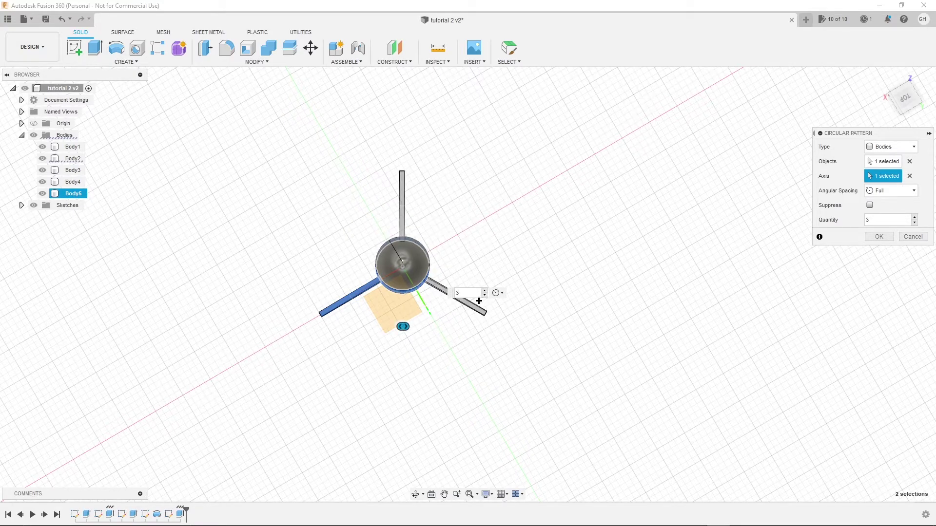
- Create the circular pattern of three fins spaced fully around the tube
{"action": "middle_click_drag", "start_coordinate": [518, 317], "coordinate": [786, 252], "text": "shift"}
{"action": "left_click", "coordinate": [892, 238]}
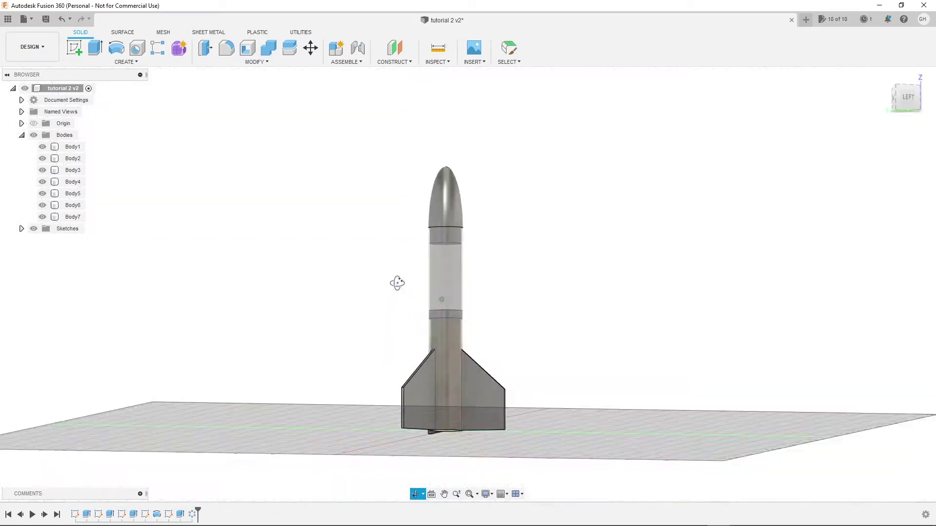
{"action": "mouse_move", "coordinate": [397, 282]}
{"action": "middle_mouse_down", "text": "shift"}
{"action": "mouse_move", "coordinate": [381, 270]}
{"action": "mouse_move", "coordinate": [390, 293]}
{"action": "middle_mouse_up", "text": "shift"}
{"action": "middle_click_drag", "start_coordinate": [466, 339], "coordinate": [441, 273], "text": "shift"}
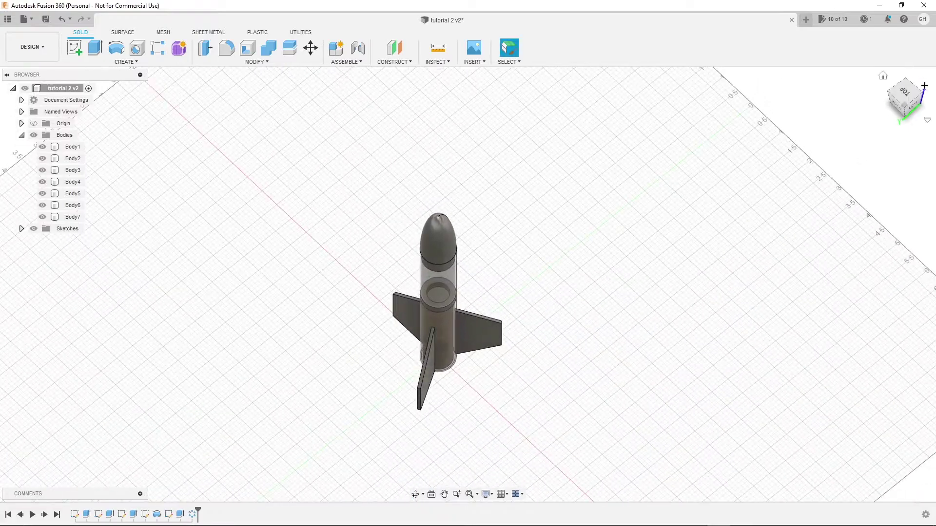
- Save a new version of the rocket design with the description User Saved
{"action": "left_click", "coordinate": [907, 94]}
{"action": "scroll", "coordinate": [507, 284], "scroll_direction": "up", "scroll_amount": 5}
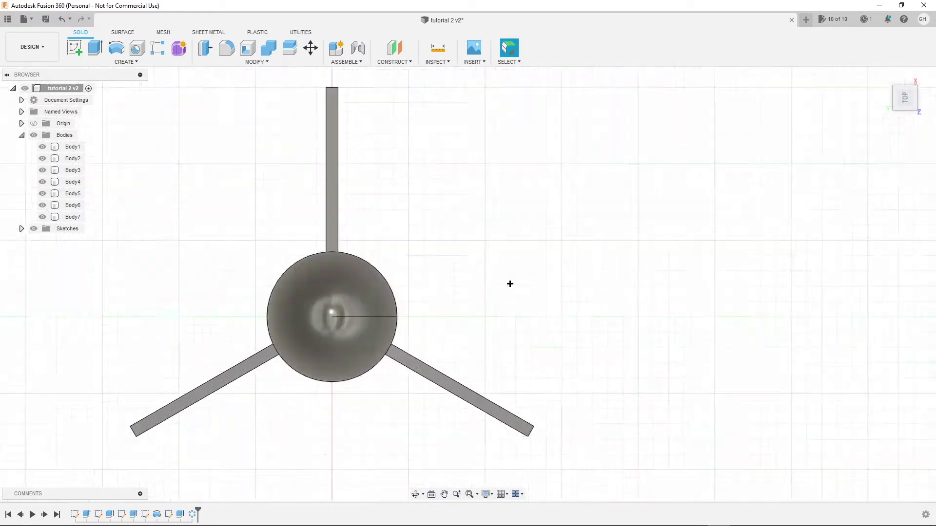
{"action": "key", "text": "ctrl+s"}
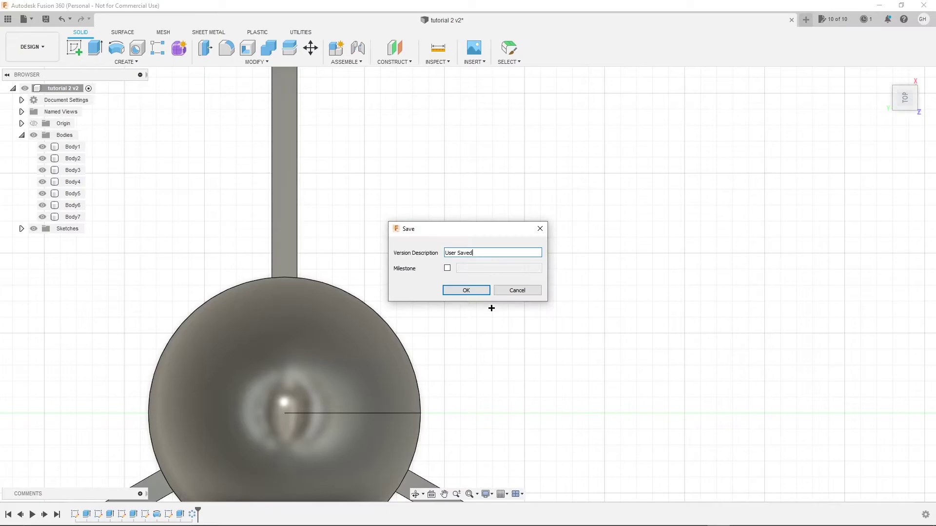
{"action": "left_click", "coordinate": [470, 290]}
- Create a sketch on the horizontal ground plane and save the design again with the description User Saved
{"action": "left_click", "coordinate": [74, 47]}
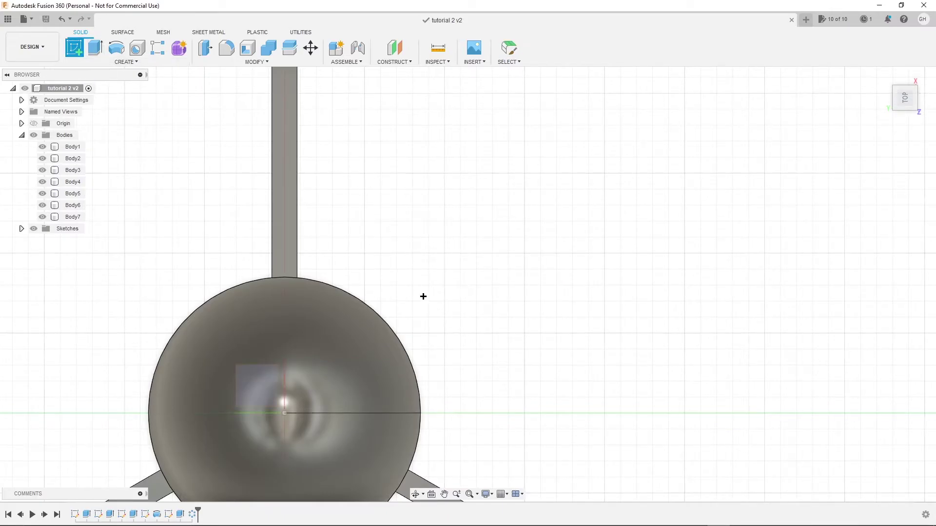
{"action": "left_click", "coordinate": [434, 317]}
{"action": "key", "text": "c"}
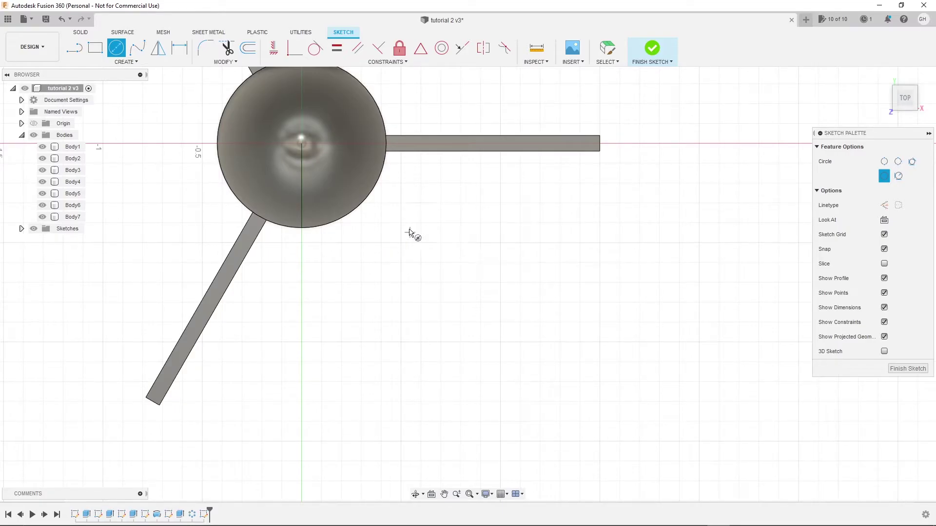
{"action": "left_click", "coordinate": [381, 223]}
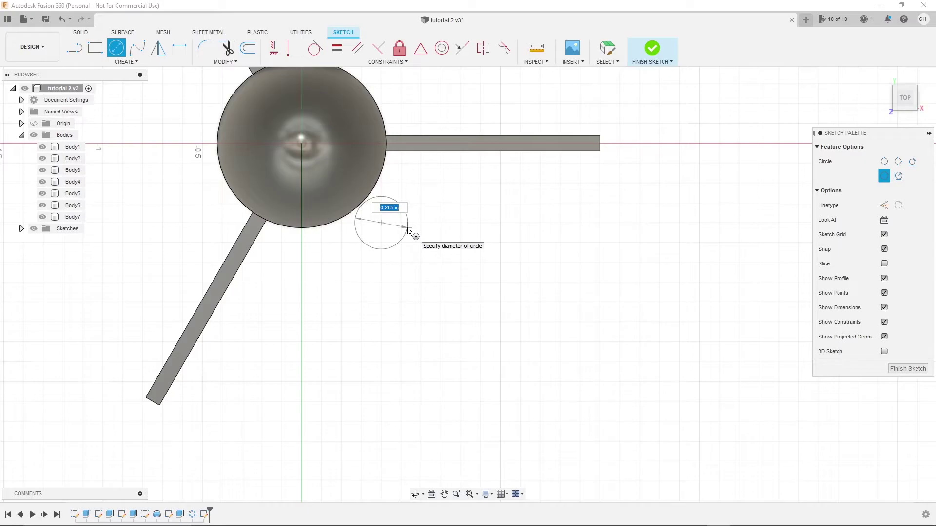
{"action": "key", "text": "ctrl+s"}
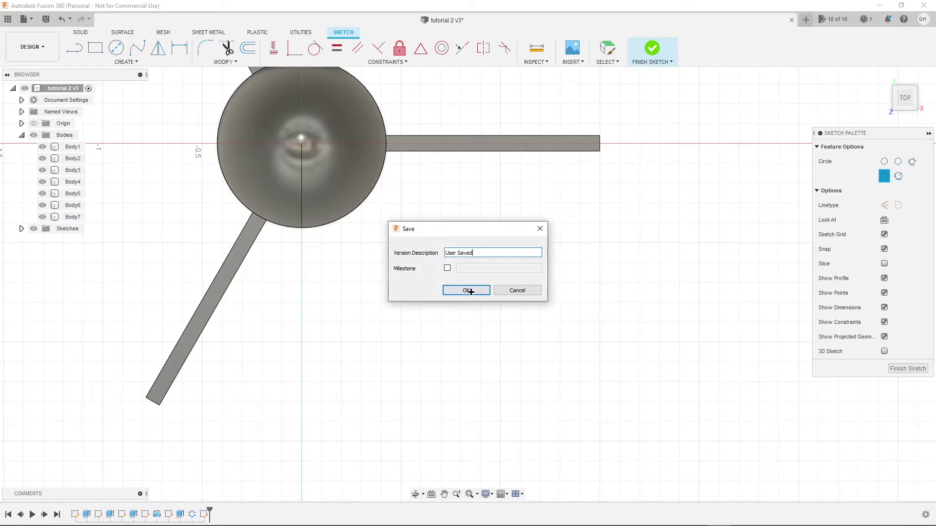
{"action": "left_click", "coordinate": [470, 292]}
{"action": "key", "text": "c"}
{"action": "scroll", "coordinate": [399, 244], "scroll_direction": "down", "scroll_amount": 3}
{"action": "scroll", "coordinate": [385, 226], "scroll_direction": "up", "scroll_amount": 3}
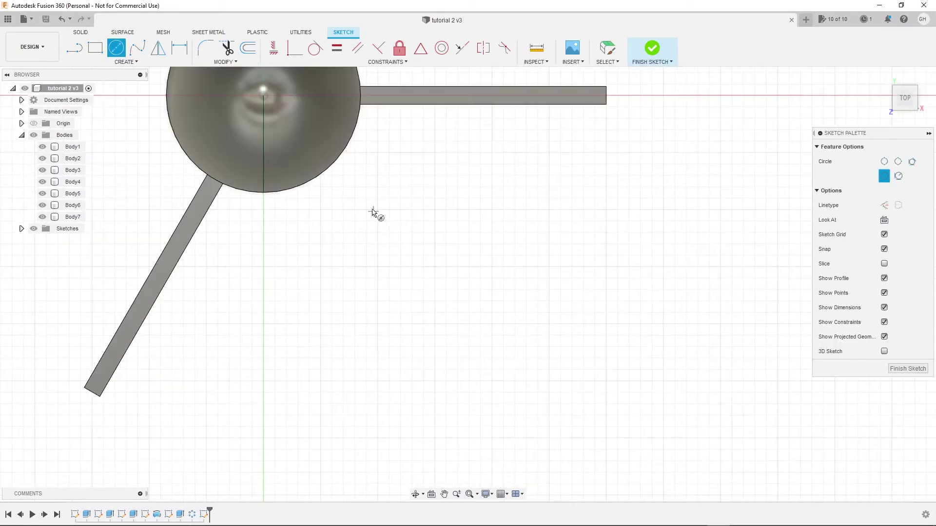
{"action": "scroll", "coordinate": [372, 215], "scroll_direction": "up", "scroll_amount": 3}
{"action": "scroll", "coordinate": [351, 224], "scroll_direction": "down", "scroll_amount": 5}
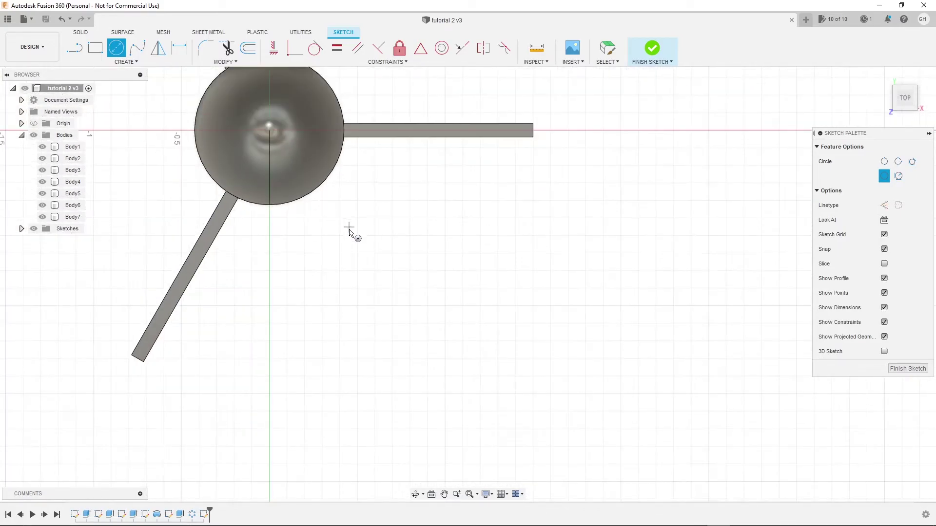
{"action": "scroll", "coordinate": [351, 232], "scroll_direction": "up", "scroll_amount": 3}
{"action": "left_click", "coordinate": [357, 236]}
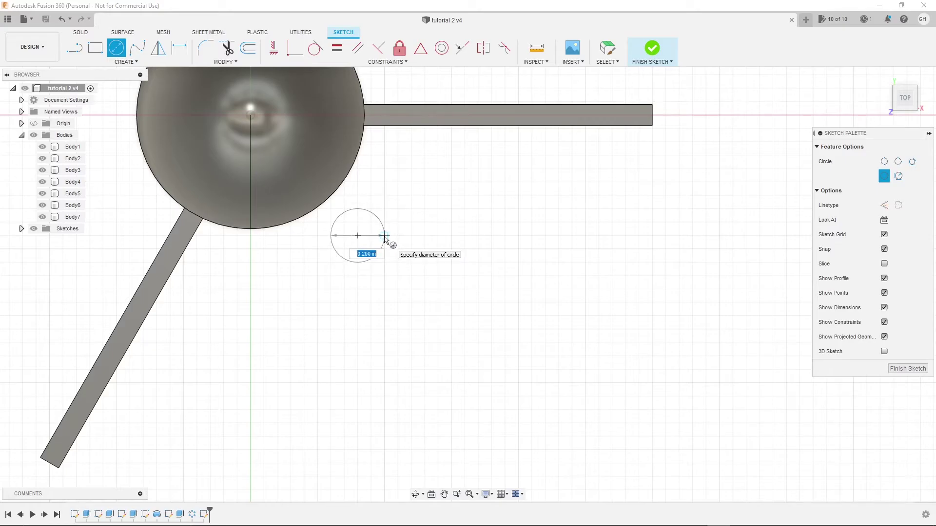
{"action": "key", "text": "Escape"}
- Sketch two concentric circles beside the tube between two fins, with the outer one slightly overlapping the tube wall
{"action": "left_click", "coordinate": [344, 223]}
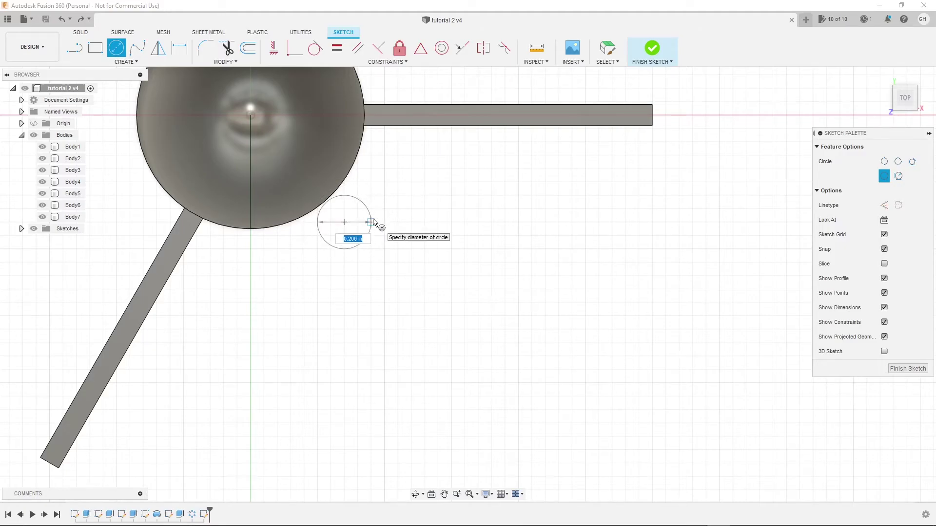
{"action": "left_click", "coordinate": [375, 221]}
{"action": "left_click", "coordinate": [345, 224]}
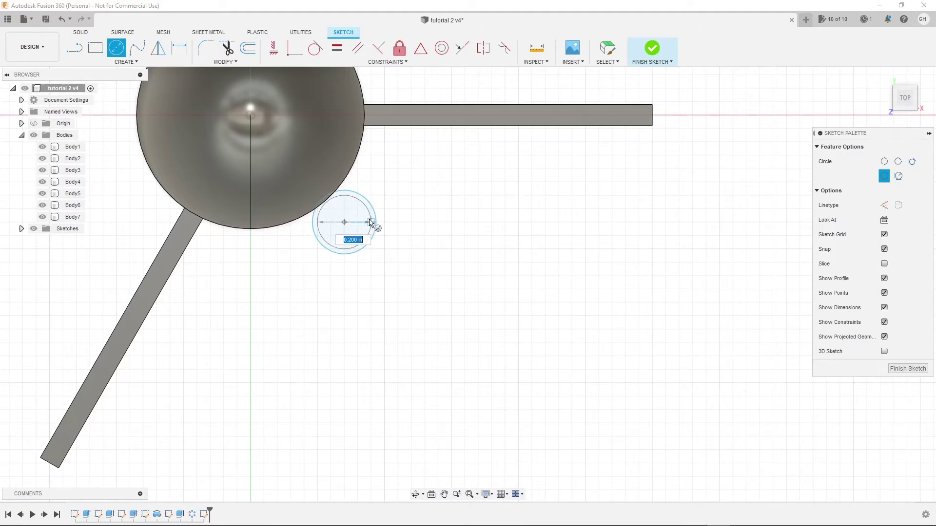
{"action": "left_click", "coordinate": [366, 222]}
{"action": "scroll", "coordinate": [350, 237], "scroll_direction": "down", "scroll_amount": 3}
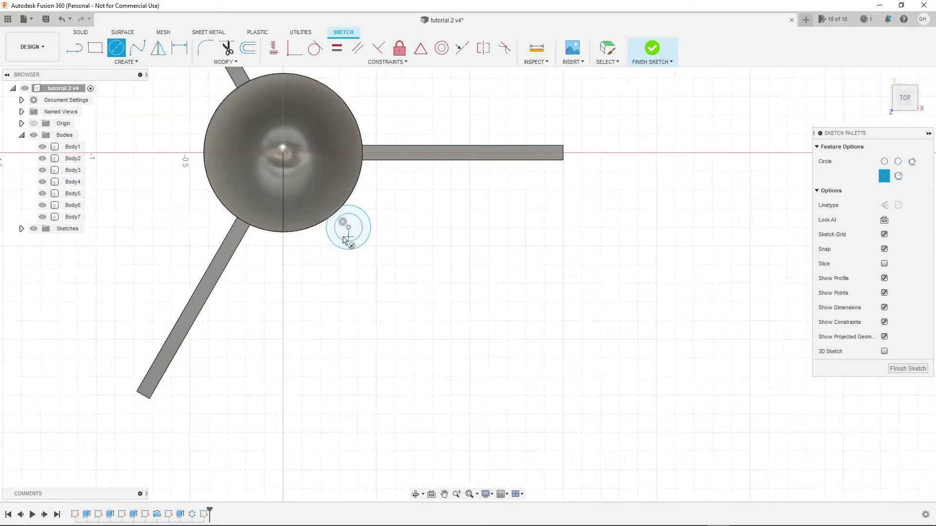
{"action": "scroll", "coordinate": [337, 214], "scroll_direction": "up", "scroll_amount": 5}
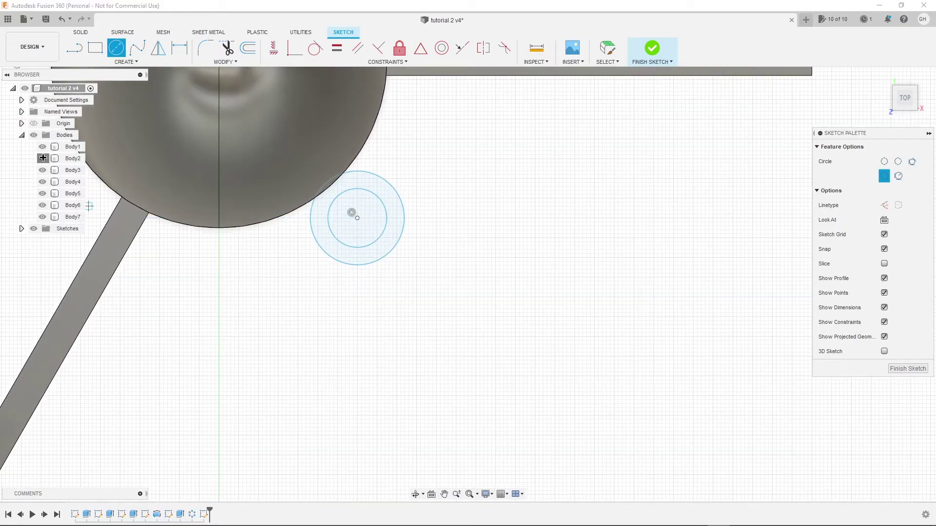
- Hide the nose cap body, Body4, to expose the tube wall beside the circles
{"action": "left_click", "coordinate": [42, 182]}
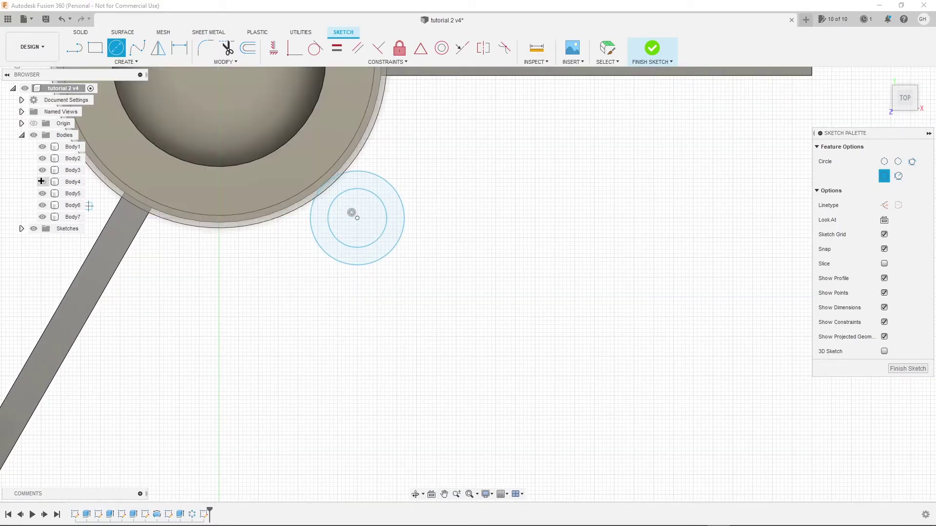
{"action": "scroll", "coordinate": [322, 205], "scroll_direction": "up", "scroll_amount": 6}
{"action": "scroll", "coordinate": [309, 193], "scroll_direction": "down", "scroll_amount": 5}
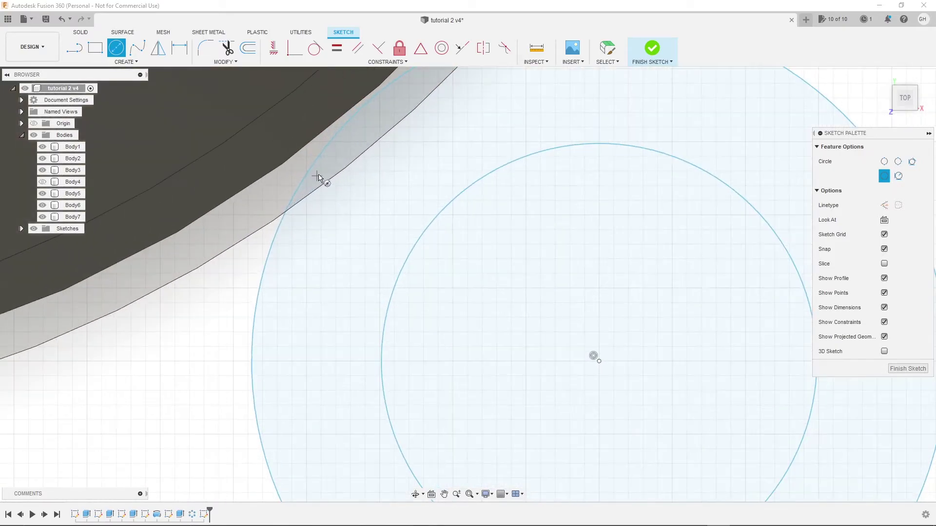
{"action": "scroll", "coordinate": [317, 139], "scroll_direction": "down", "scroll_amount": 3}
{"action": "middle_click_drag", "start_coordinate": [369, 148], "coordinate": [390, 307]}
{"action": "scroll", "coordinate": [405, 221], "scroll_direction": "up", "scroll_amount": 6}
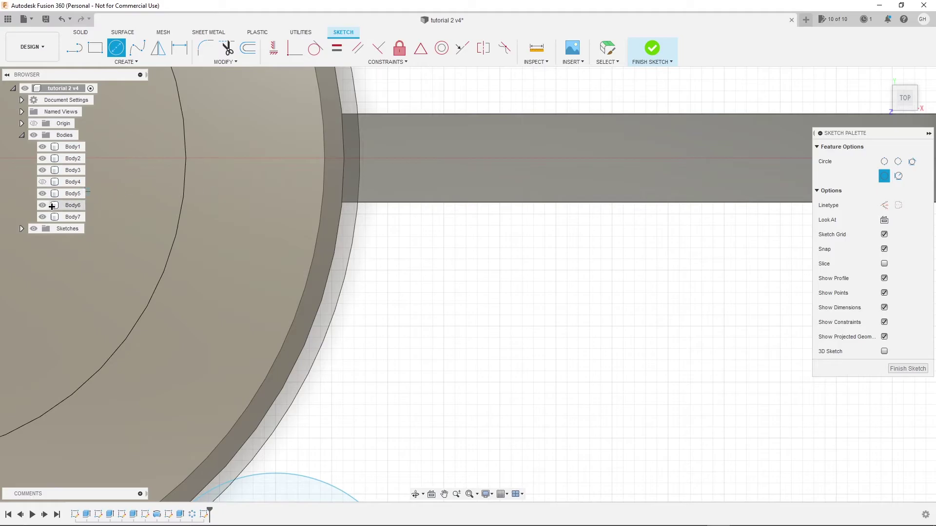
- Hide the inner cylinder Body1 and the inner ring Body3, keeping the tube Body2 shown
{"action": "left_click", "coordinate": [42, 159]}
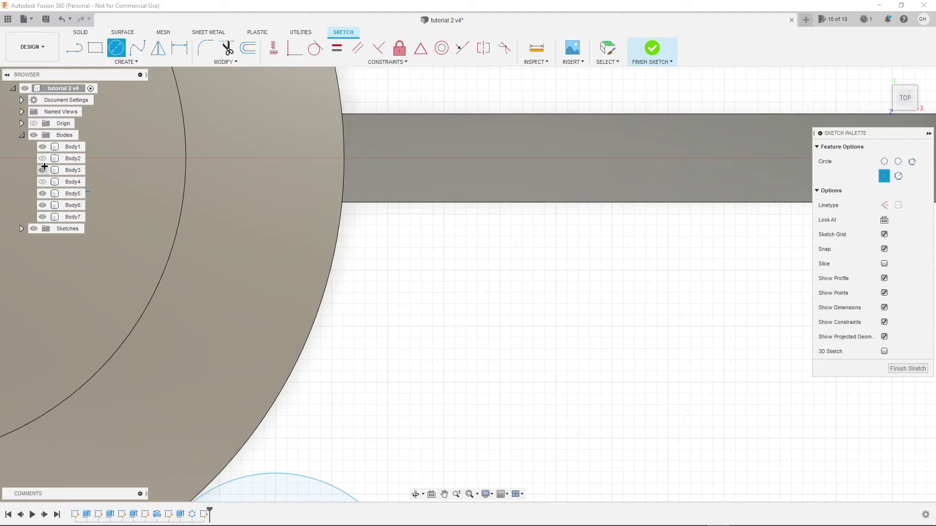
{"action": "left_click", "coordinate": [42, 158]}
{"action": "left_click", "coordinate": [43, 147]}
{"action": "scroll", "coordinate": [300, 191], "scroll_direction": "down", "scroll_amount": 3}
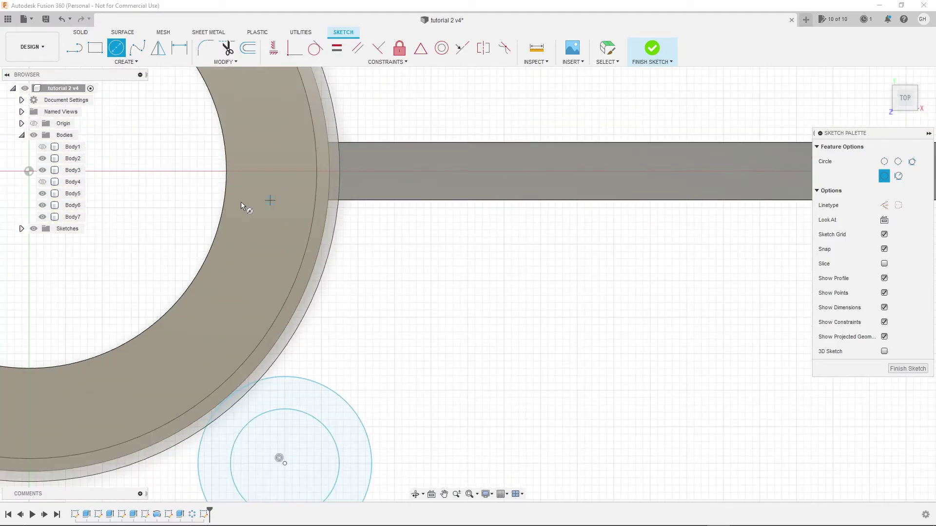
{"action": "left_click", "coordinate": [45, 171]}
{"action": "scroll", "coordinate": [319, 181], "scroll_direction": "up", "scroll_amount": 2}
{"action": "middle_click_drag", "start_coordinate": [288, 384], "coordinate": [609, 266]}
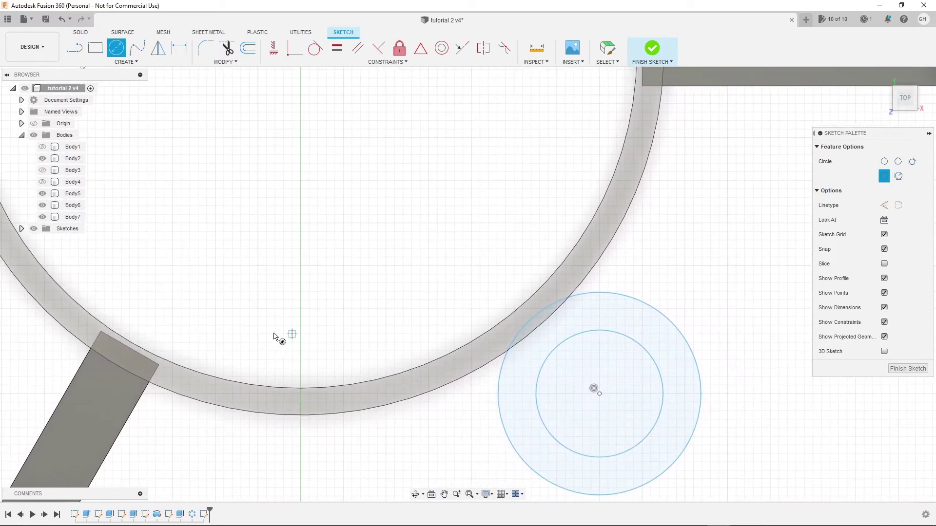
- Examine how the fins' inner edges and the outer sketched circle overlap the tube wall
{"action": "scroll", "coordinate": [286, 337], "scroll_direction": "down", "scroll_amount": 3}
{"action": "scroll", "coordinate": [352, 187], "scroll_direction": "up", "scroll_amount": 3}
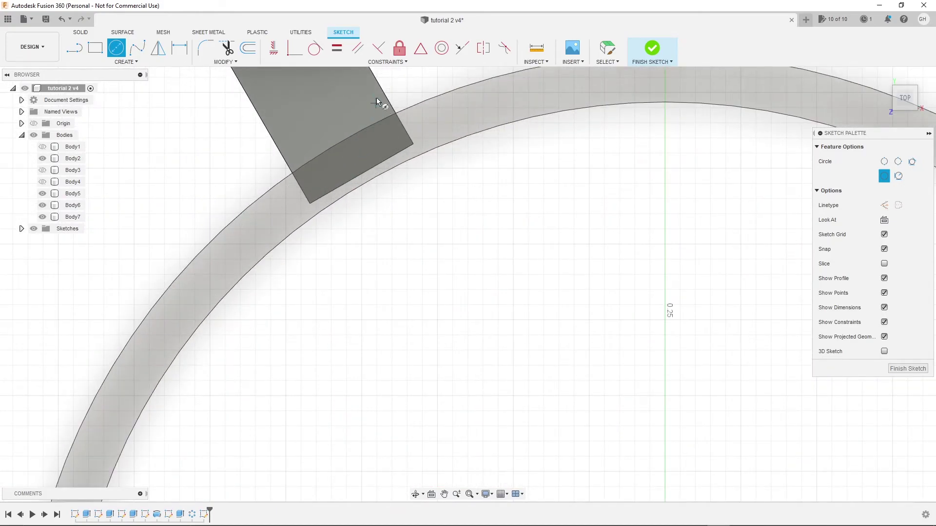
{"action": "scroll", "coordinate": [493, 229], "scroll_direction": "down", "scroll_amount": 5}
{"action": "middle_click_drag", "start_coordinate": [587, 356], "coordinate": [330, 157]}
{"action": "scroll", "coordinate": [503, 188], "scroll_direction": "up", "scroll_amount": 5}
{"action": "scroll", "coordinate": [479, 186], "scroll_direction": "up", "scroll_amount": 5}
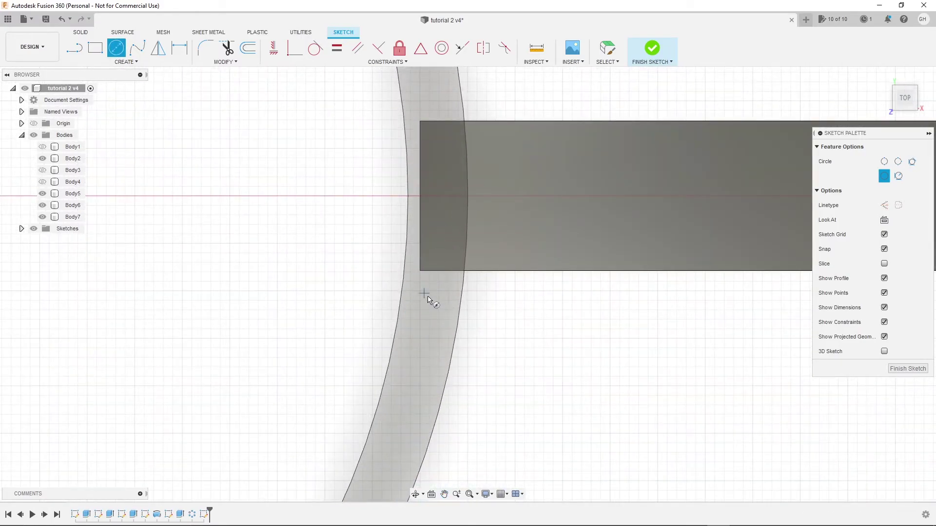
{"action": "scroll", "coordinate": [424, 296], "scroll_direction": "down", "scroll_amount": 5}
{"action": "scroll", "coordinate": [424, 312], "scroll_direction": "down", "scroll_amount": 5}
{"action": "scroll", "coordinate": [428, 209], "scroll_direction": "up", "scroll_amount": 5}
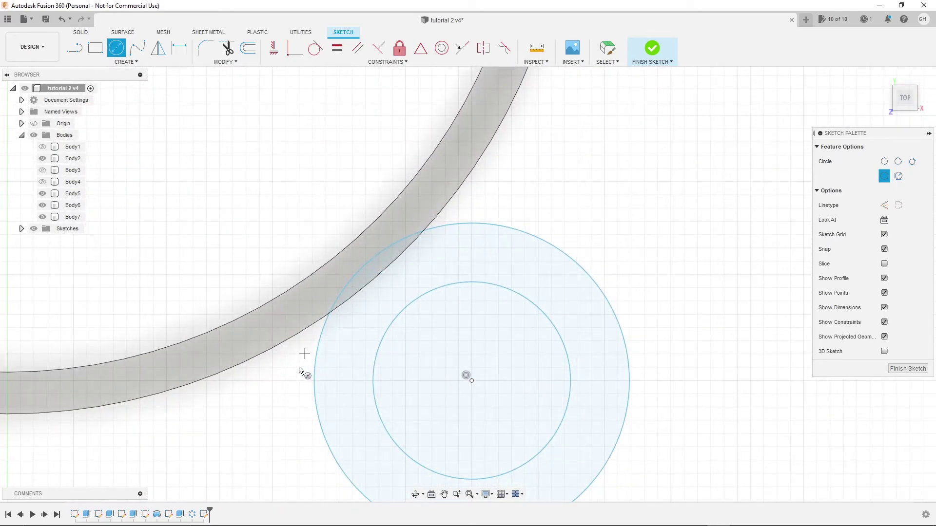
{"action": "scroll", "coordinate": [425, 281], "scroll_direction": "down", "scroll_amount": 5}
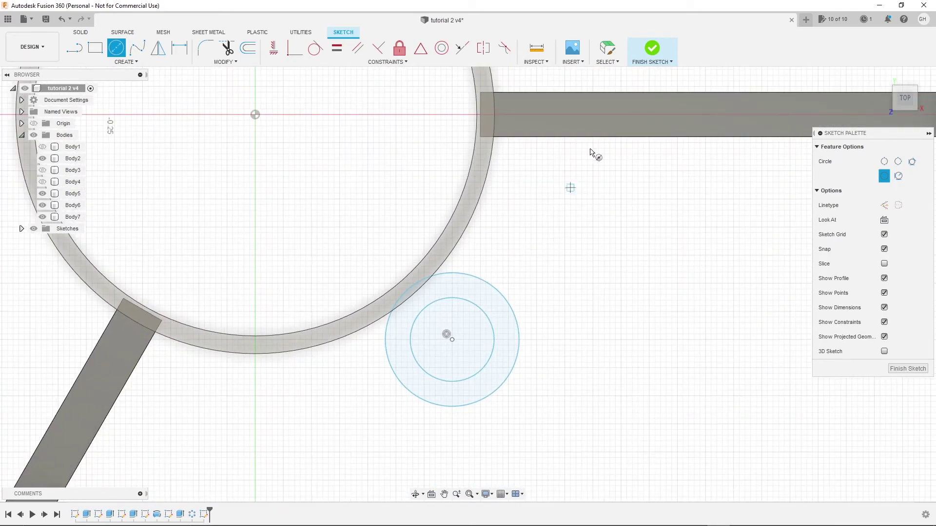
- Finish the sketch with the two concentric circles
{"action": "left_click", "coordinate": [648, 47]}
{"action": "scroll", "coordinate": [434, 341], "scroll_direction": "down", "scroll_amount": 5}
{"action": "scroll", "coordinate": [445, 337], "scroll_direction": "up", "scroll_amount": 2}
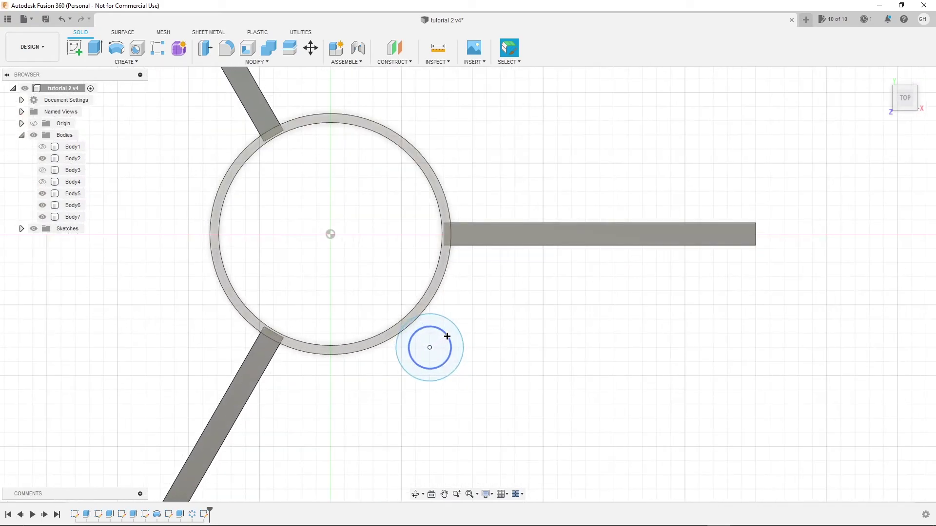
{"action": "left_click", "coordinate": [436, 319]}
{"action": "left_click", "coordinate": [75, 48]}
{"action": "key", "text": "ctrl+z"}
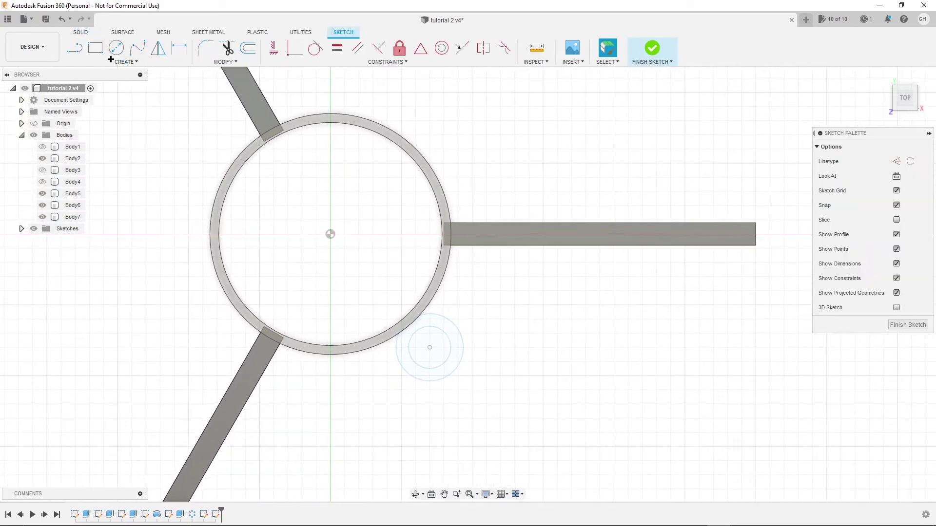
- Start an Extrude using the ring-shaped profile between the two concentric circles
{"action": "left_click", "coordinate": [97, 47]}
{"action": "mouse_move", "coordinate": [428, 344]}
{"action": "middle_mouse_down", "text": "shift"}
{"action": "mouse_move", "coordinate": [417, 278]}
{"action": "mouse_move", "coordinate": [476, 376]}
{"action": "mouse_move", "coordinate": [493, 360]}
{"action": "mouse_move", "coordinate": [443, 141]}
{"action": "middle_mouse_up", "text": "shift"}
{"action": "scroll", "coordinate": [444, 141], "scroll_direction": "down", "scroll_amount": 2}
{"action": "scroll", "coordinate": [446, 342], "scroll_direction": "up", "scroll_amount": 6}
{"action": "middle_click_drag", "start_coordinate": [423, 380], "coordinate": [420, 238]}
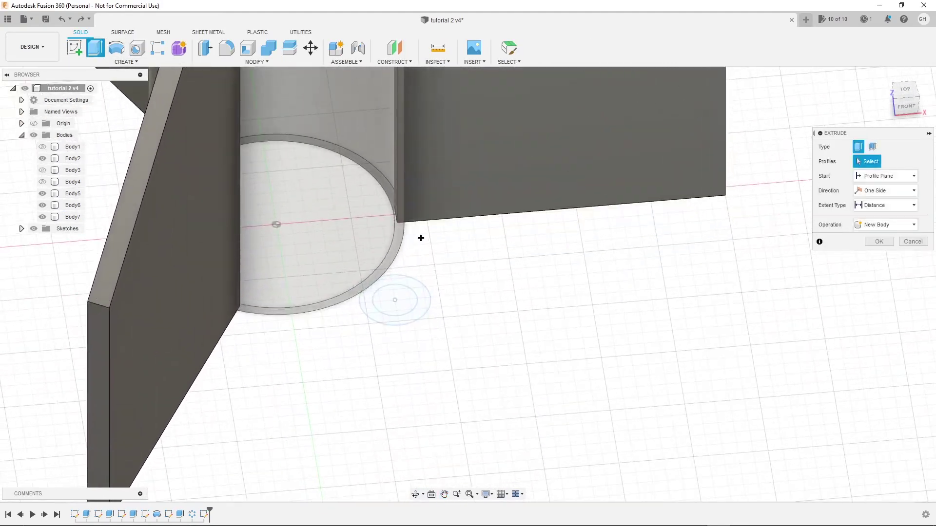
{"action": "middle_click_drag", "start_coordinate": [393, 301], "coordinate": [412, 330], "text": "shift"}
{"action": "left_click", "coordinate": [420, 296]}
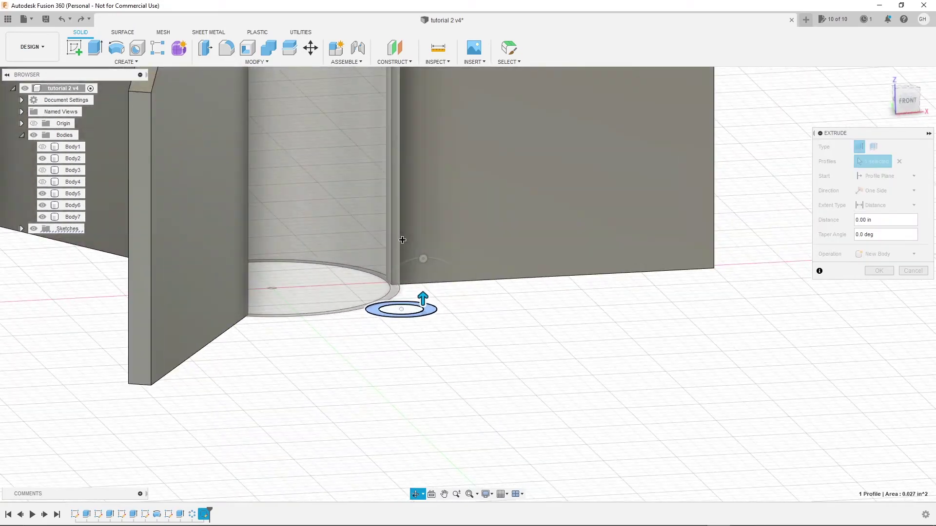
- Extrude the ring profile 0.20 in upward as a New Body
{"action": "left_click_drag", "start_coordinate": [422, 296], "coordinate": [423, 240]}
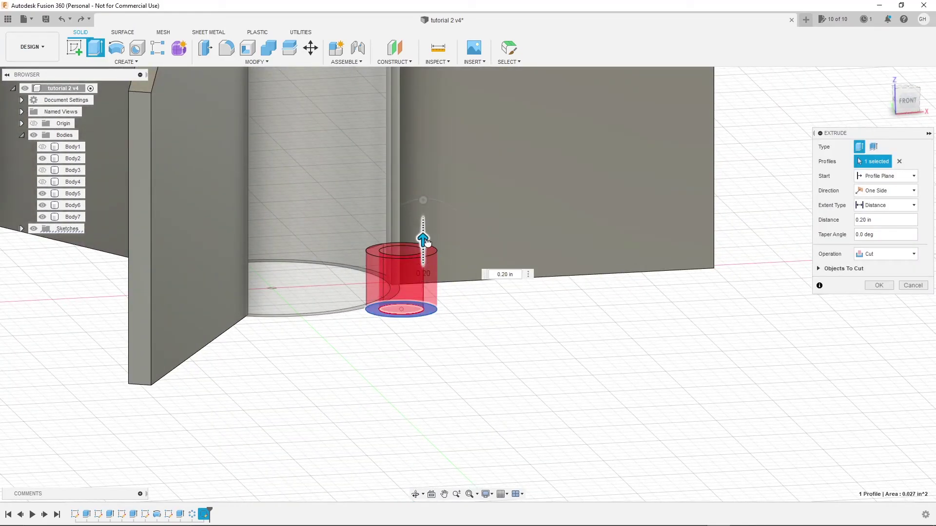
{"action": "left_click", "coordinate": [882, 251]}
{"action": "left_click", "coordinate": [878, 299]}
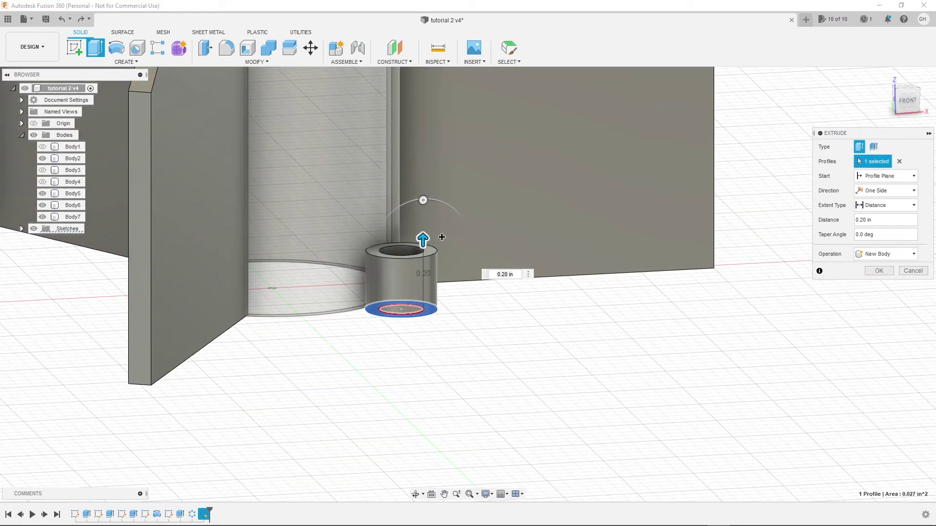
{"action": "left_click_drag", "start_coordinate": [422, 240], "coordinate": [423, 225]}
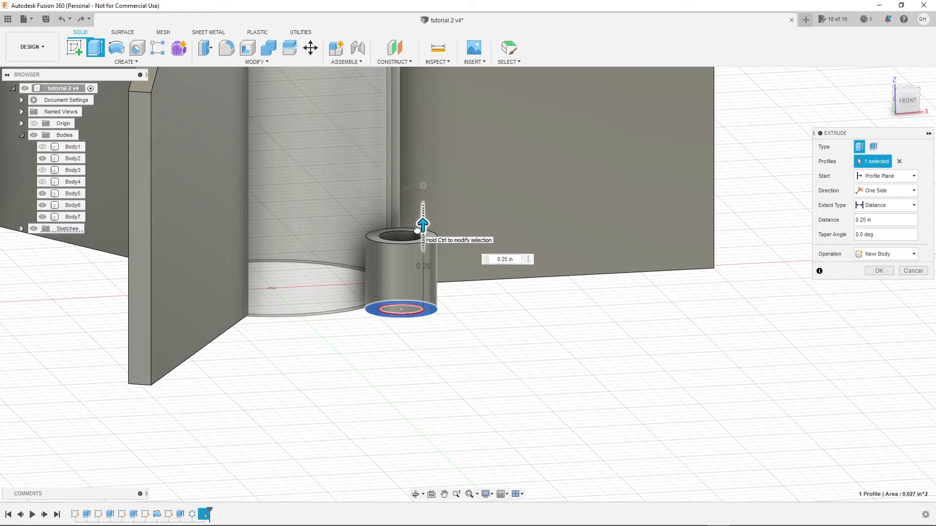
{"action": "left_click", "coordinate": [879, 270]}
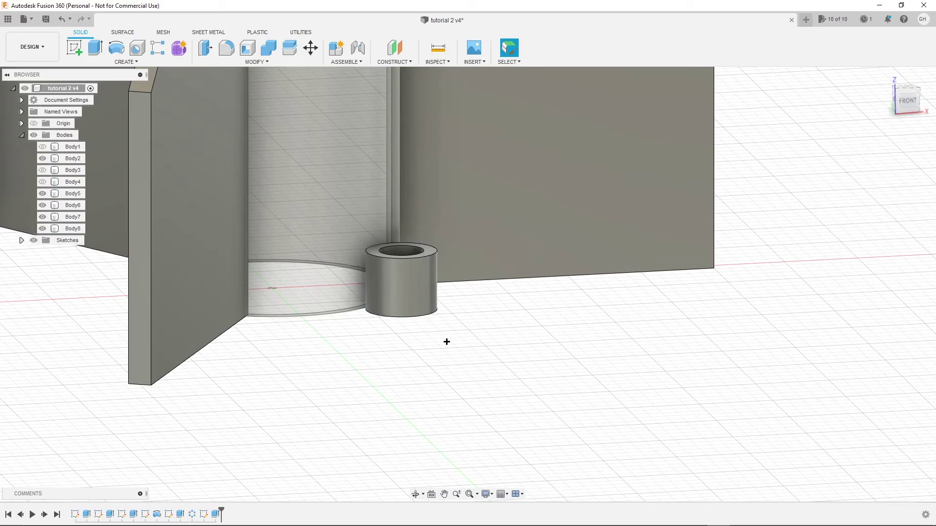
- Move the small ring body, Body8, straight up along the side of the tube to about mid-fin height
{"action": "scroll", "coordinate": [451, 340], "scroll_direction": "down", "scroll_amount": 3}
{"action": "left_click", "coordinate": [417, 312]}
{"action": "left_click", "coordinate": [73, 230]}
{"action": "left_click", "coordinate": [310, 47]}
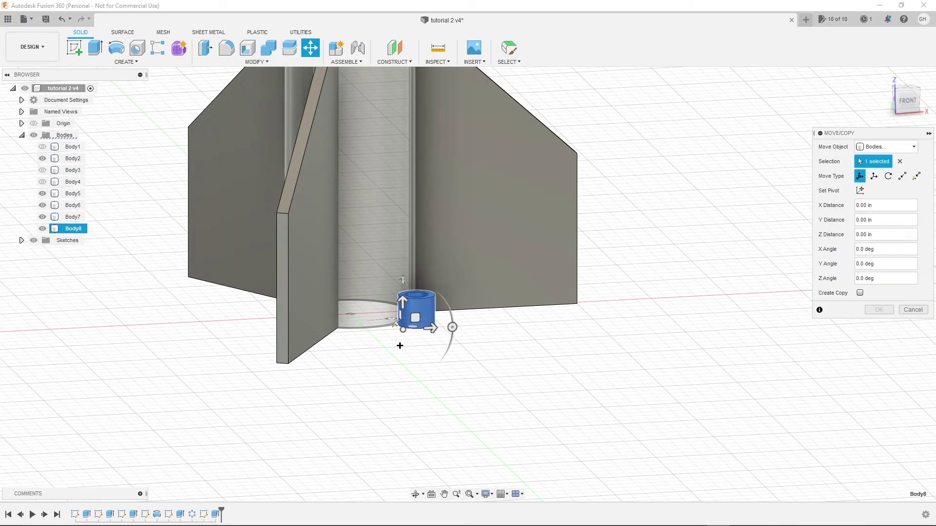
{"action": "left_click_drag", "start_coordinate": [403, 300], "coordinate": [415, 166]}
{"action": "left_click", "coordinate": [879, 309]}
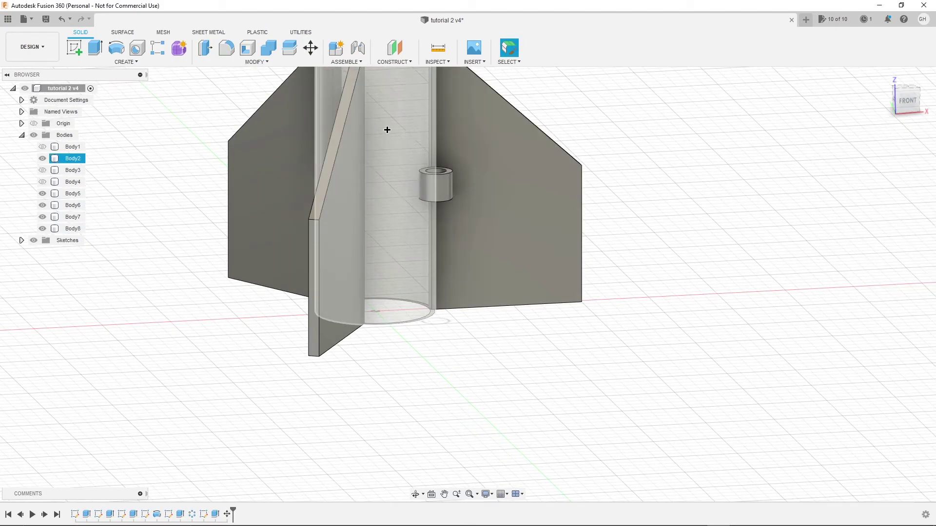
- Create a copy of the small ring body and move it higher up along the side of the tube
{"action": "left_click", "coordinate": [73, 229]}
{"action": "left_click", "coordinate": [310, 48]}
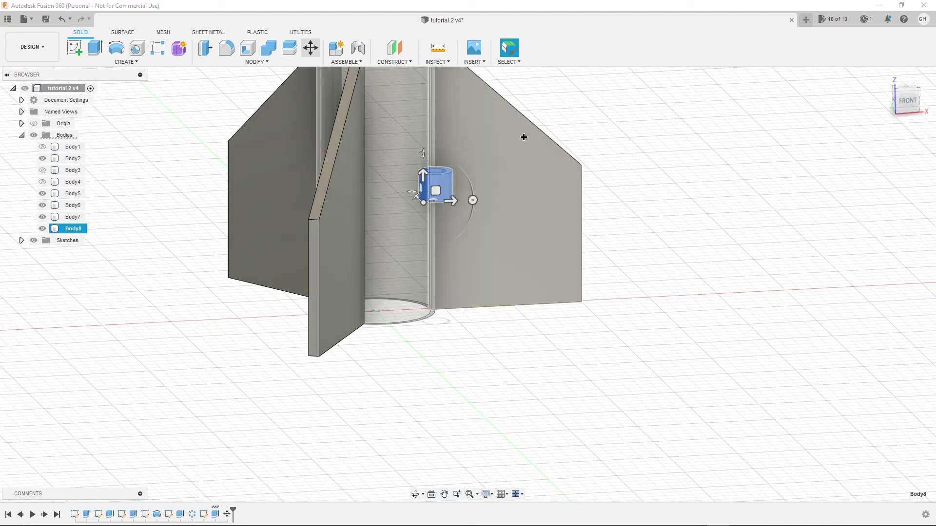
{"action": "left_click", "coordinate": [862, 293]}
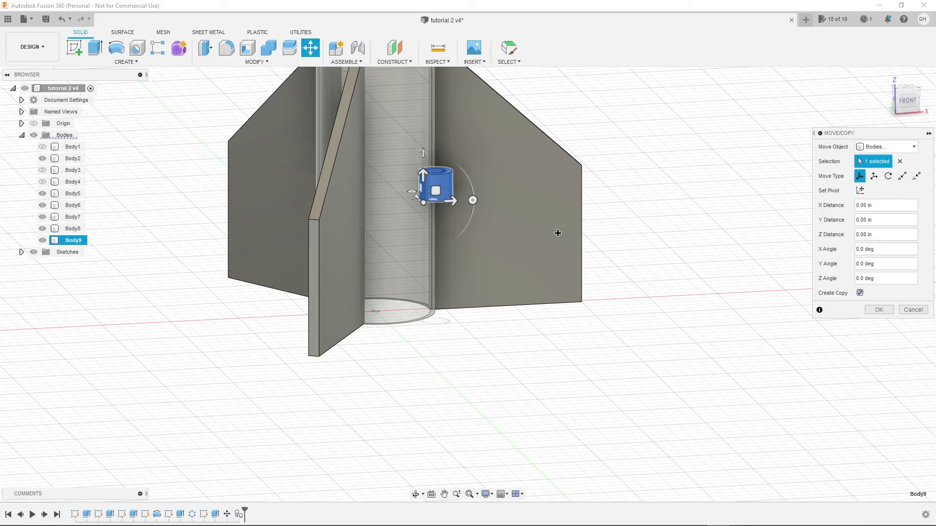
{"action": "middle_click_drag", "start_coordinate": [503, 214], "coordinate": [496, 330]}
{"action": "left_click_drag", "start_coordinate": [416, 273], "coordinate": [416, 149]}
{"action": "left_click", "coordinate": [879, 309]}
- Save the rocket with its two small side rings as a new version
{"action": "middle_click_drag", "start_coordinate": [603, 254], "coordinate": [574, 291], "text": "shift"}
{"action": "key", "text": "ctrl+s"}
{"action": "left_click", "coordinate": [445, 290]}
{"action": "mouse_move", "coordinate": [507, 305]}
{"action": "middle_mouse_down", "text": "shift"}
{"action": "mouse_move", "coordinate": [516, 311]}
{"action": "mouse_move", "coordinate": [505, 314]}
{"action": "middle_mouse_up", "text": "shift"}
{"action": "left_click", "coordinate": [514, 306]}
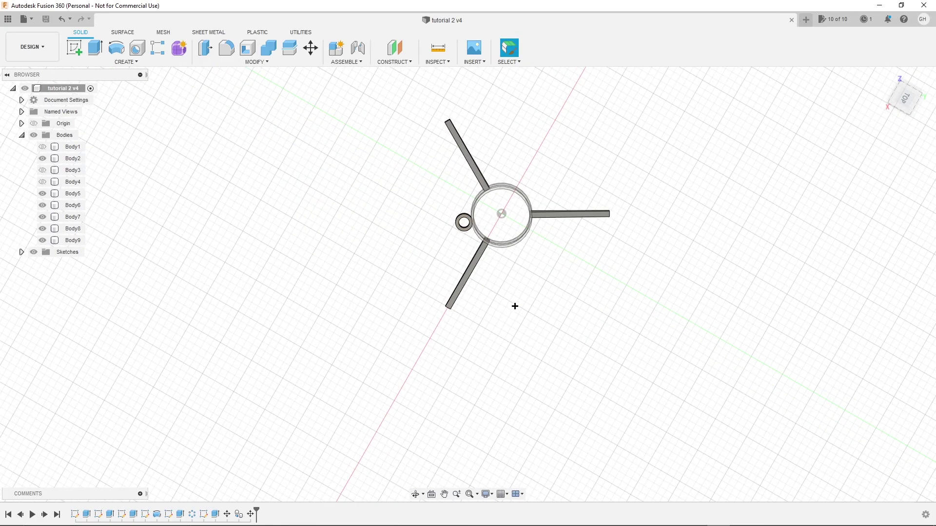
{"action": "left_click", "coordinate": [908, 97]}
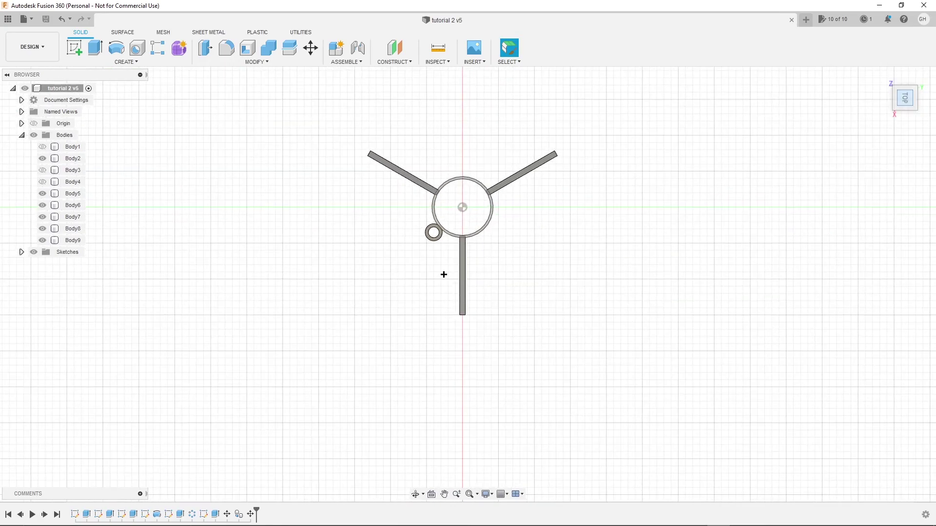
{"action": "scroll", "coordinate": [453, 253], "scroll_direction": "down", "scroll_amount": 3}
{"action": "scroll", "coordinate": [452, 251], "scroll_direction": "up", "scroll_amount": 7}
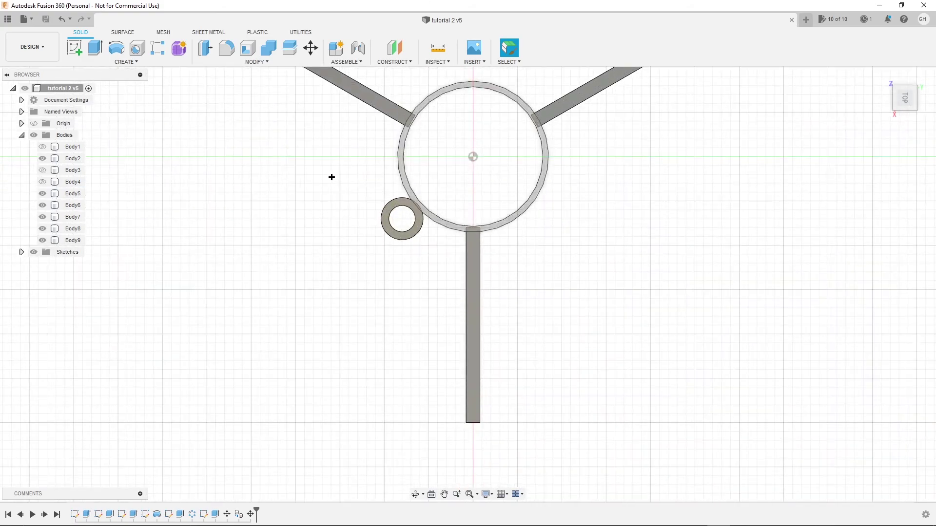
{"action": "middle_click_drag", "start_coordinate": [553, 156], "coordinate": [551, 160]}
{"action": "middle_click_drag", "start_coordinate": [551, 159], "coordinate": [519, 189]}
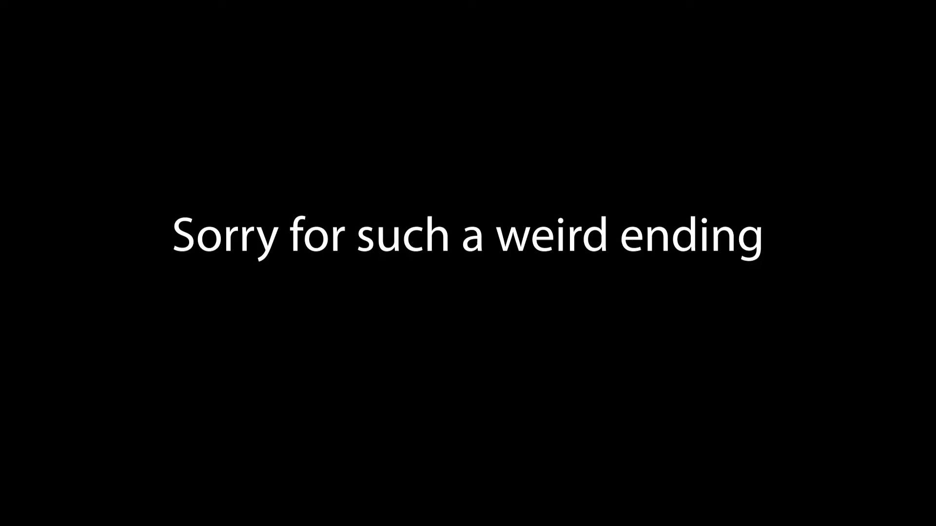